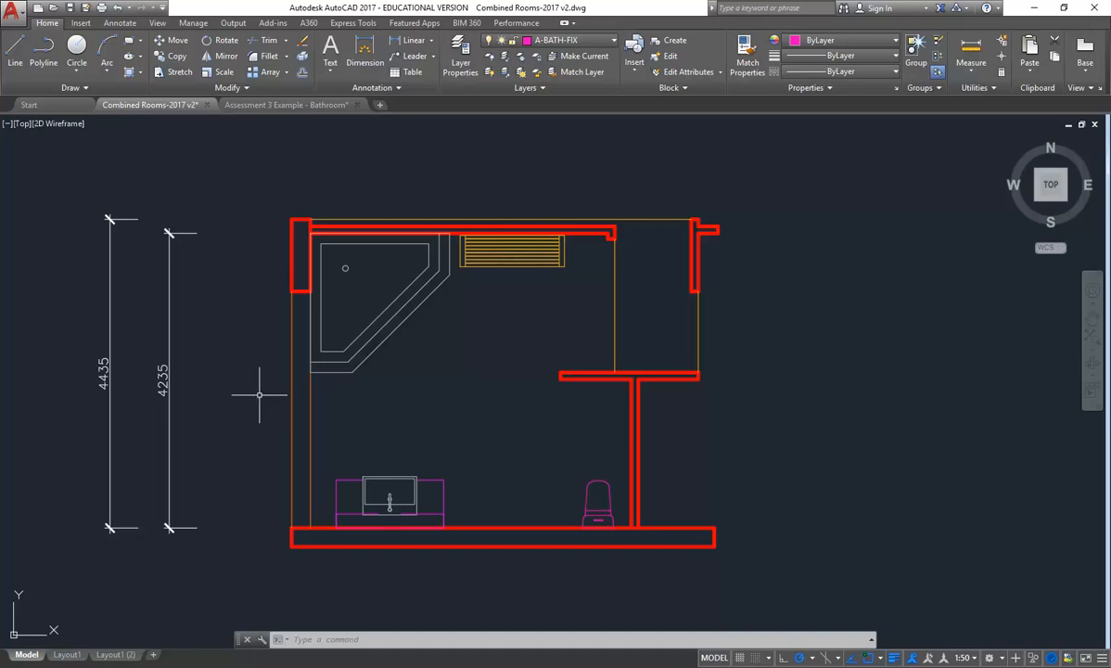
# Create a copy of the Layout1 (2) sheet and place it after all the other layouts.
pyautogui.moveTo(309, 667)
pyautogui.moveTo(212, 341); pyautogui.dragTo(234, 342)
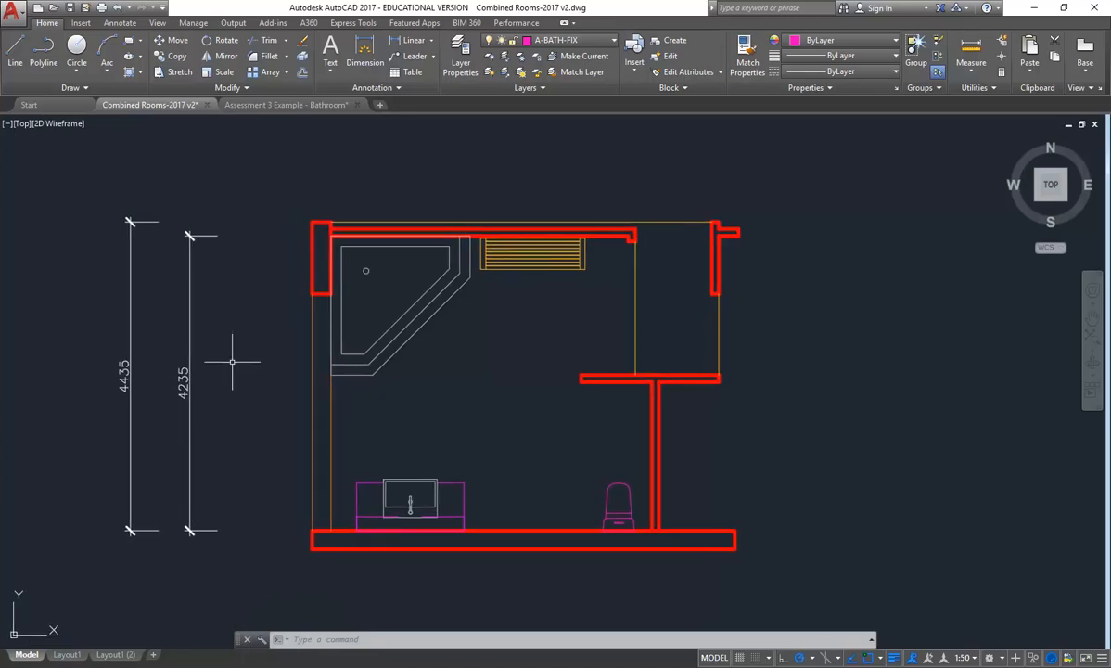
pyautogui.click(115, 654)
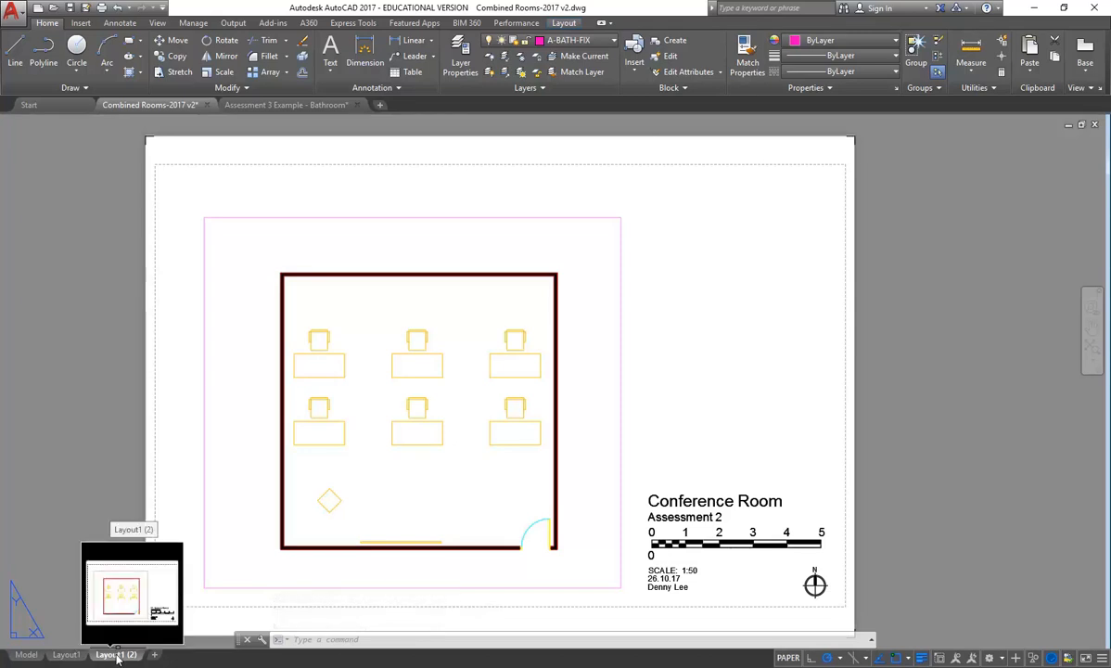
pyautogui.rightClick(116, 655)
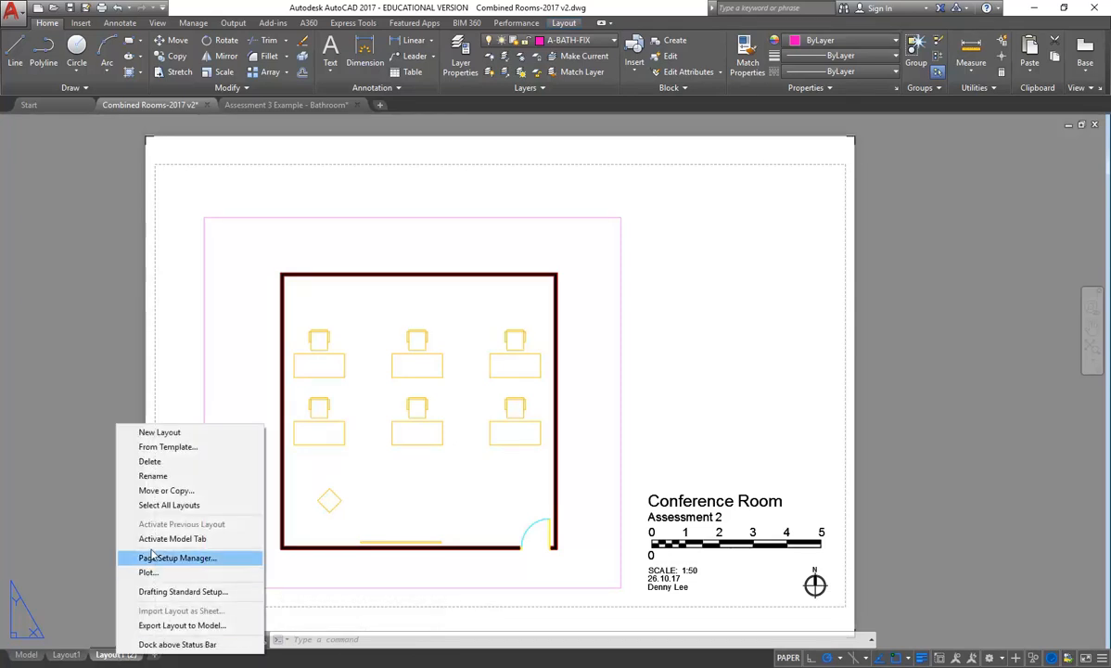
pyautogui.click(167, 492)
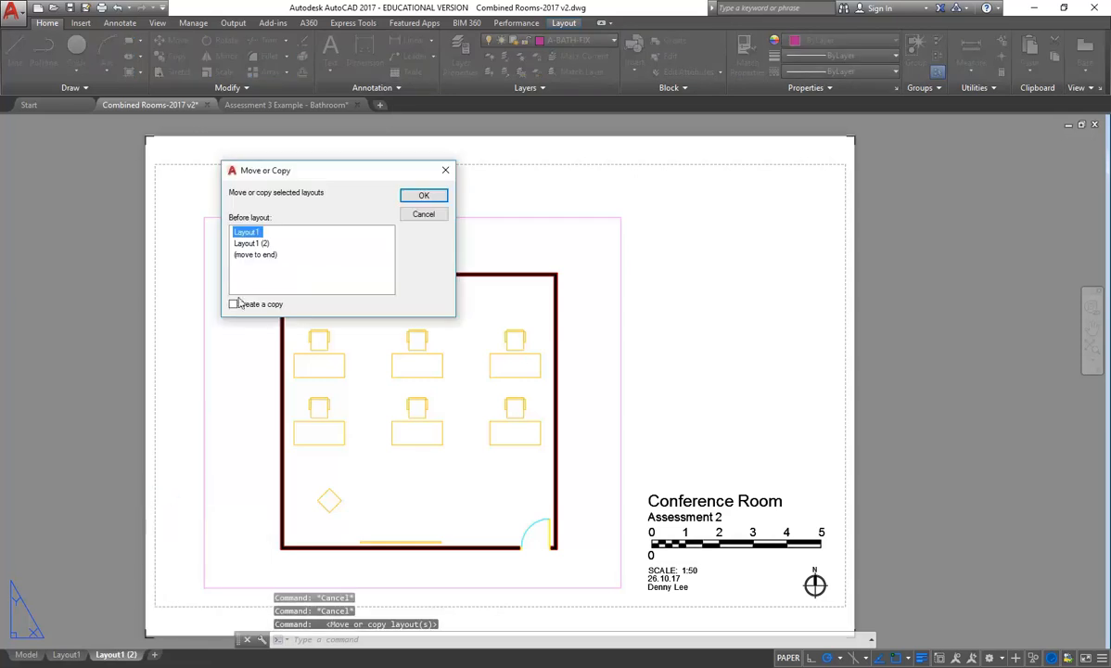
pyautogui.click(256, 256)
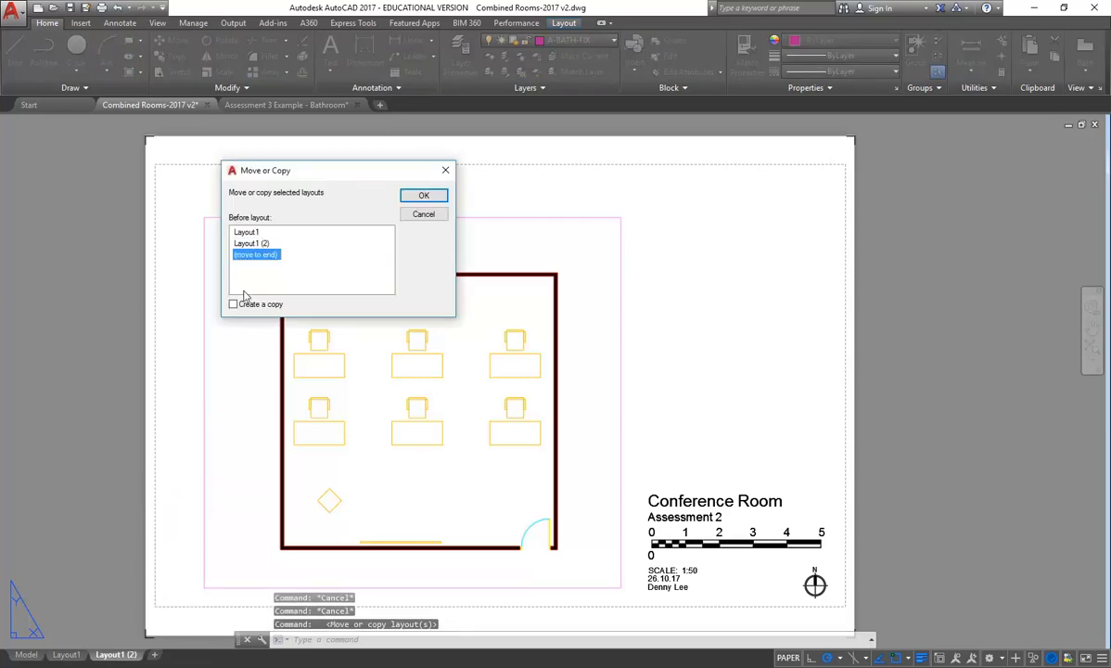
pyautogui.click(426, 196)
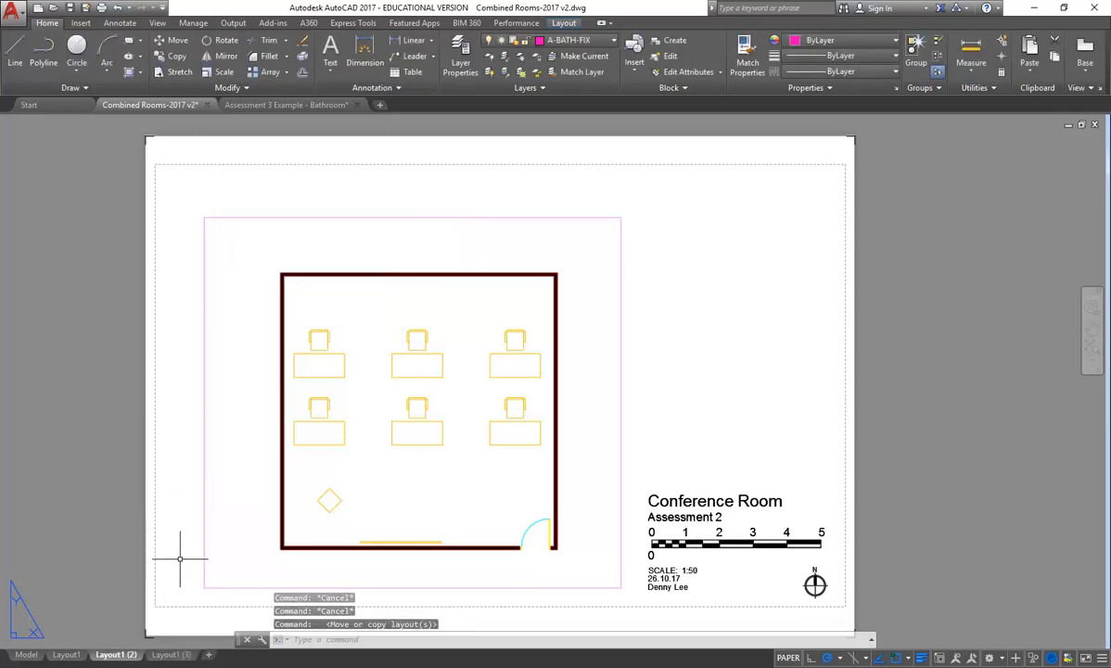
# Rename the copied layout as Bathroom Plan.
pyautogui.click(170, 655)
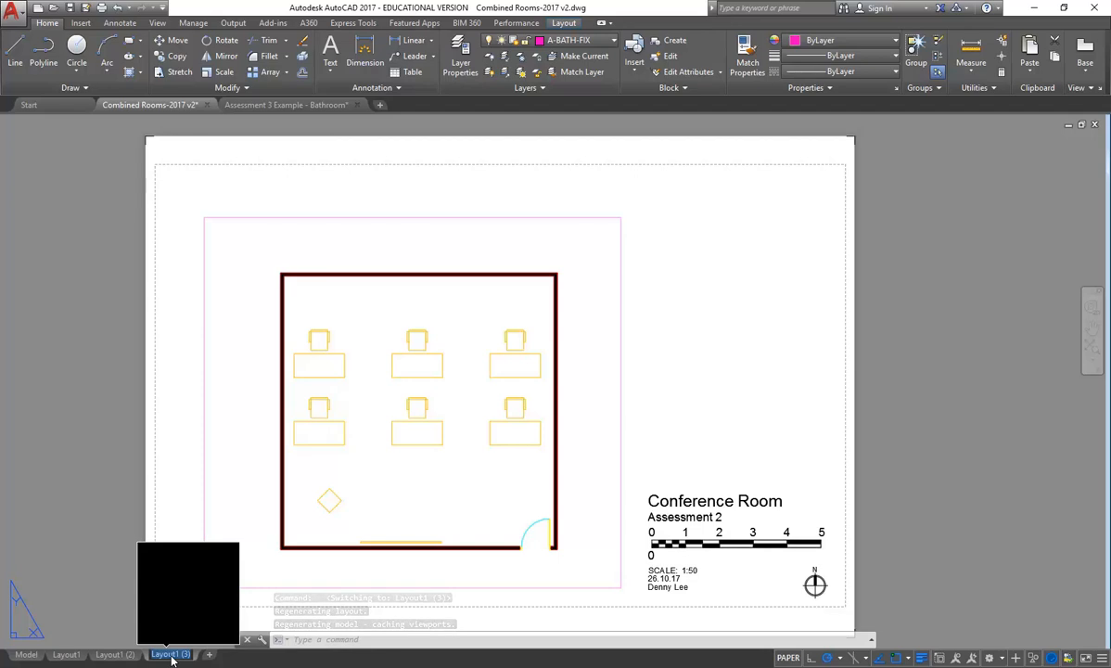
pyautogui.doubleClick(170, 655)
pyautogui.write('Bathroom Plan')
pyautogui.press('Return')
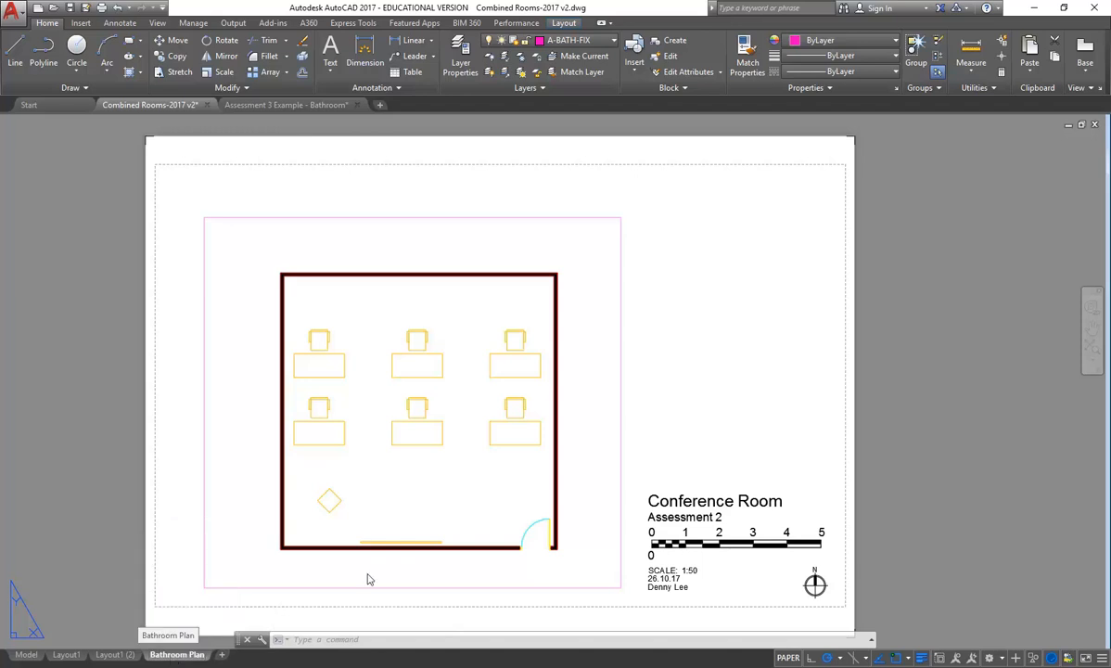
# Set the title block's sheet title to Bathroom Plan and its project to Assessment 3, and save the drawing.
pyautogui.click(695, 494)
pyautogui.press('Escape')
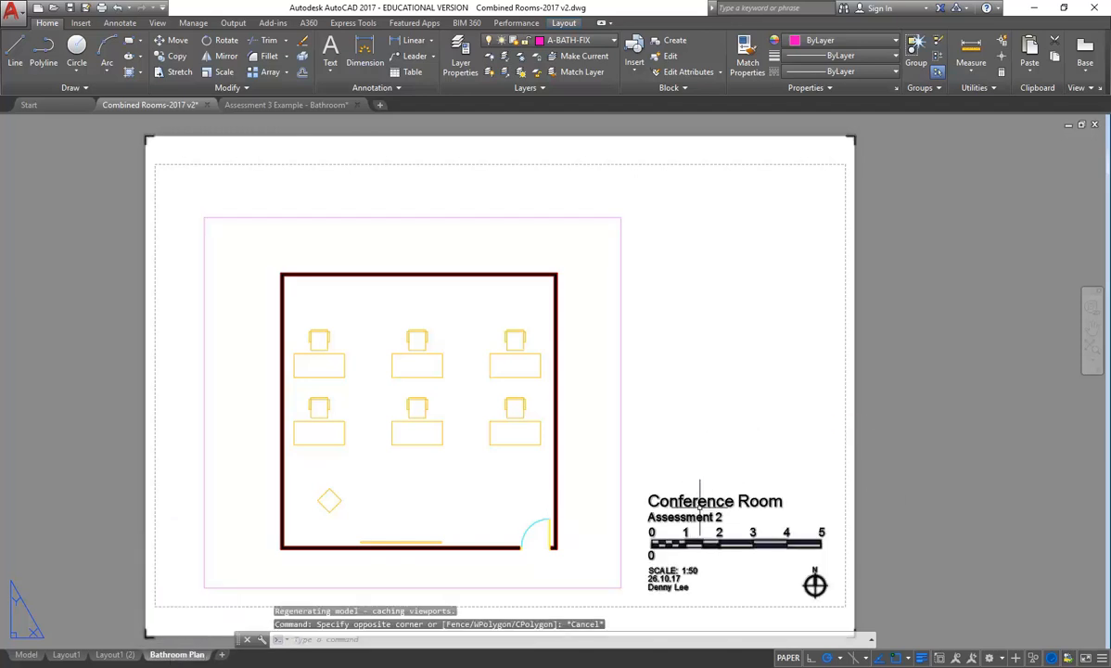
pyautogui.doubleClick(700, 498)
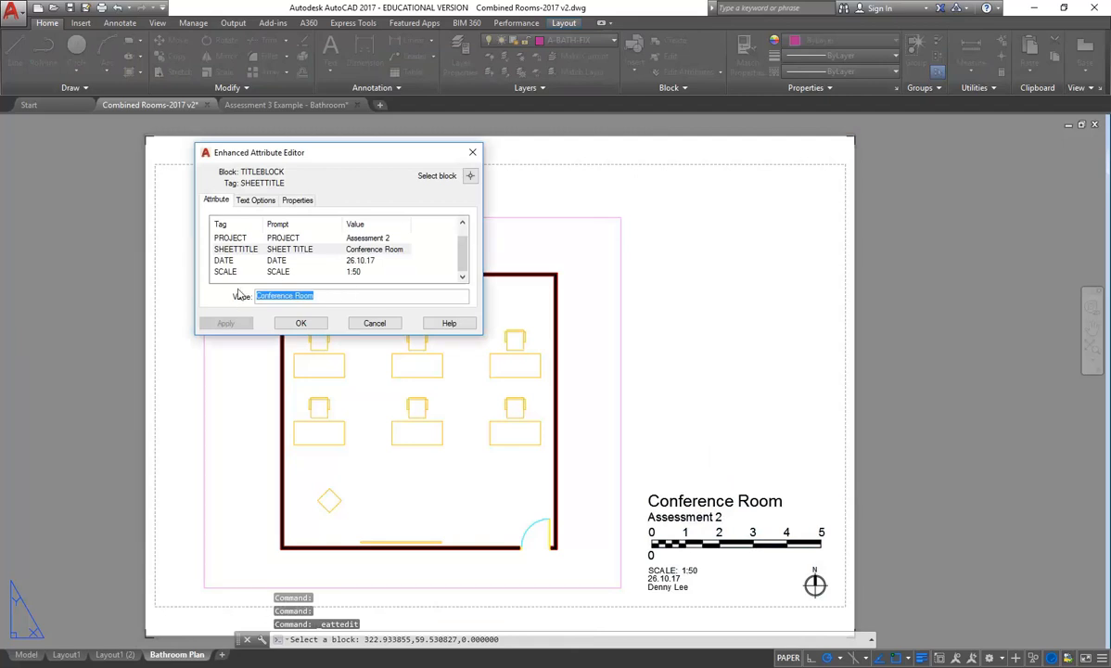
pyautogui.write('Bathroom Plan')
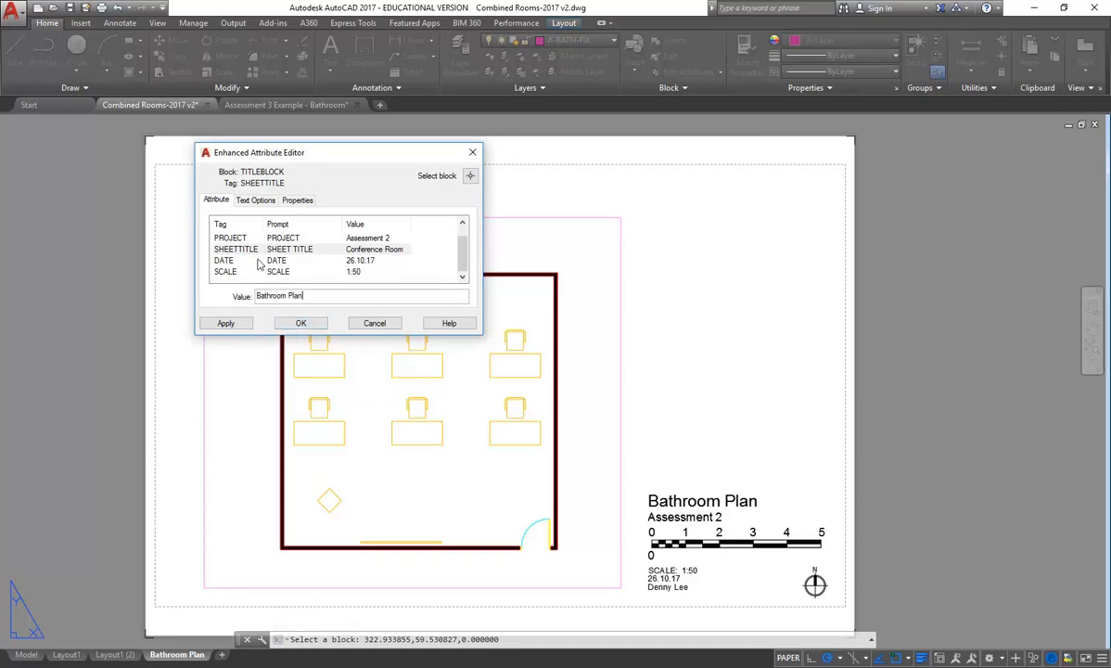
pyautogui.click(230, 238)
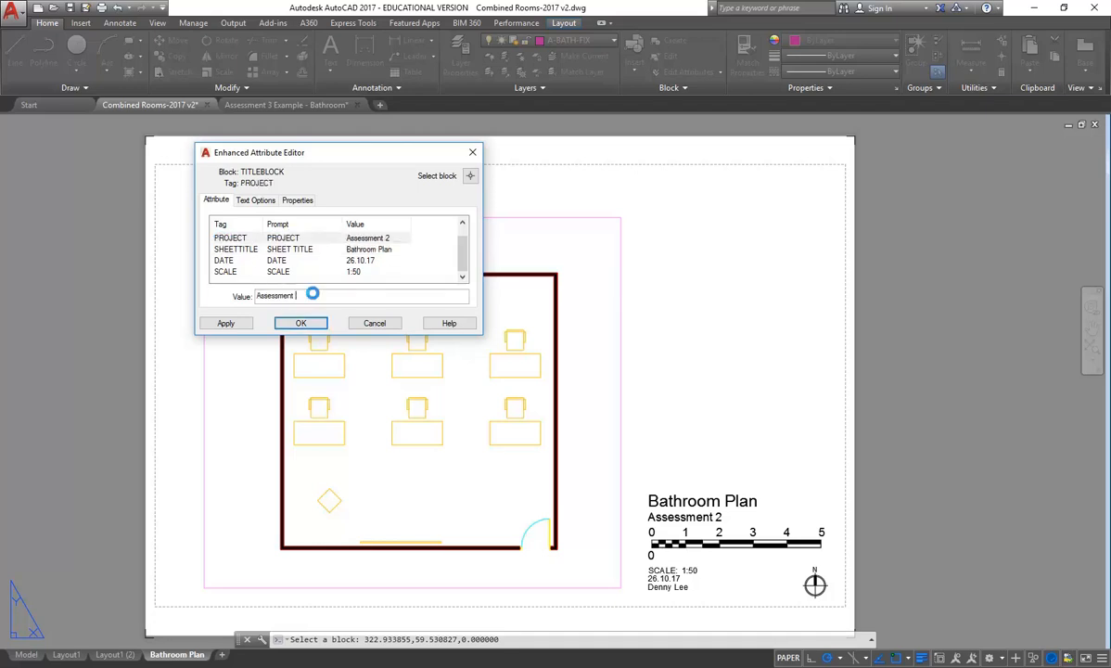
pyautogui.click(300, 322)
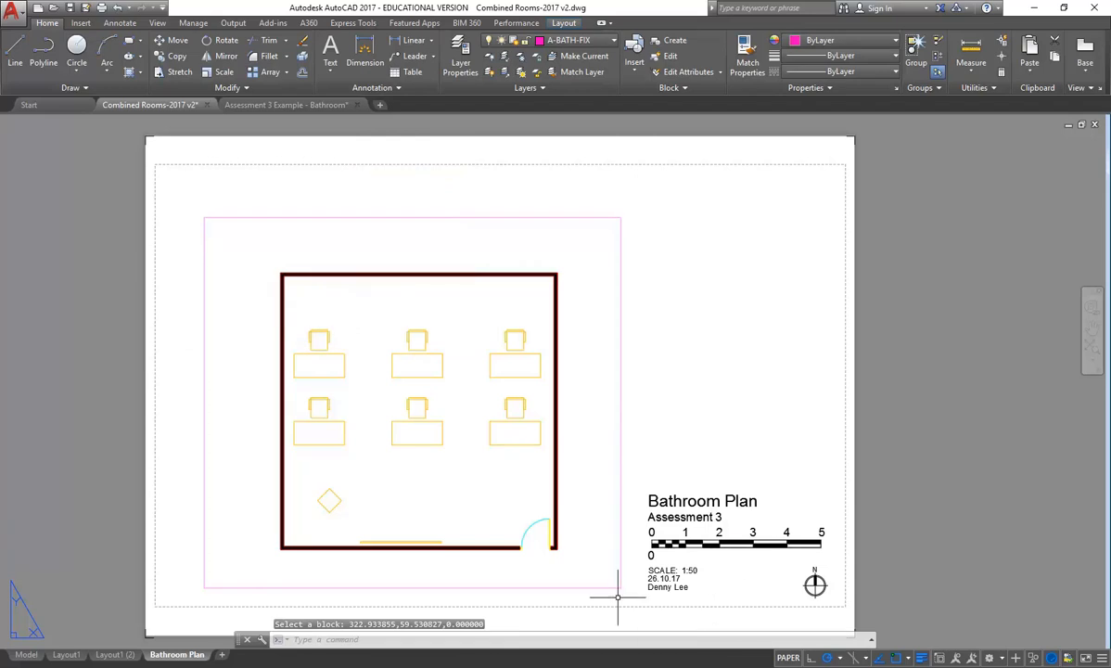
pyautogui.click(73, 8)
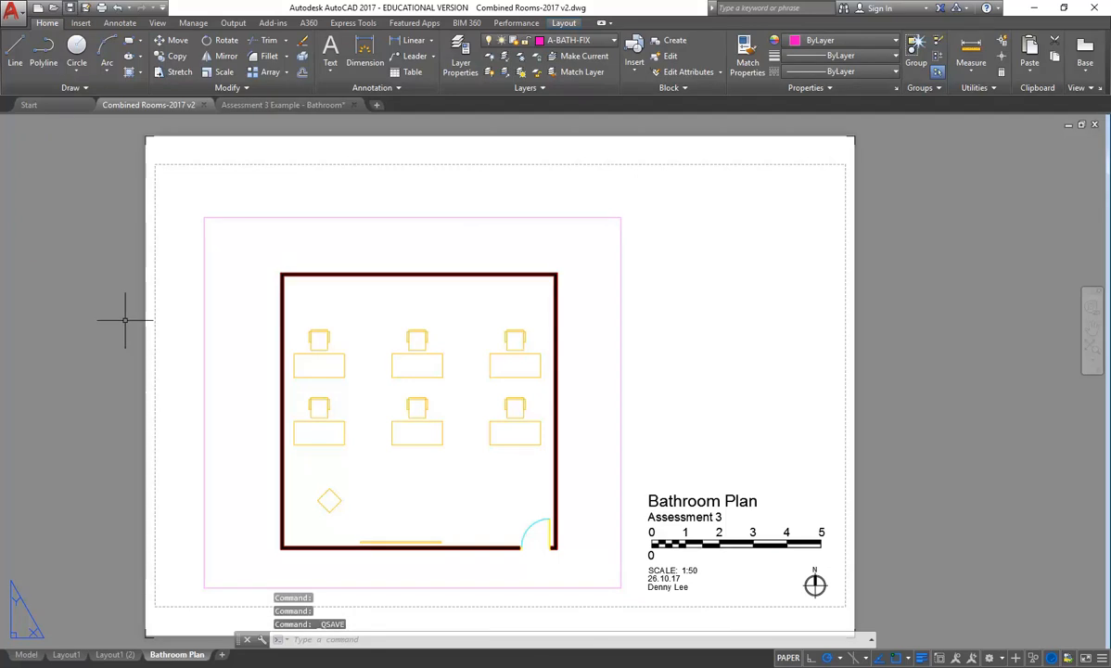
# Start plotting the Bathroom Plan layout as a single sheet.
pyautogui.click(13, 9)
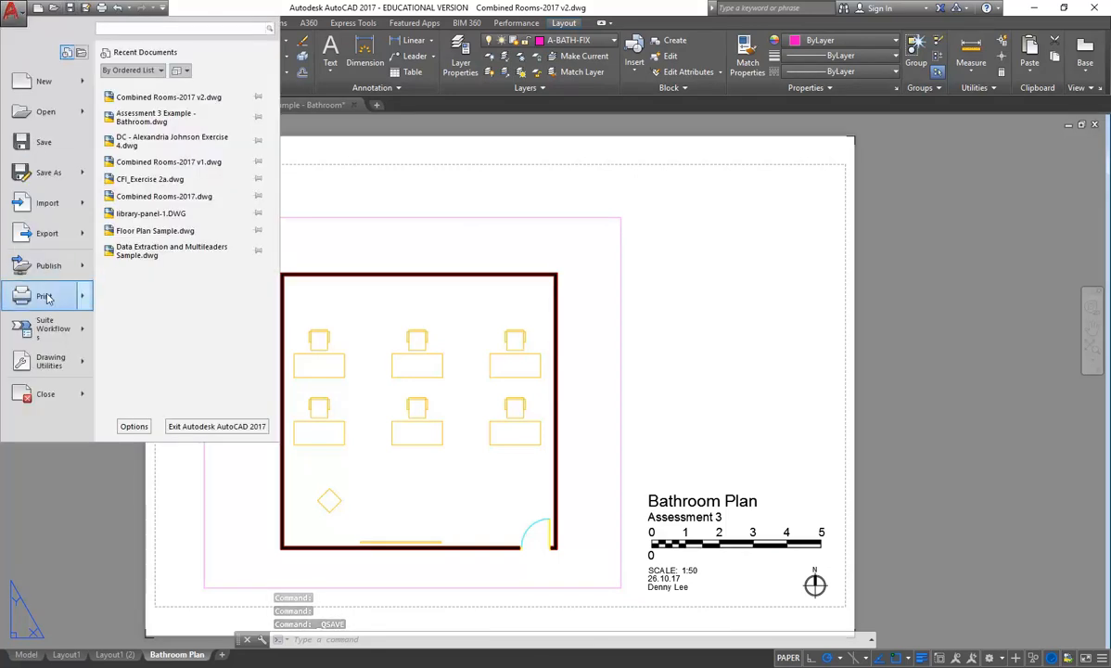
pyautogui.moveTo(45, 296)
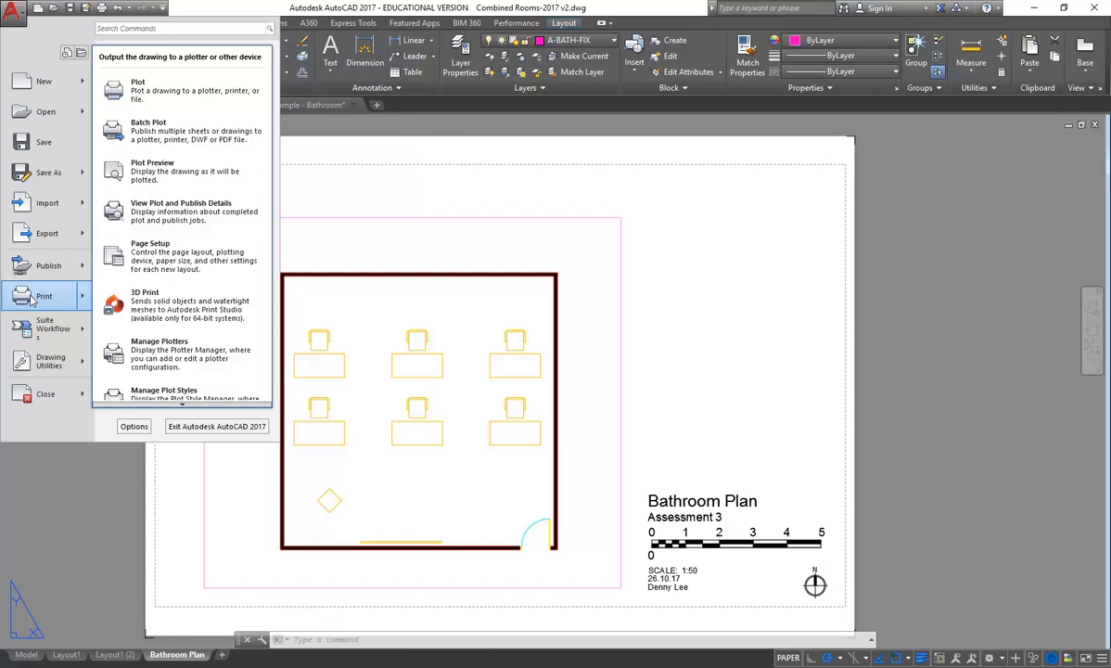
pyautogui.click(33, 297)
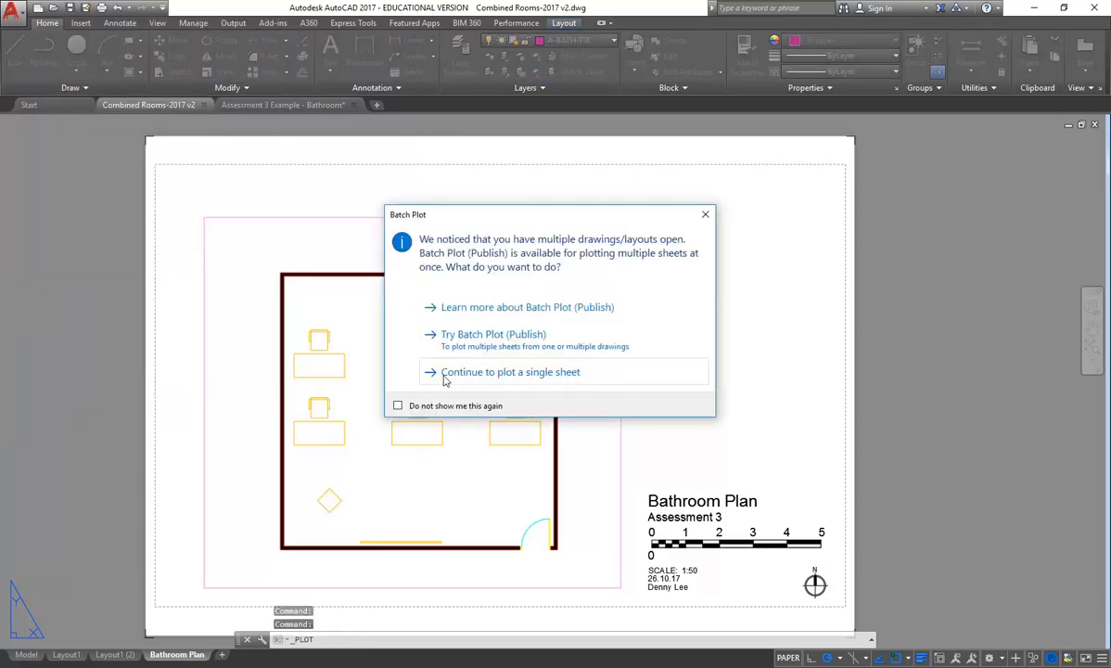
pyautogui.click(517, 372)
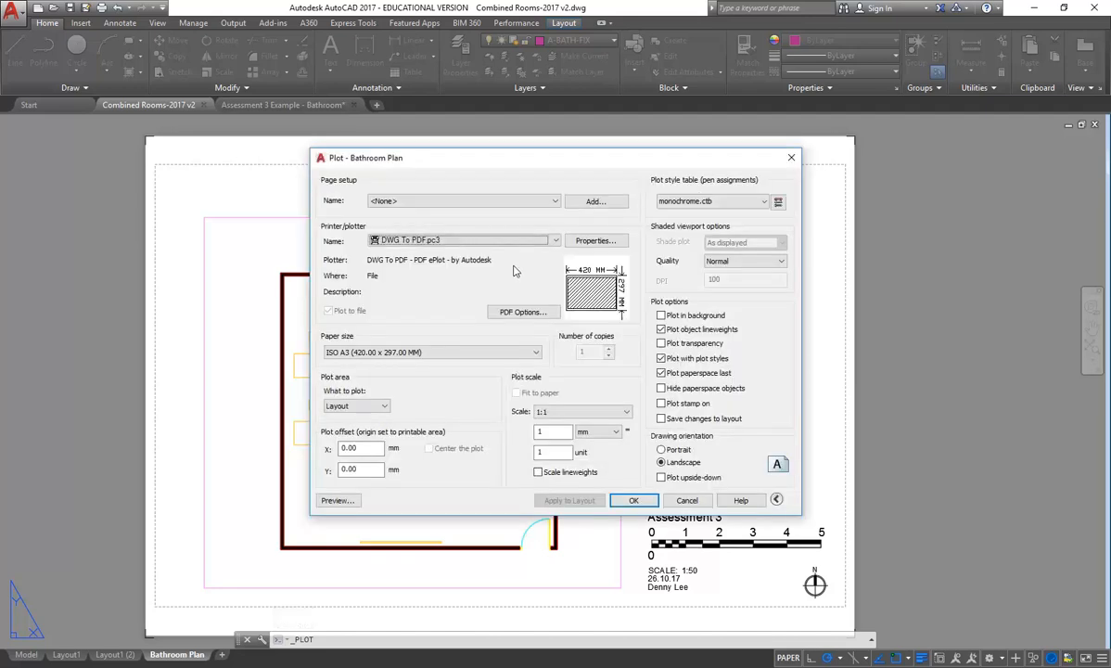
# Switch the plotter to Adobe PDF and back to DWG To PDF.pc3.
pyautogui.click(510, 240)
pyautogui.scroll(3, 516, 240)
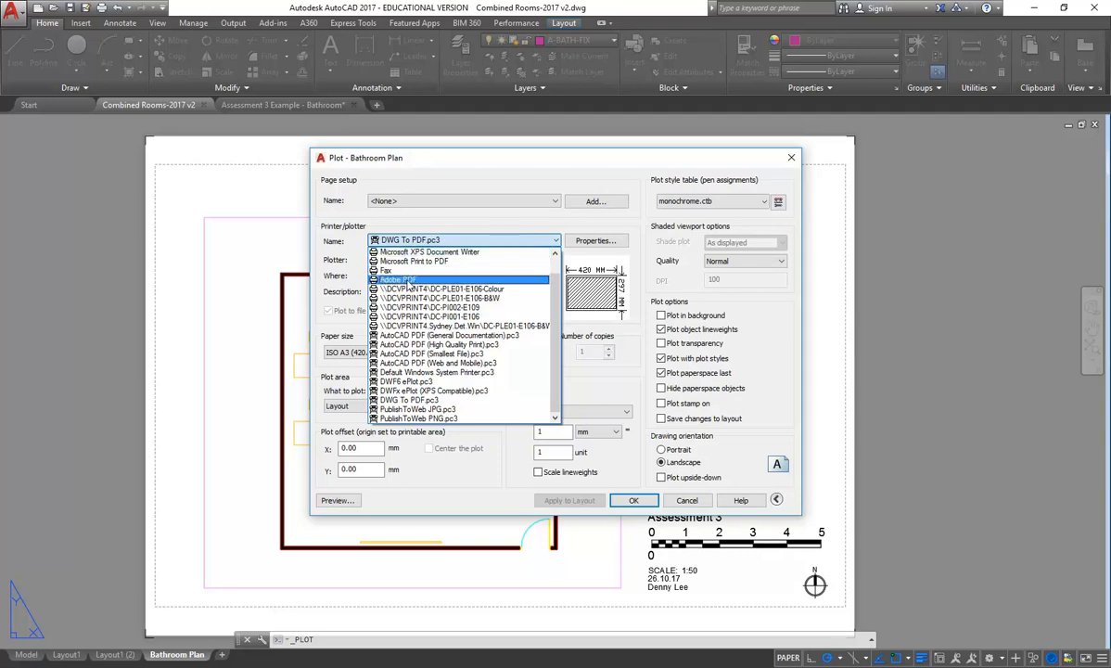
pyautogui.click(468, 279)
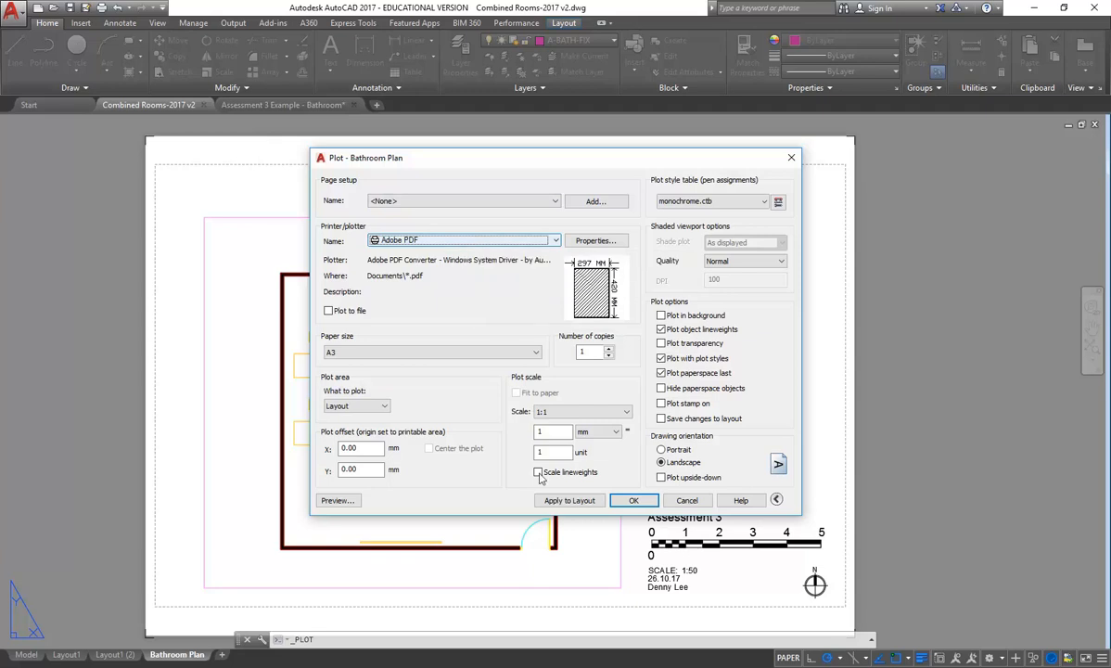
pyautogui.click(529, 241)
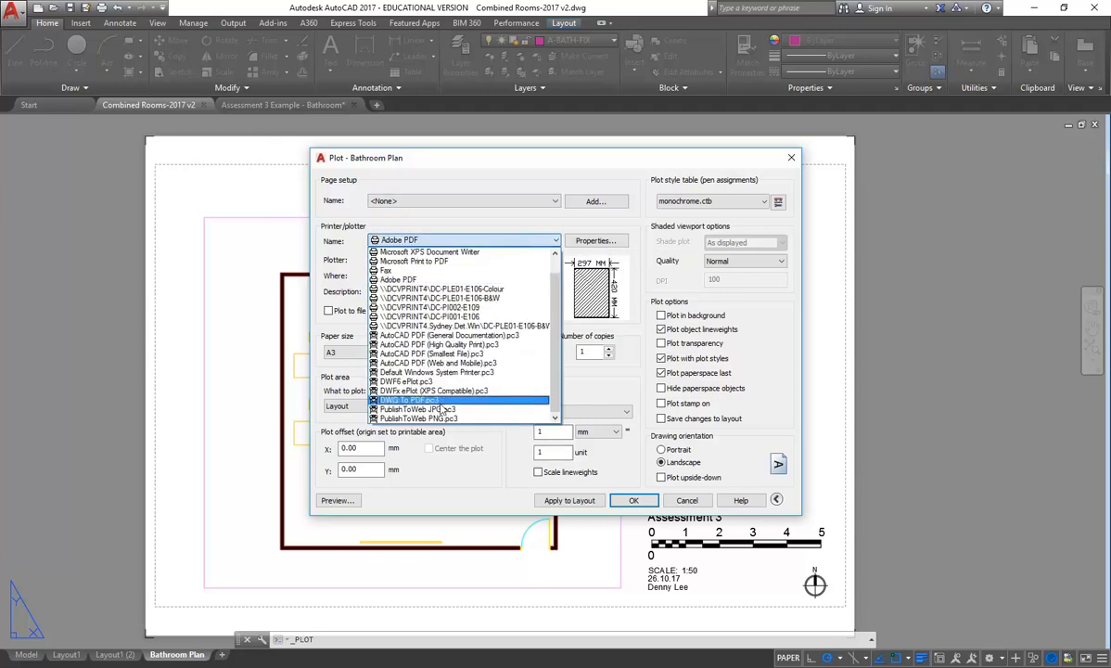
pyautogui.click(428, 400)
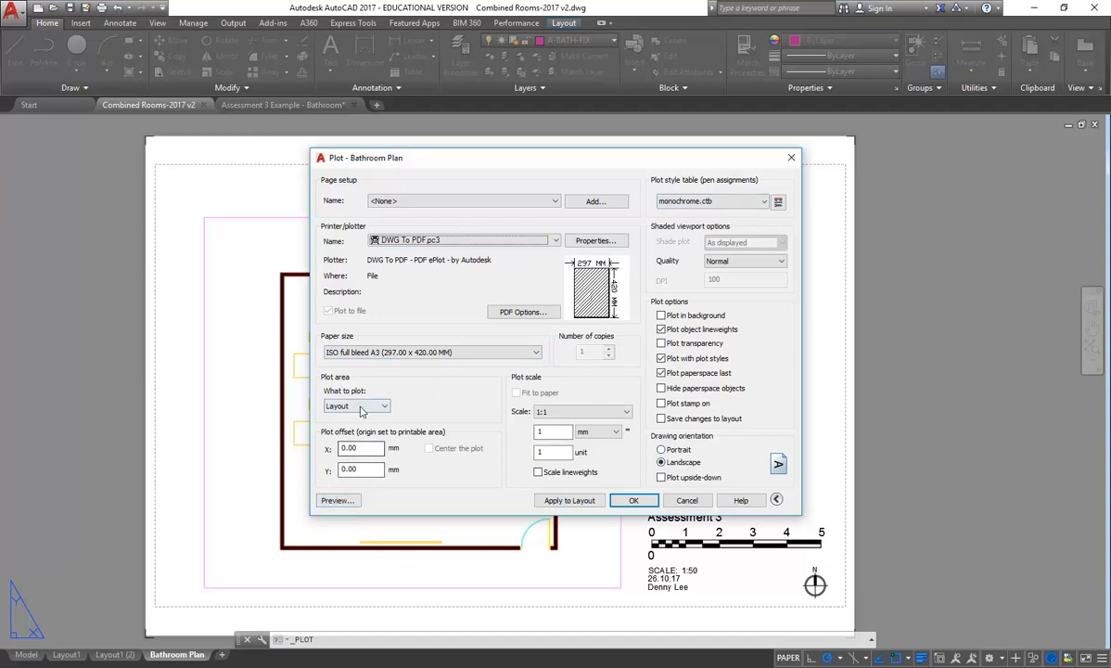
# Keep ISO full bleed A3 (297.00 x 420.00 MM), plot area Layout, scale 1:1 and monochrome.ctb, and apply the plot settings to the layout.
pyautogui.click(449, 352)
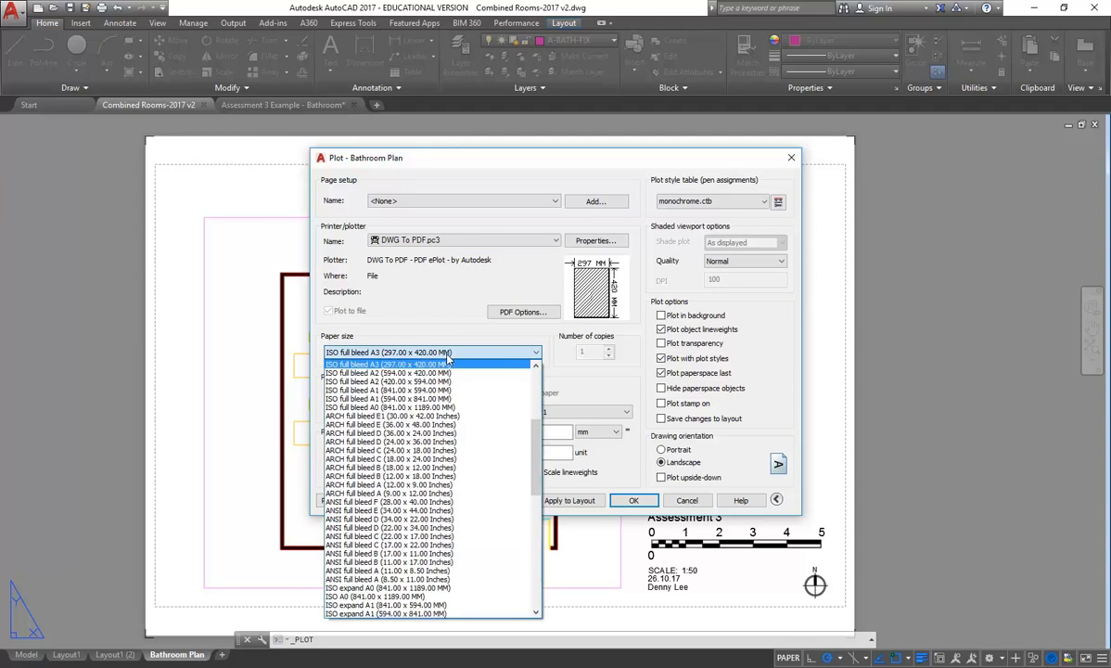
pyautogui.click(406, 349)
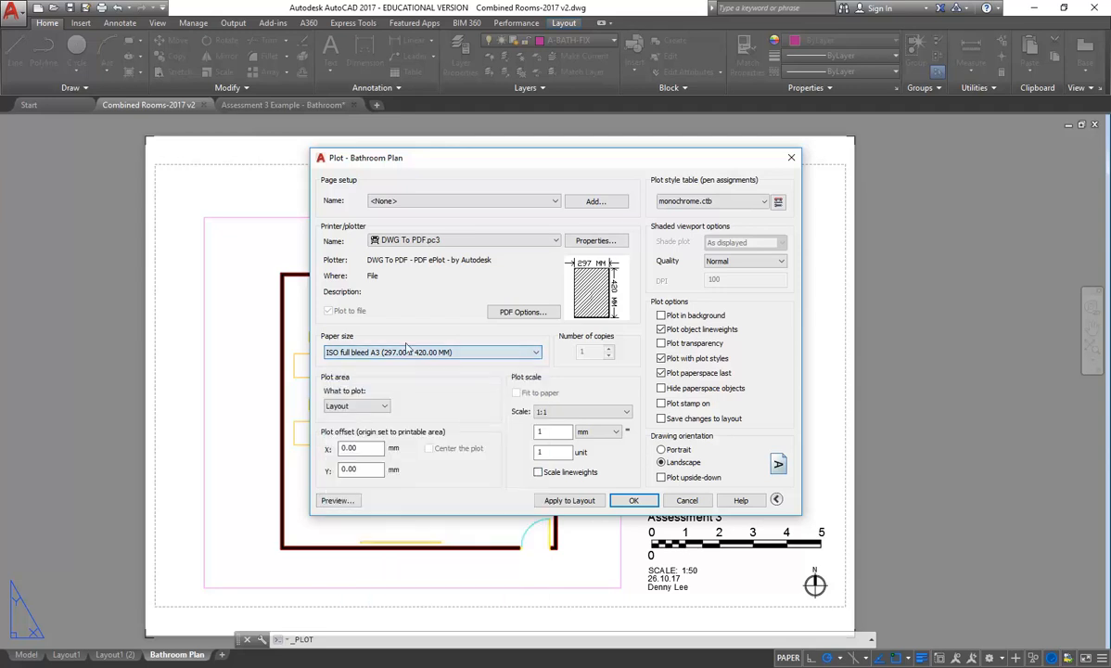
pyautogui.click(376, 405)
pyautogui.click(357, 424)
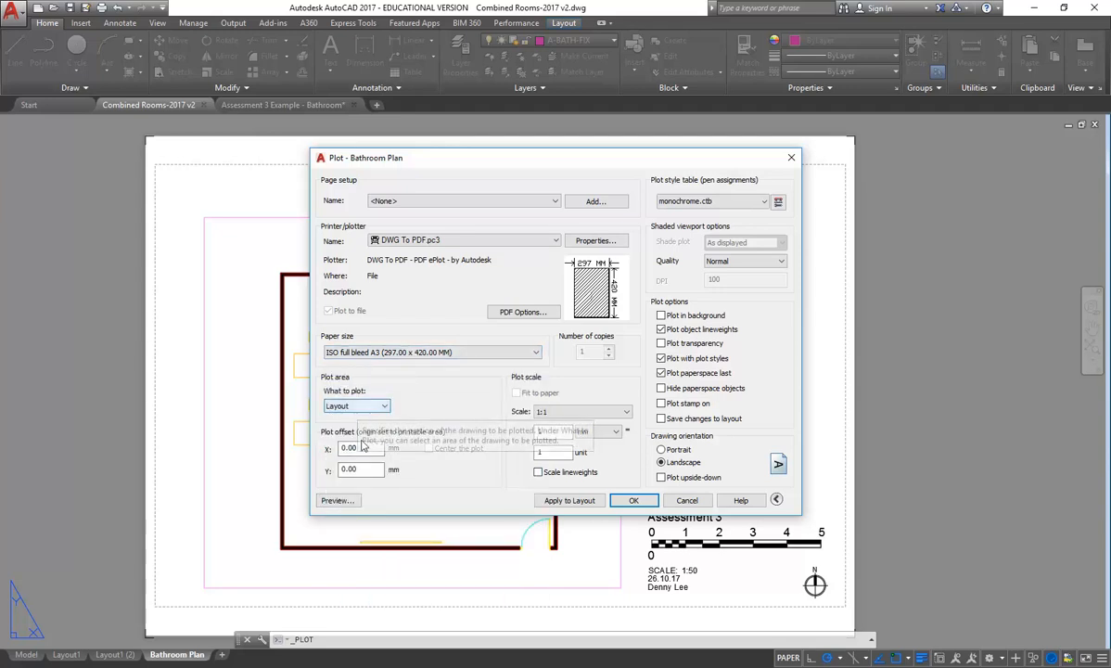
pyautogui.click(571, 412)
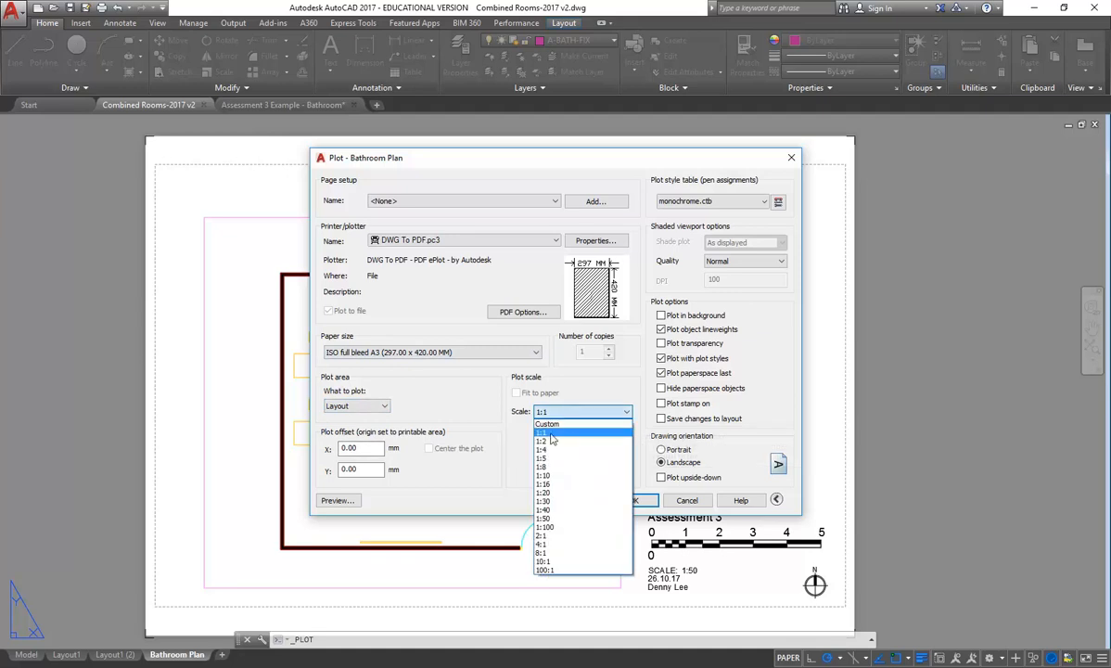
pyautogui.click(550, 435)
pyautogui.click(715, 202)
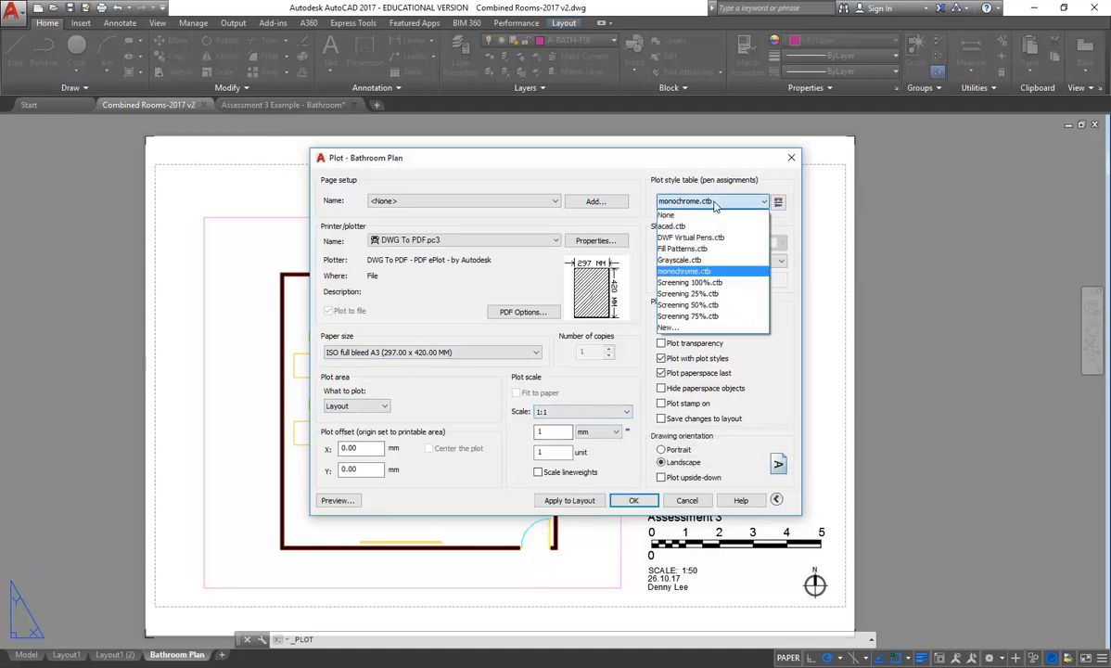
pyautogui.click(685, 202)
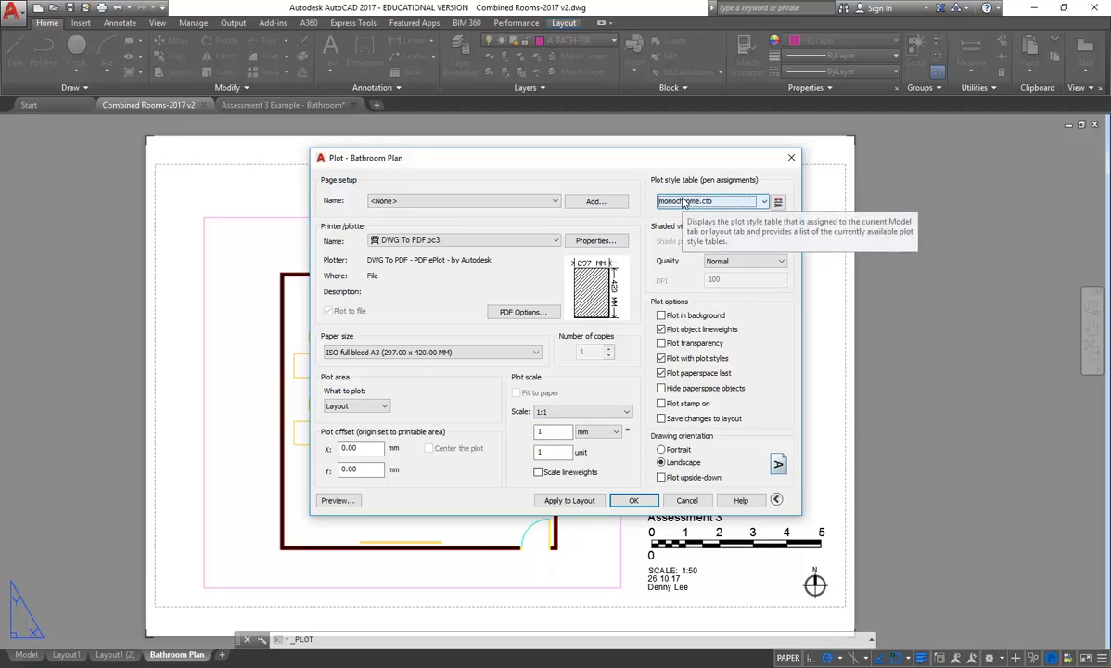
pyautogui.click(573, 500)
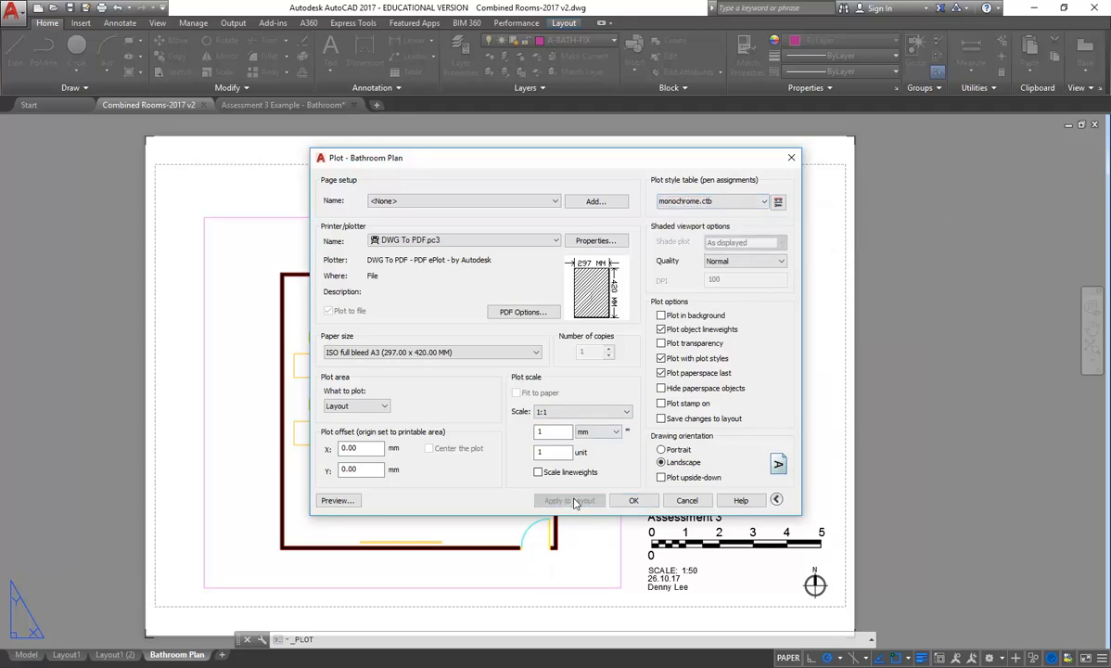
# Plot the sheet to Combined Rooms-2017 v2-Bathroom Plan.pdf in the Digital Communication Studio folder, and dismiss the PDF viewer's reading-order dialog.
pyautogui.click(636, 501)
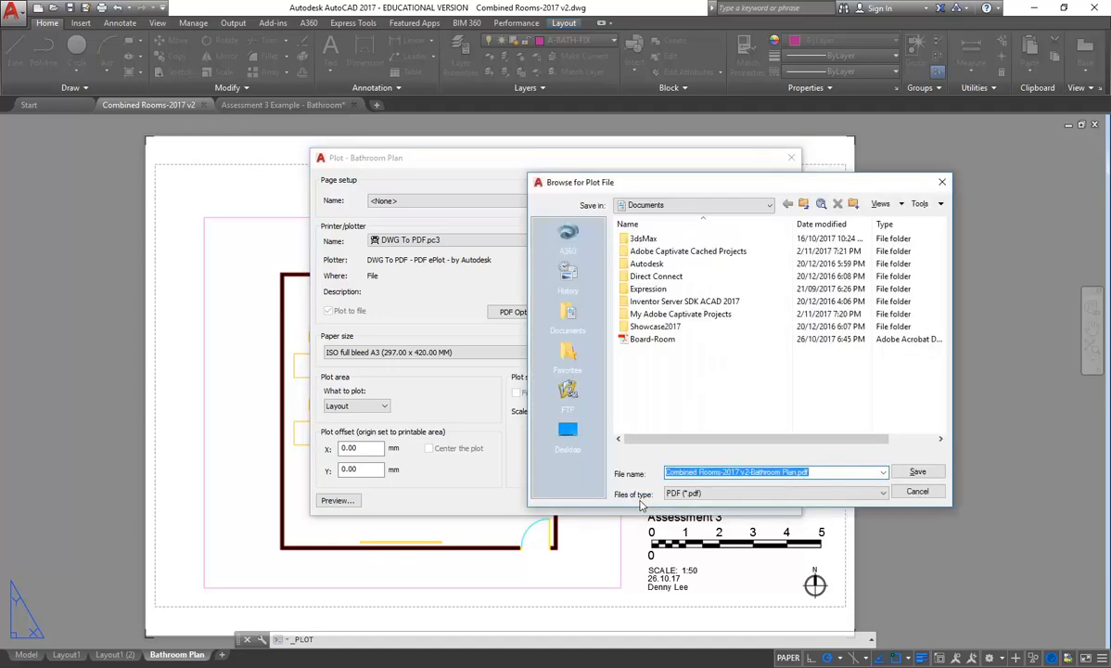
pyautogui.click(670, 205)
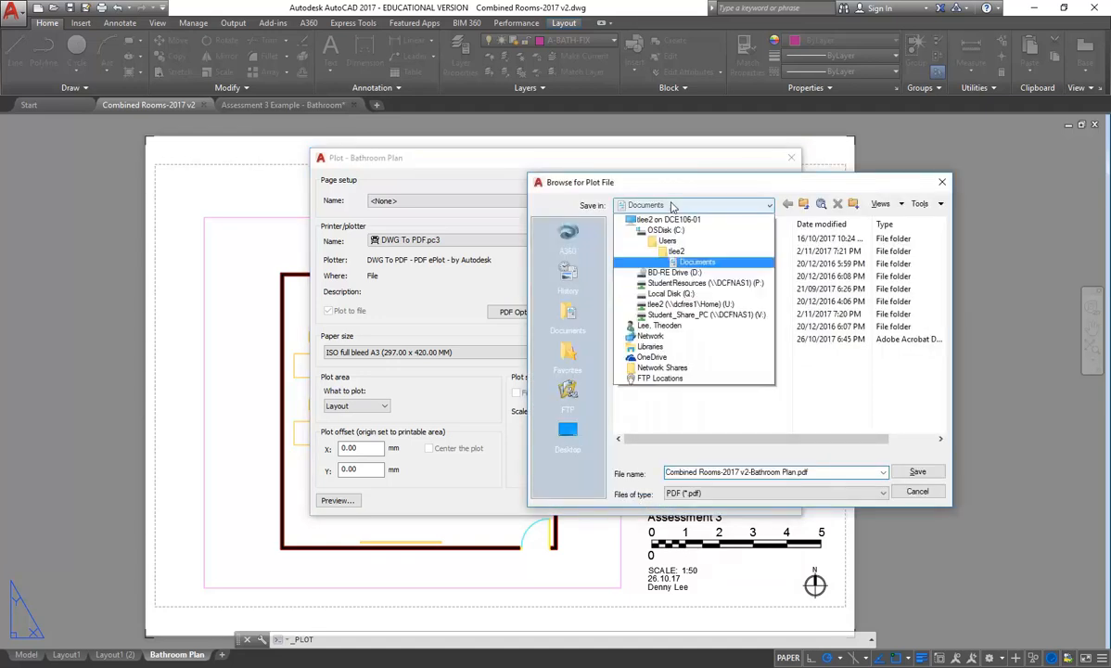
pyautogui.click(677, 315)
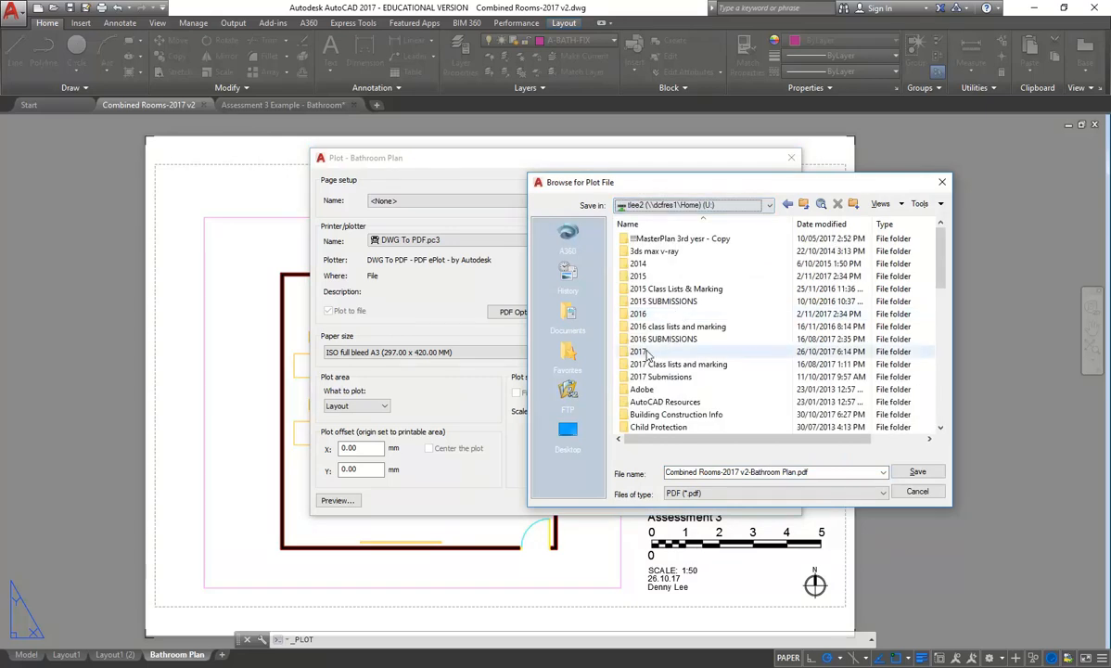
pyautogui.doubleClick(680, 318)
pyautogui.doubleClick(655, 339)
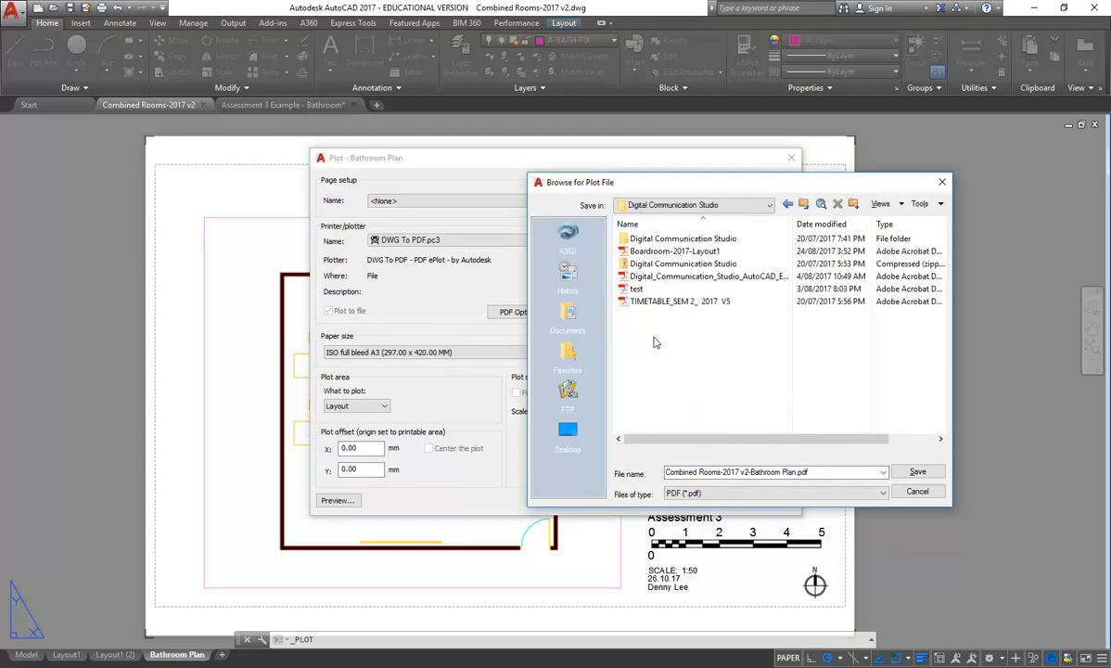
pyautogui.click(818, 472)
pyautogui.click(834, 472)
pyautogui.click(917, 471)
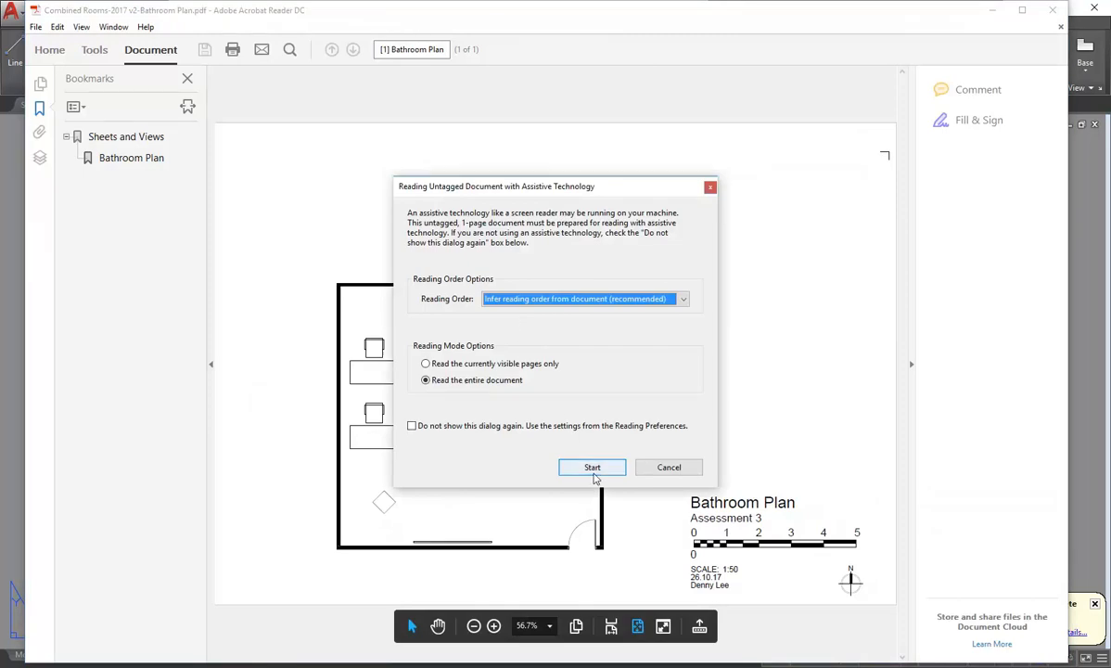
pyautogui.click(666, 468)
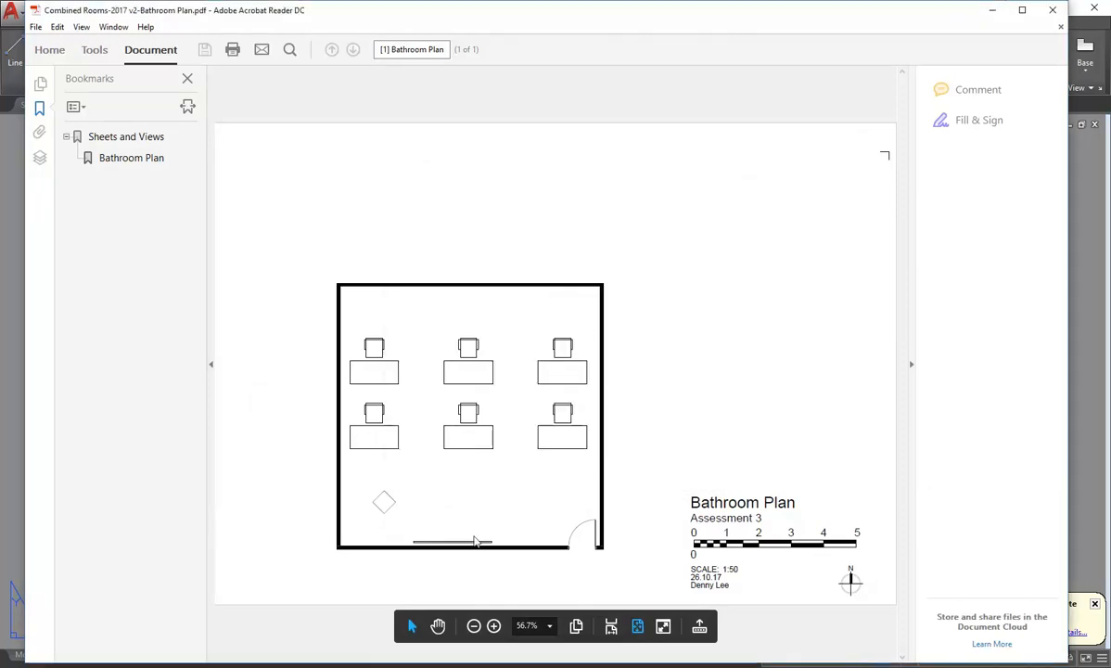
# Return to AutoCAD and shift the Bathroom Plan viewport's model view from the classroom to the bathroom.
pyautogui.click(993, 11)
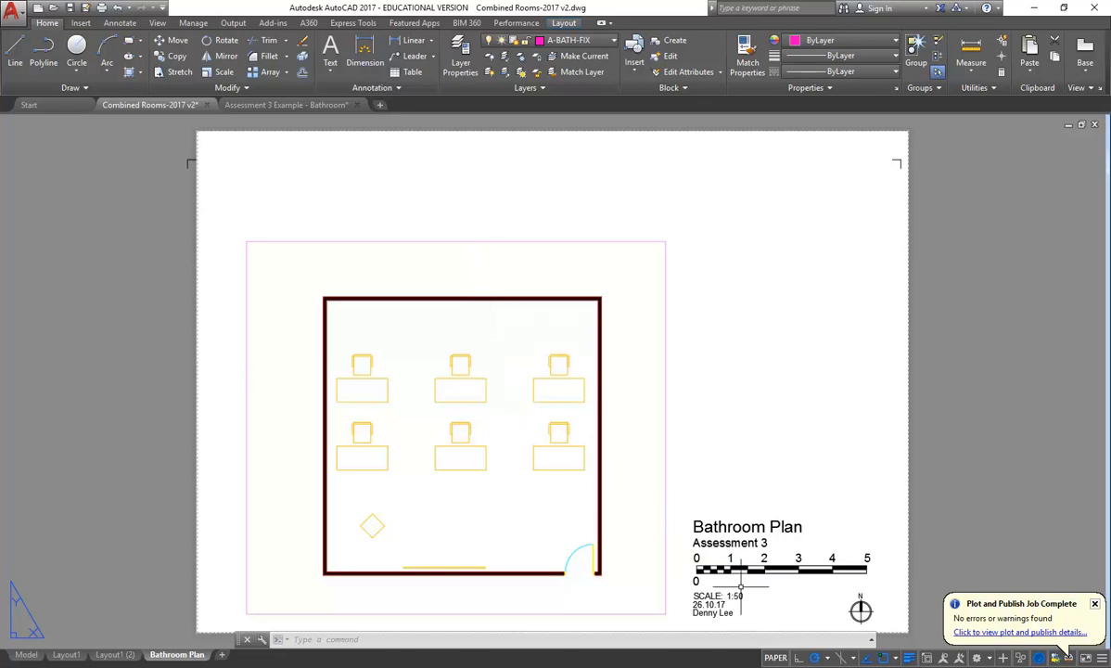
pyautogui.click(775, 657)
pyautogui.moveTo(363, 276); pyautogui.dragTo(446, 504)
pyautogui.scroll(-4, 422, 384)
pyautogui.moveTo(407, 414); pyautogui.dragTo(638, 495)
pyautogui.scroll(4, 427, 363)
pyautogui.moveTo(530, 422); pyautogui.dragTo(495, 450)
pyautogui.scroll(2, 492, 427)
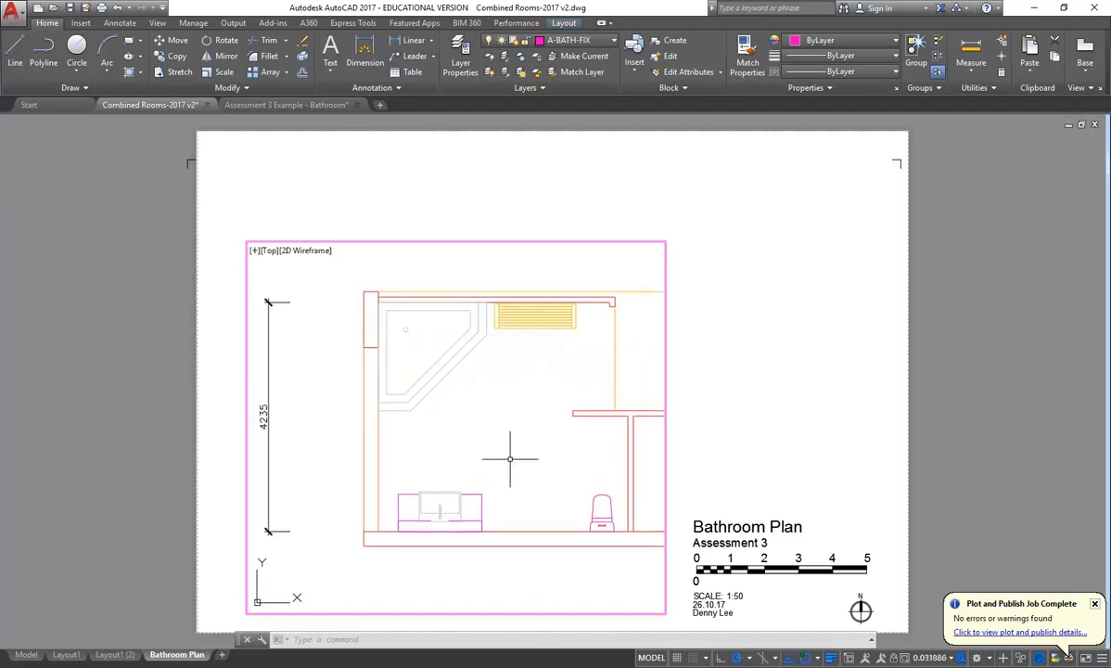
# Set the viewport scale to 1:50, adjust the bathroom's position within it, and return to paper space.
pyautogui.click(936, 657)
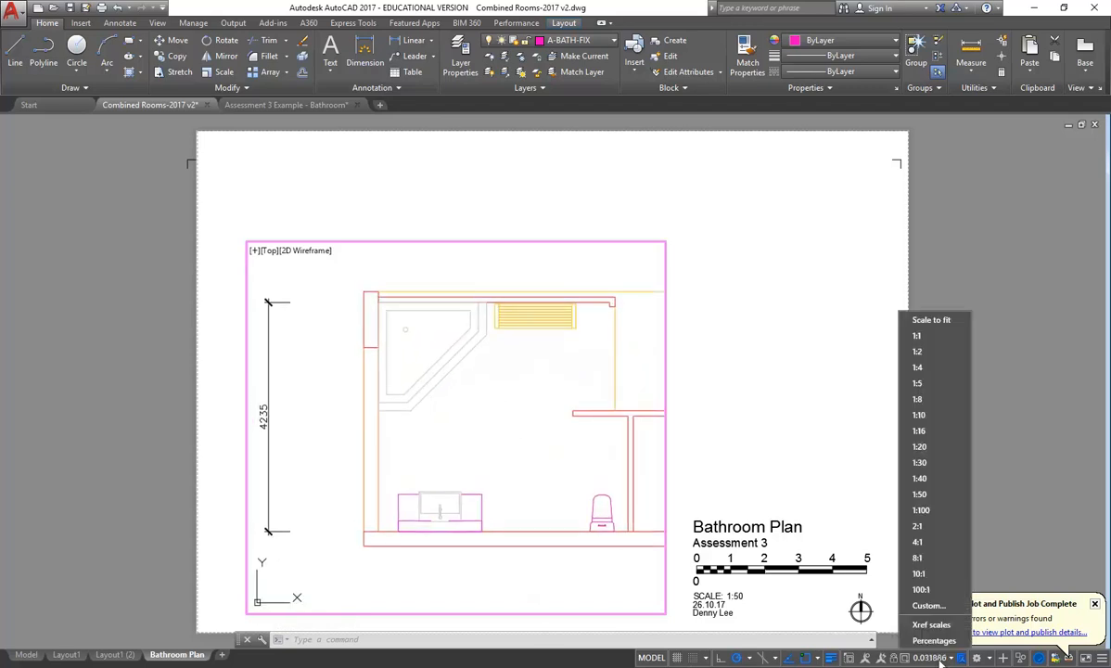
pyautogui.click(920, 494)
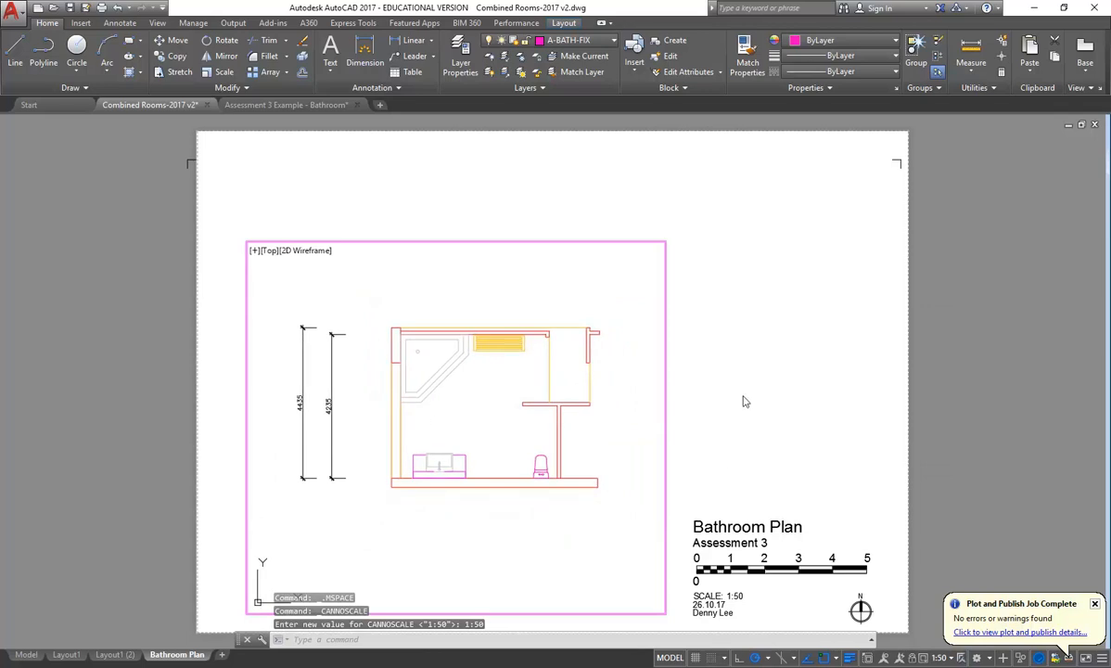
pyautogui.moveTo(458, 512); pyautogui.dragTo(463, 504)
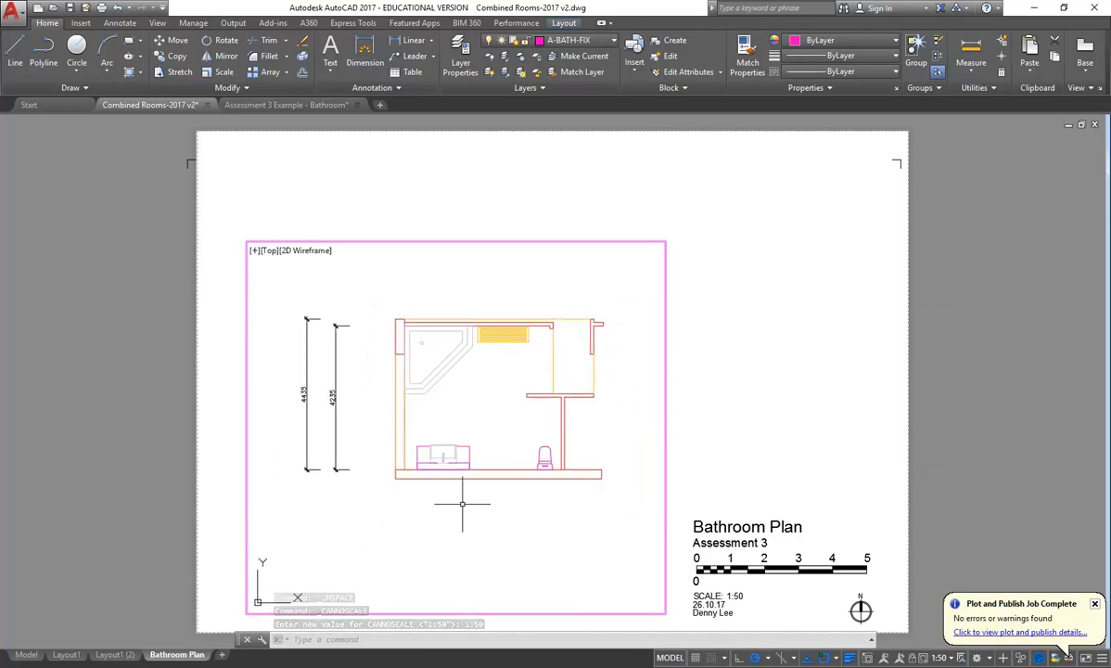
pyautogui.doubleClick(735, 393)
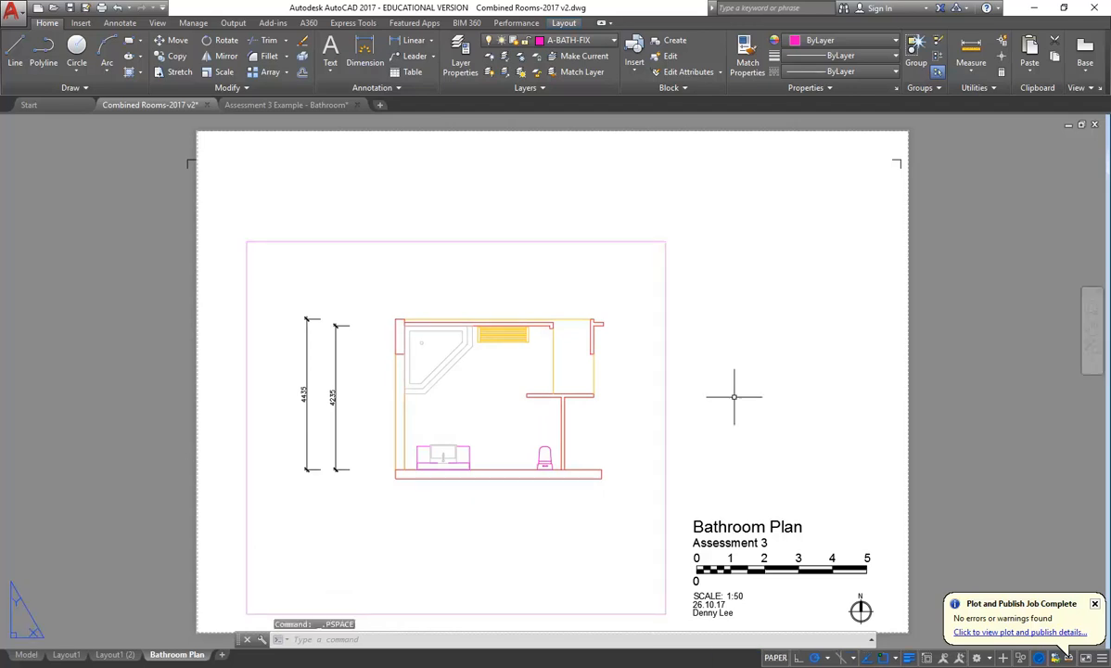
# Move the title block so its lower-left corner marker sits on the sheet's lower-left corner.
pyautogui.scroll(-2, 659, 371)
pyautogui.click(825, 559)
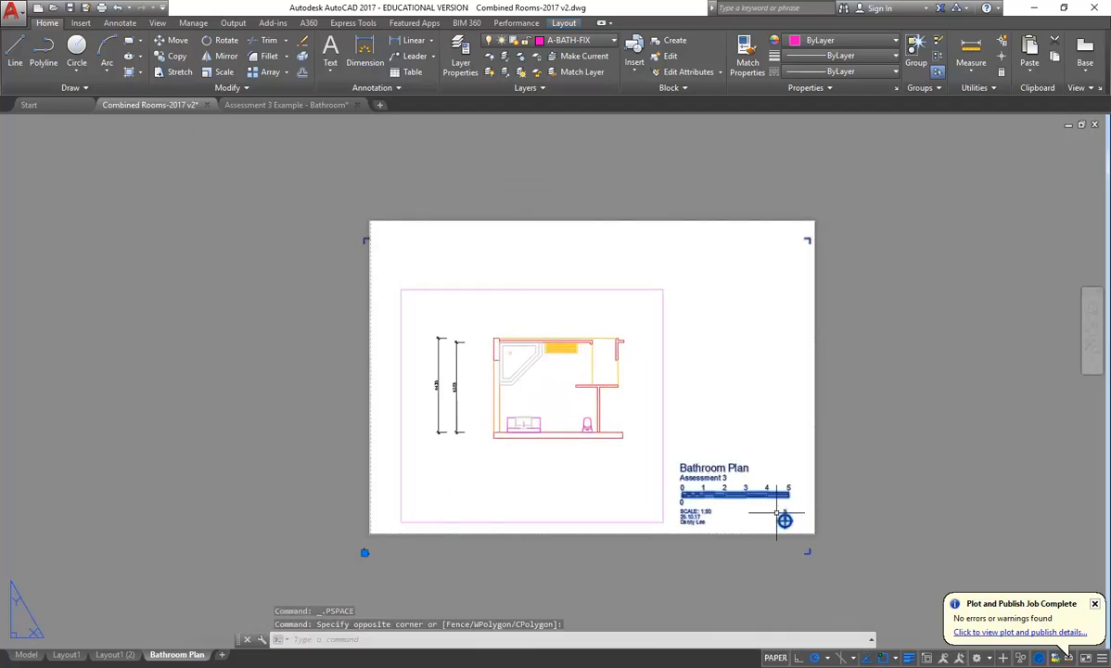
pyautogui.scroll(5, 368, 569)
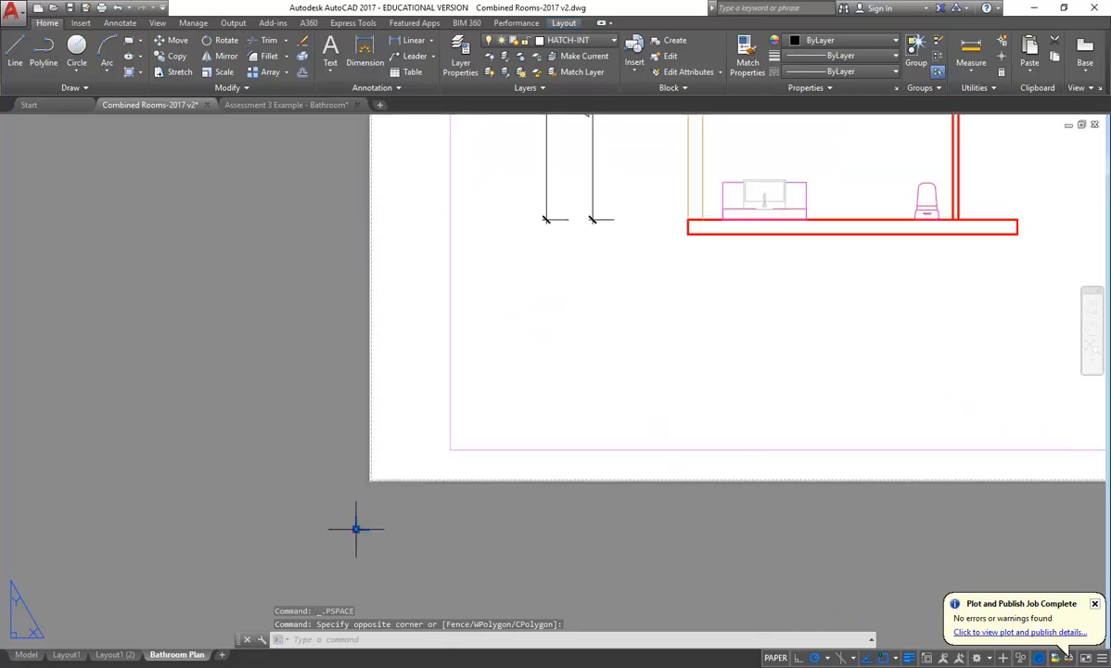
pyautogui.click(356, 528)
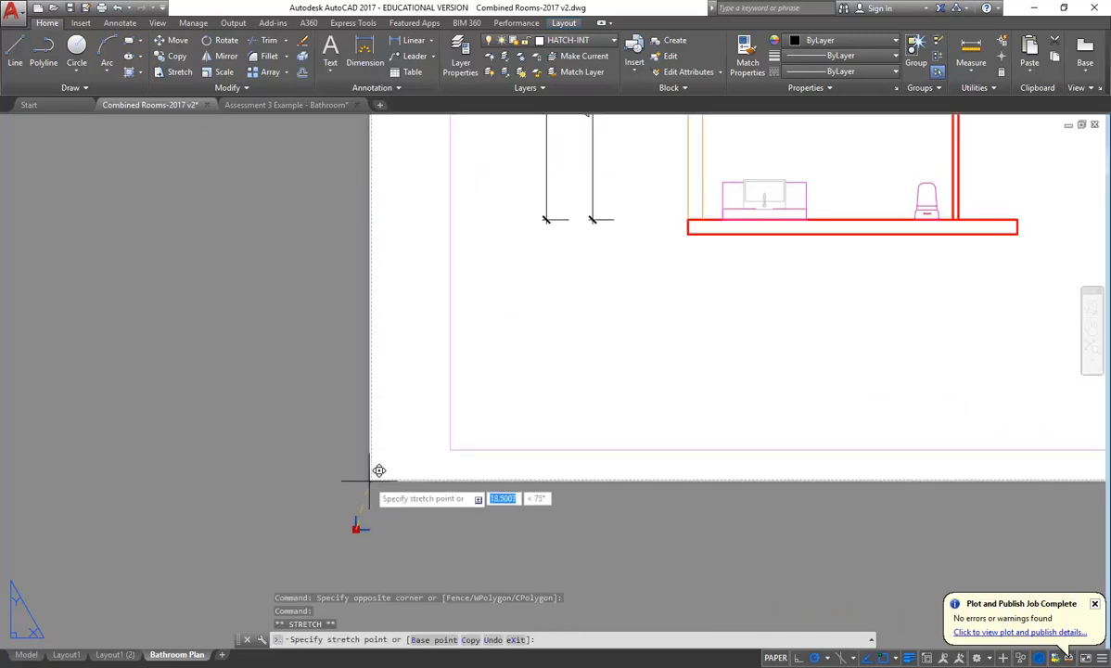
pyautogui.click(378, 472)
pyautogui.scroll(-5, 500, 426)
pyautogui.press('Escape')
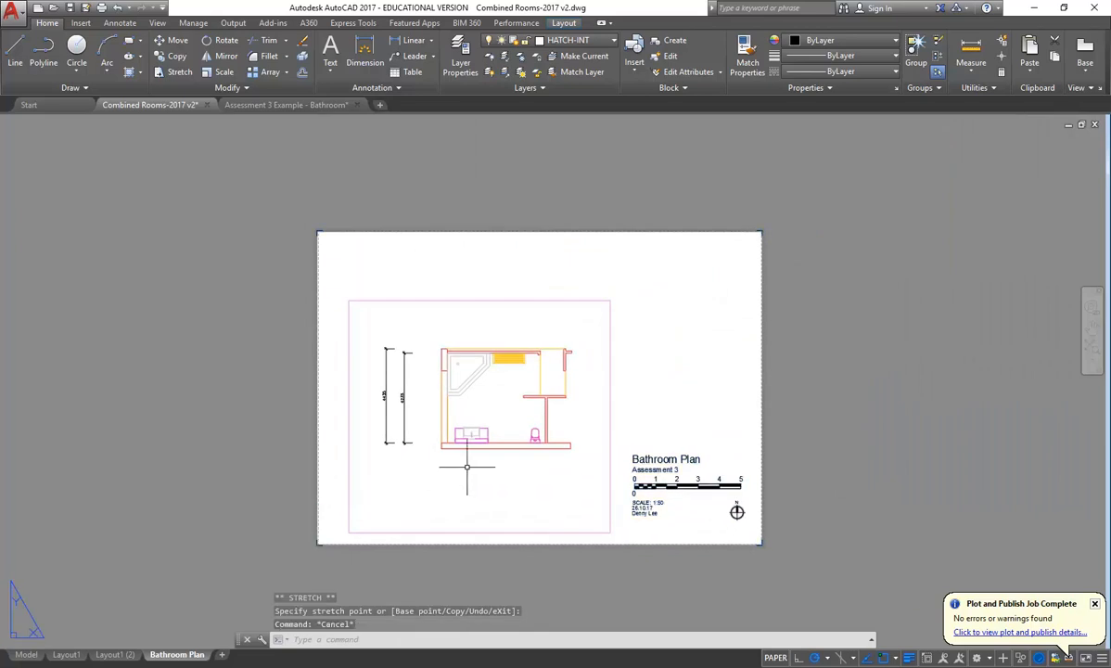
# Replot the layout as a single sheet, overwriting Combined Rooms-2017 v2-Bathroom Plan.pdf, dismiss the reading-order dialog, and close the PDF viewer.
pyautogui.scroll(3, 445, 457)
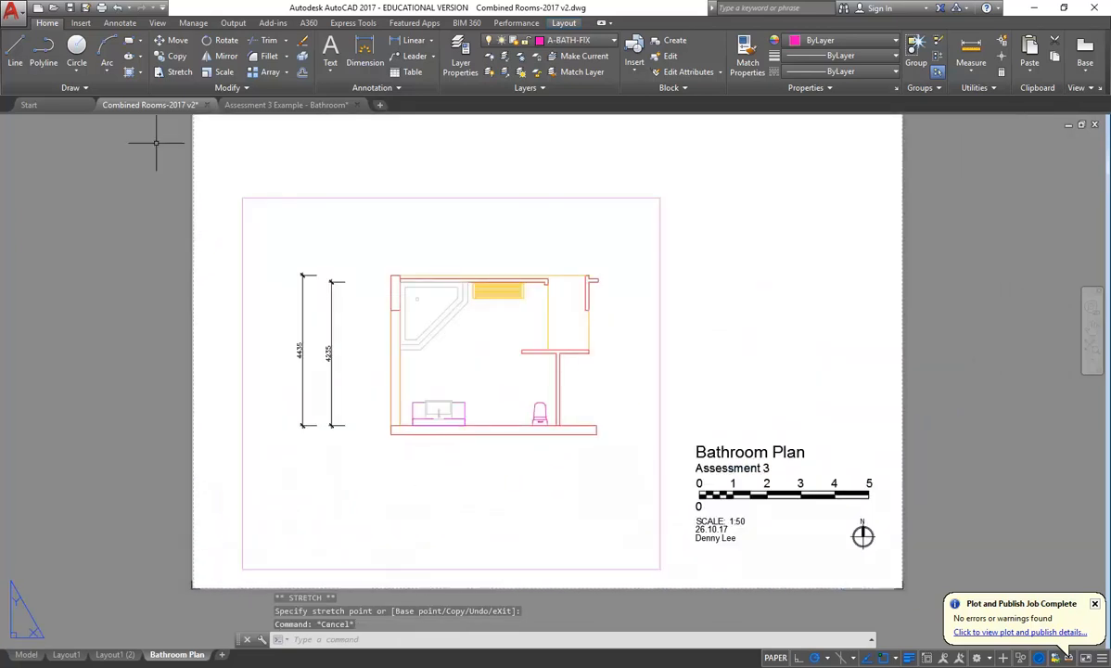
pyautogui.click(11, 10)
pyautogui.click(44, 297)
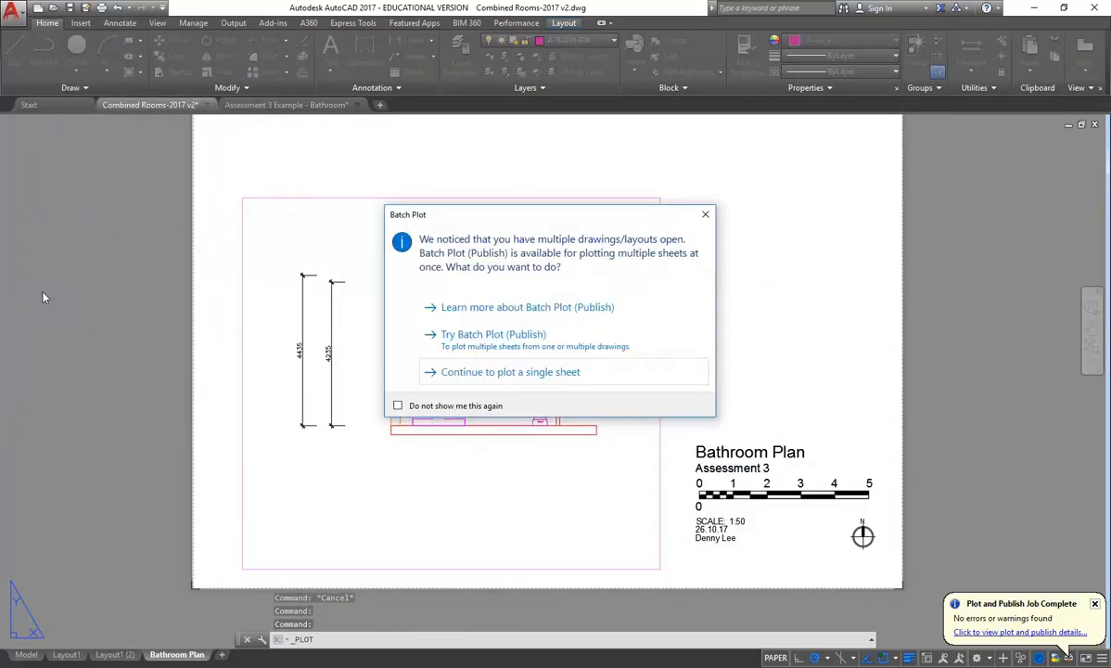
pyautogui.click(468, 373)
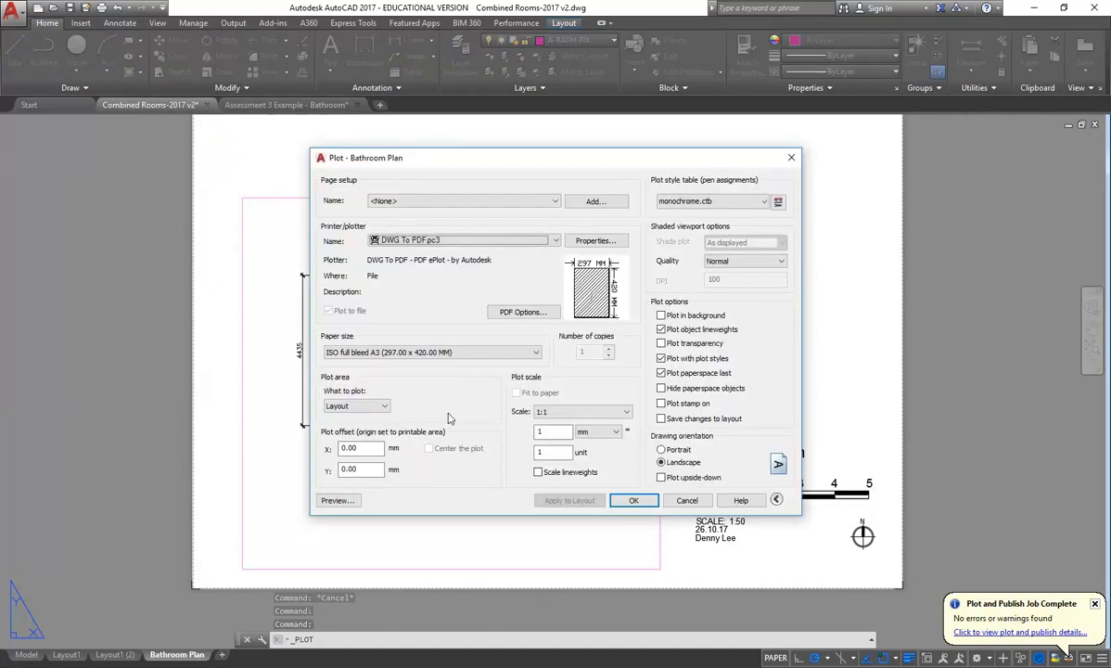
pyautogui.click(634, 500)
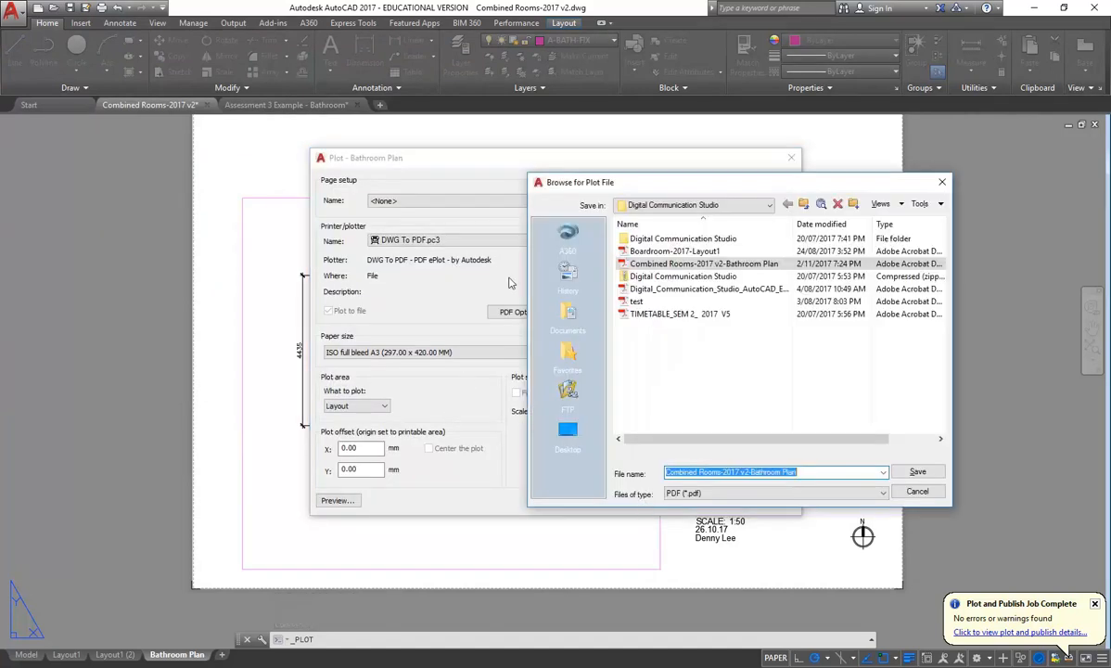
pyautogui.click(683, 264)
pyautogui.click(909, 473)
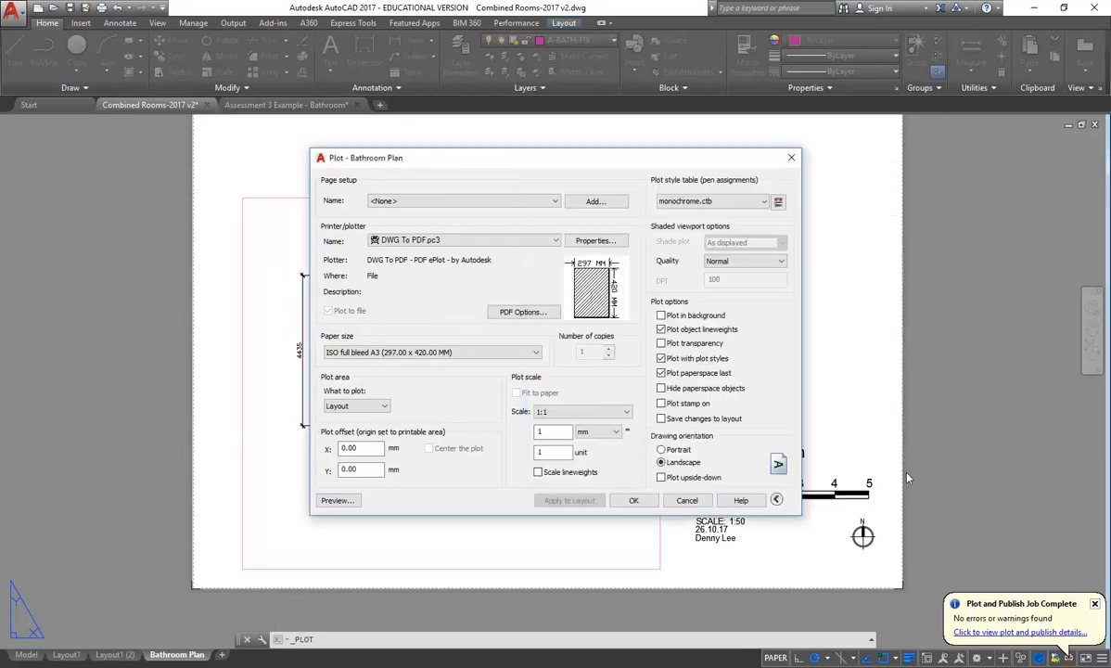
pyautogui.click(651, 492)
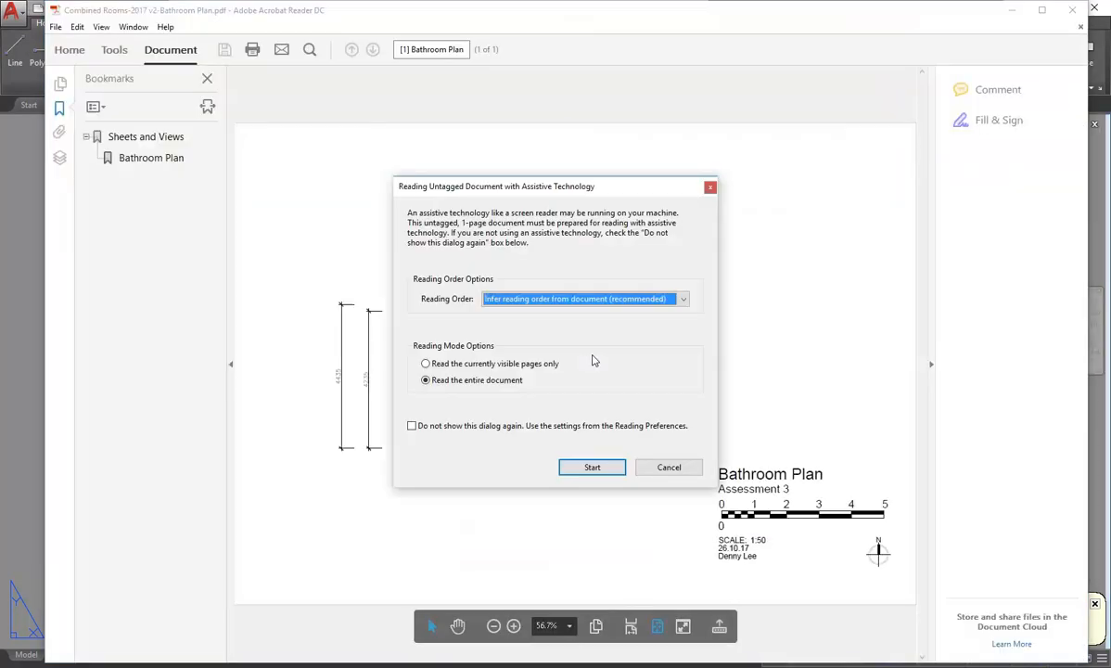
pyautogui.click(667, 468)
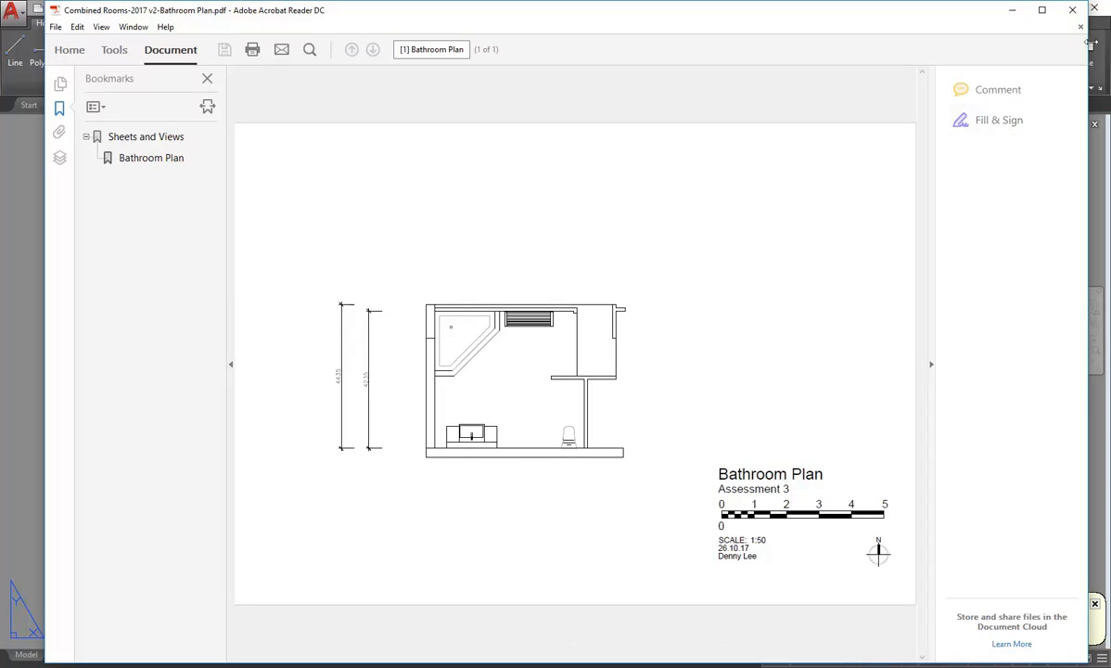
pyautogui.click(1074, 10)
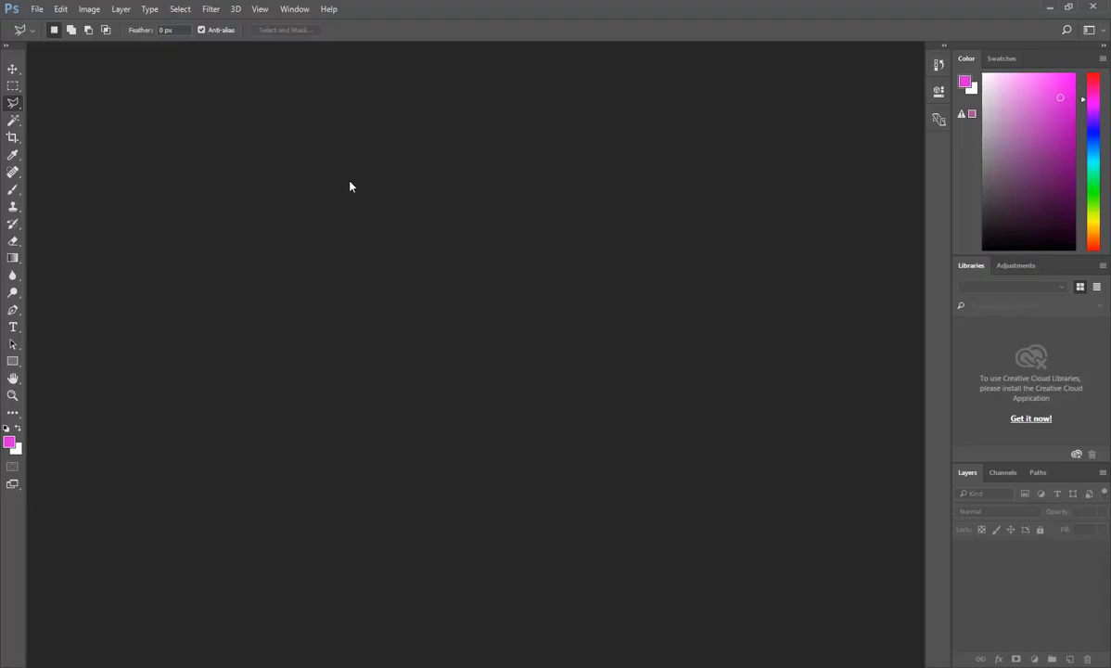
# In Photoshop, open the Combined Rooms-2017 v2-Bathroom Plan PDF from the 2017 Digital Communication Studio folder, sorting files by date modified.
pyautogui.click(38, 11)
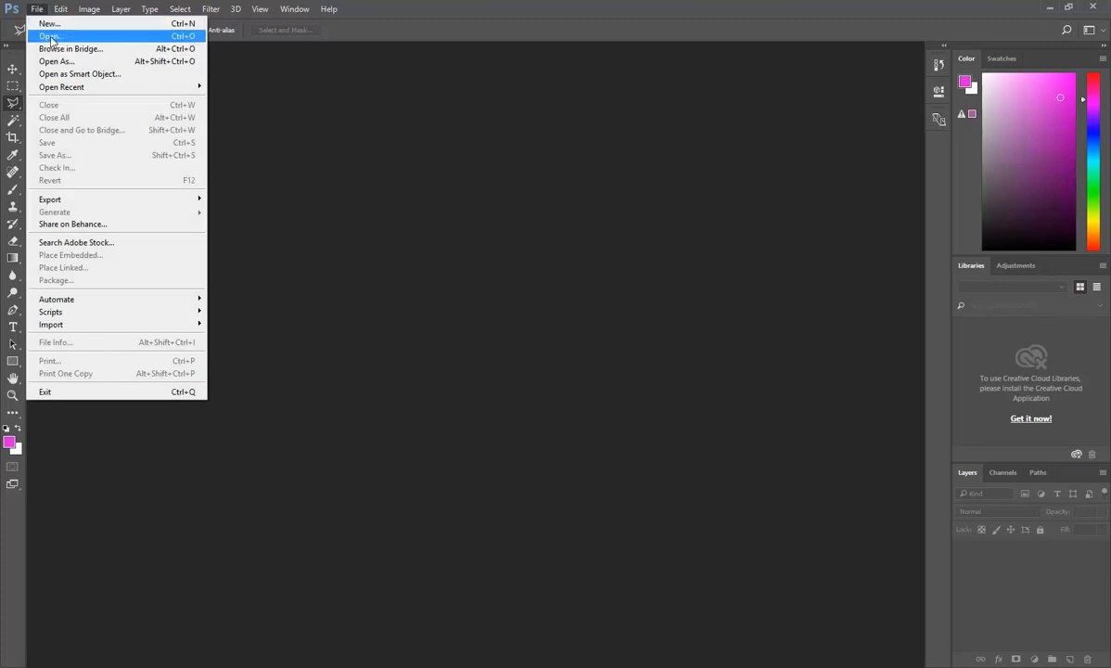
pyautogui.click(50, 37)
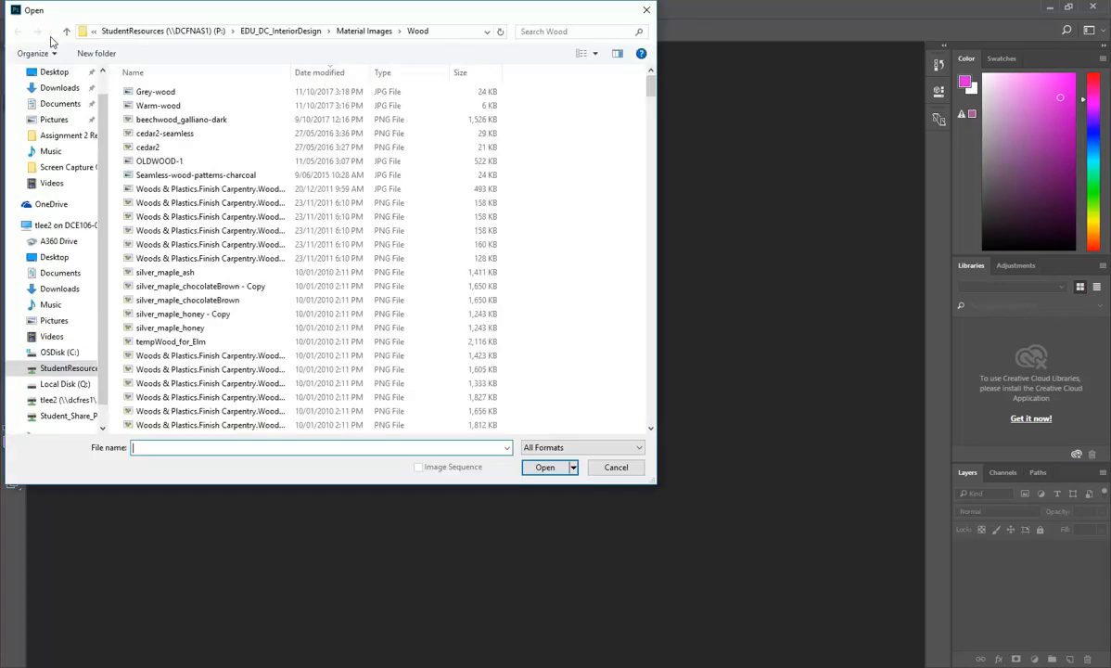
pyautogui.click(65, 399)
pyautogui.doubleClick(148, 217)
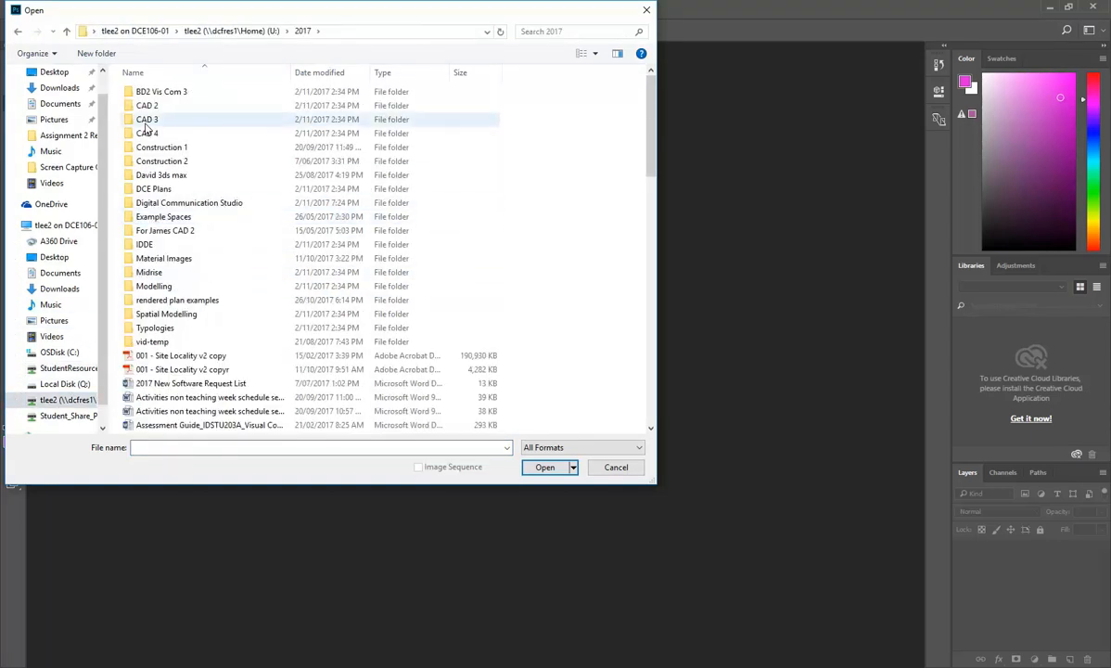
pyautogui.doubleClick(185, 202)
pyautogui.click(319, 72)
pyautogui.click(246, 92)
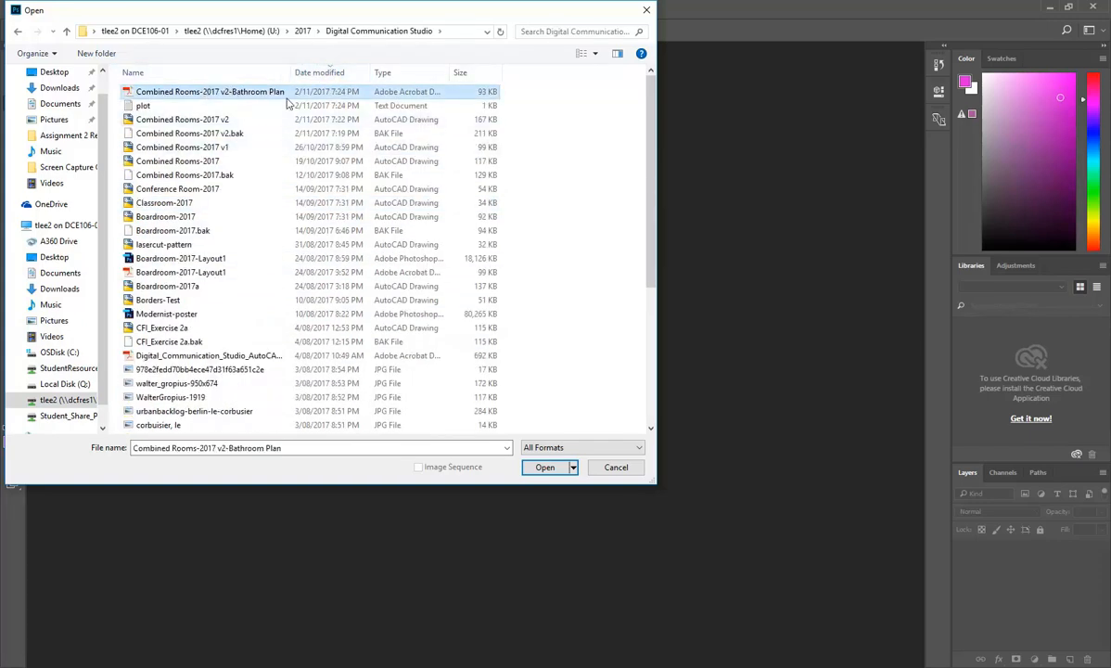
pyautogui.doubleClick(174, 96)
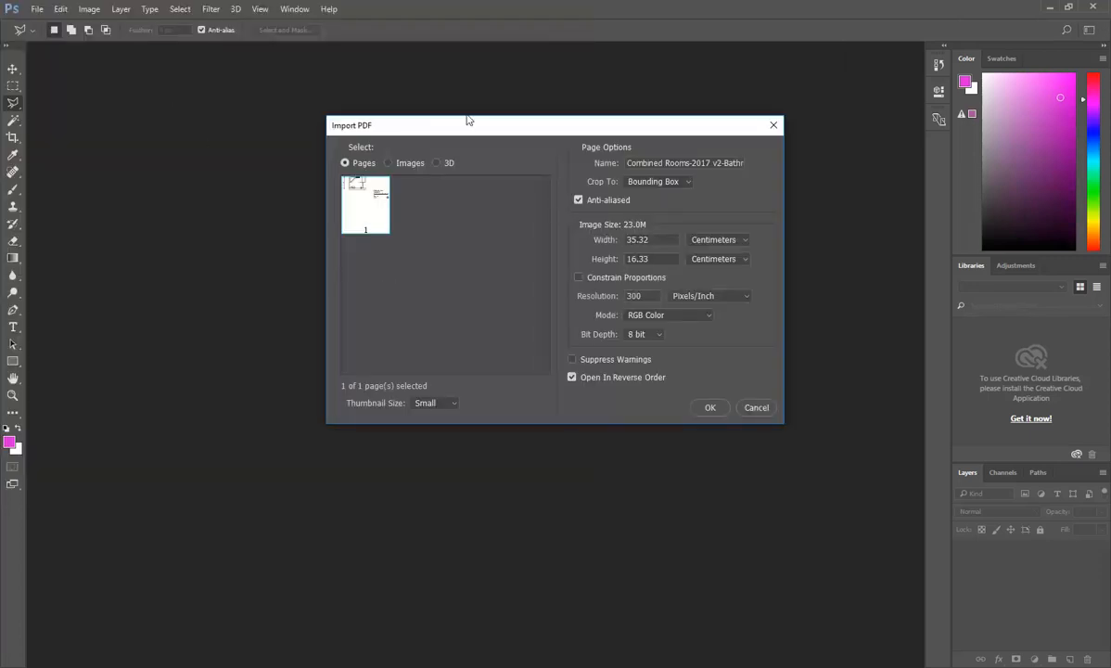
# Import the PDF page cropped to its bounding box at 300 pixels/inch, RGB Color and 8 bit.
pyautogui.moveTo(418, 114); pyautogui.dragTo(384, 113)
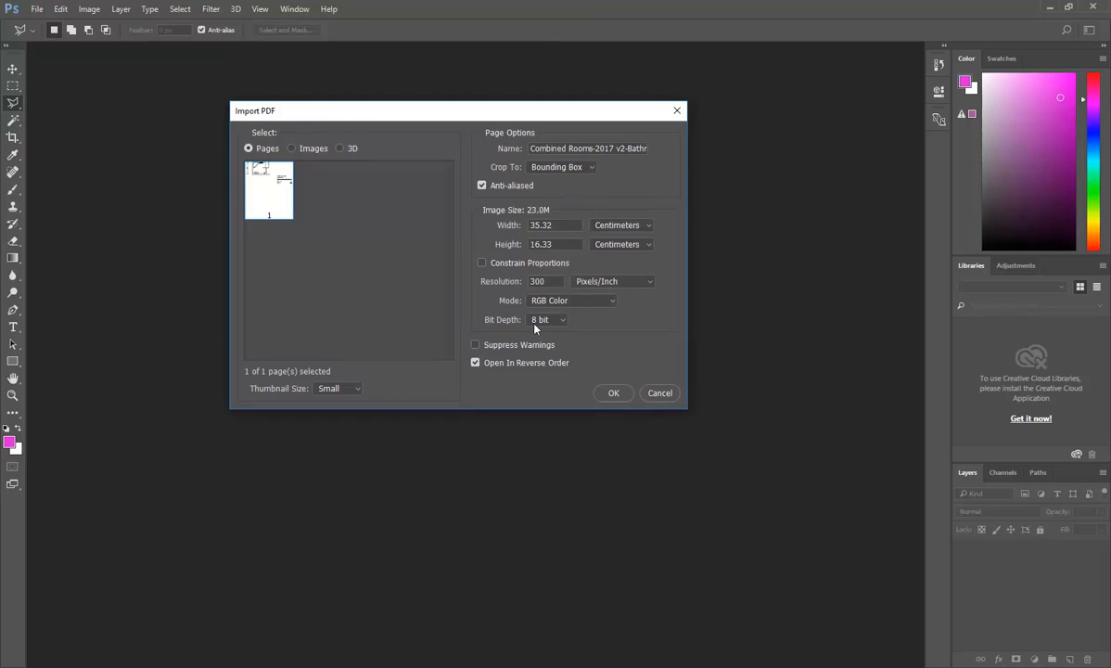
pyautogui.click(612, 394)
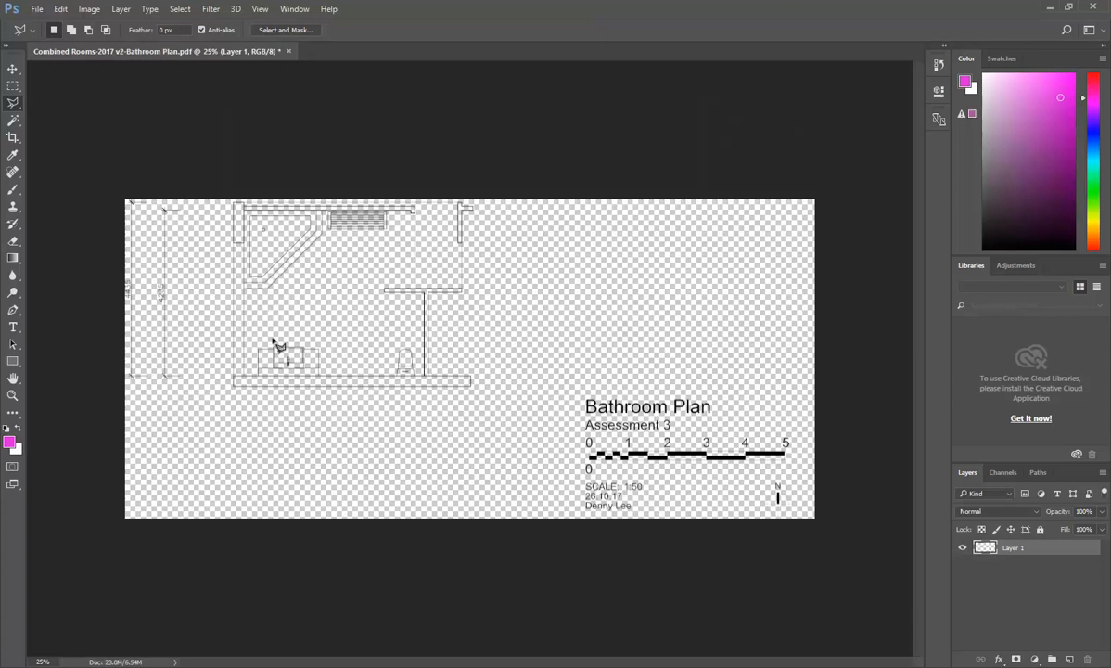
pyautogui.scroll(7, 296, 253)
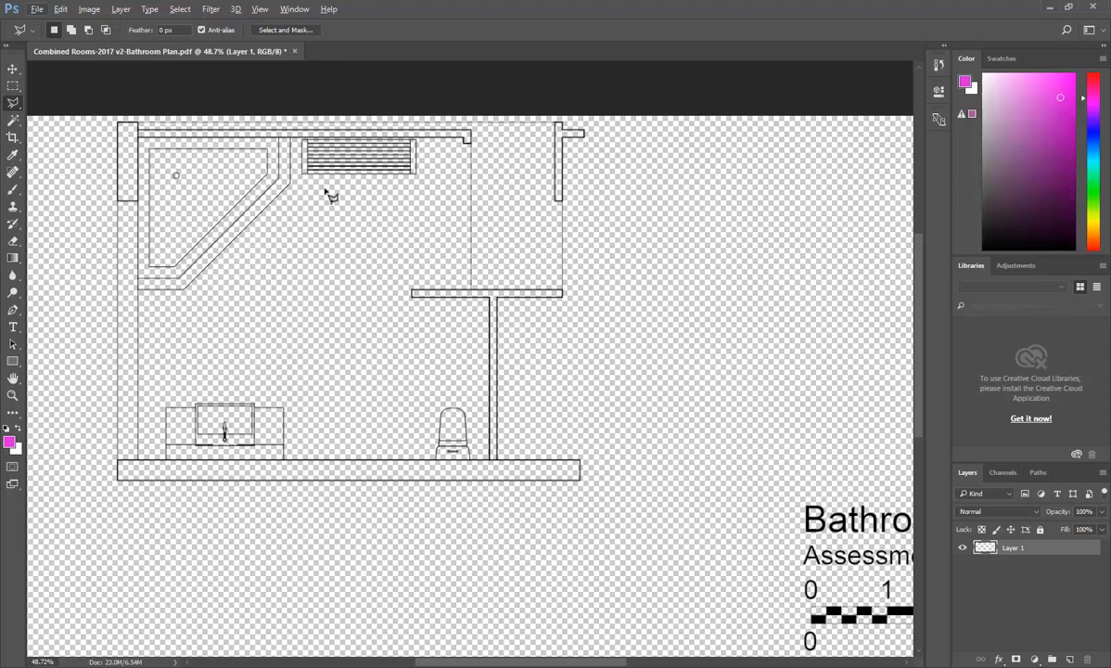
pyautogui.scroll(-5, 330, 195)
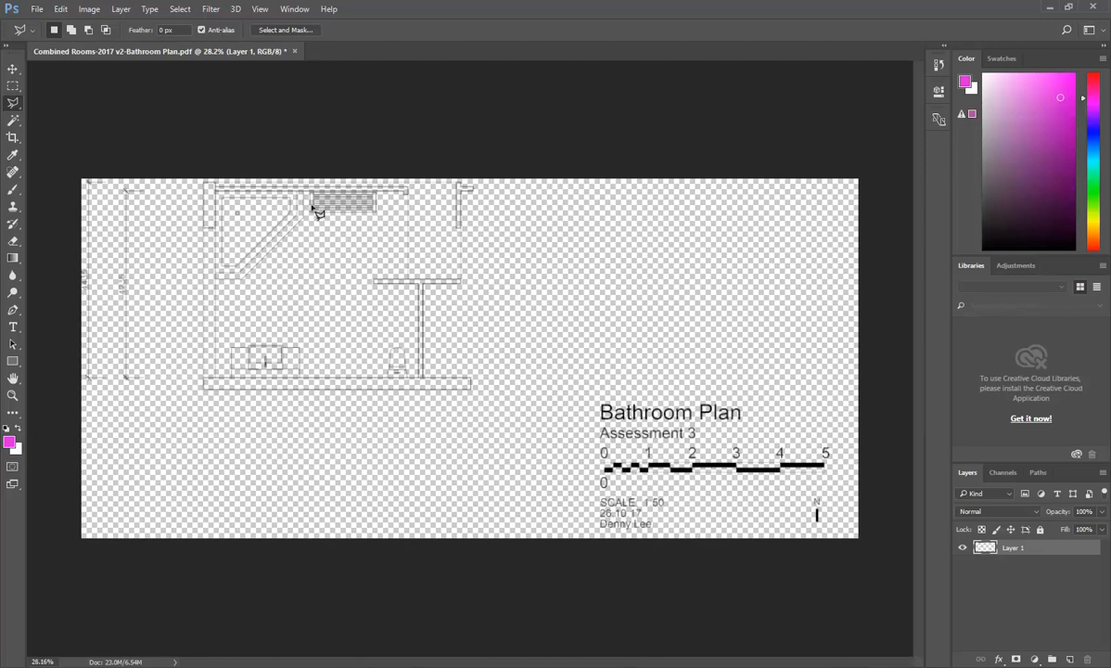
pyautogui.click(37, 9)
pyautogui.click(37, 9)
pyautogui.hotkey('ctrl', 'alt', 'shift', 'i')
pyautogui.click(733, 539)
# Save the document as Photoshop file Bathroom Plan AutoCAD in the Digital Communication Studio folder, with layers and maximized compatibility.
pyautogui.click(38, 10)
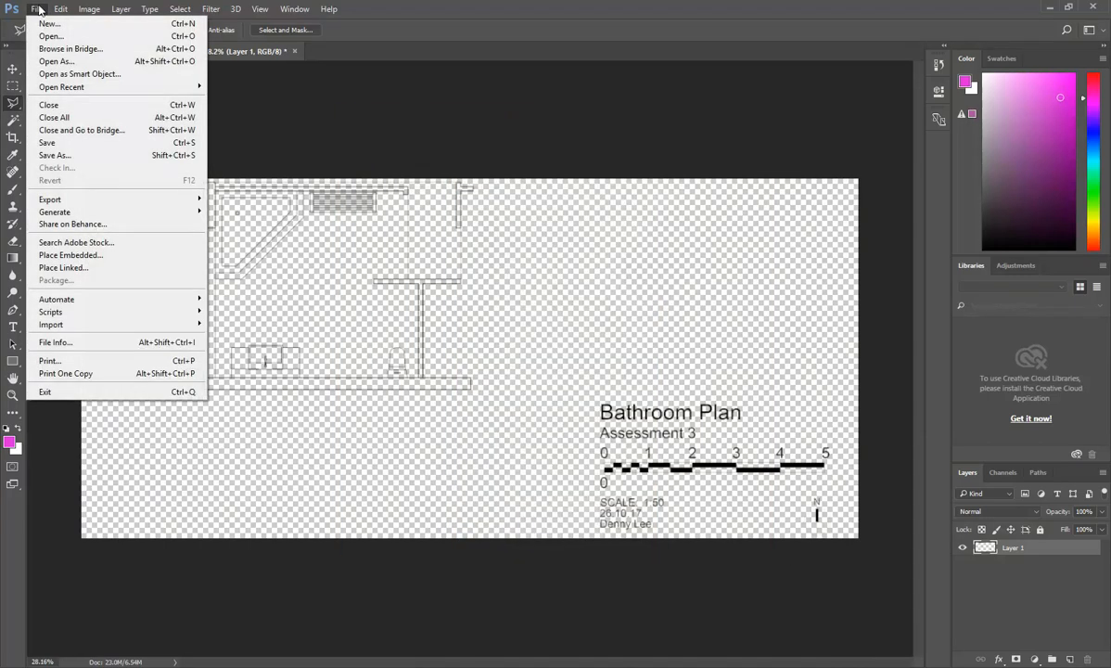
pyautogui.click(51, 156)
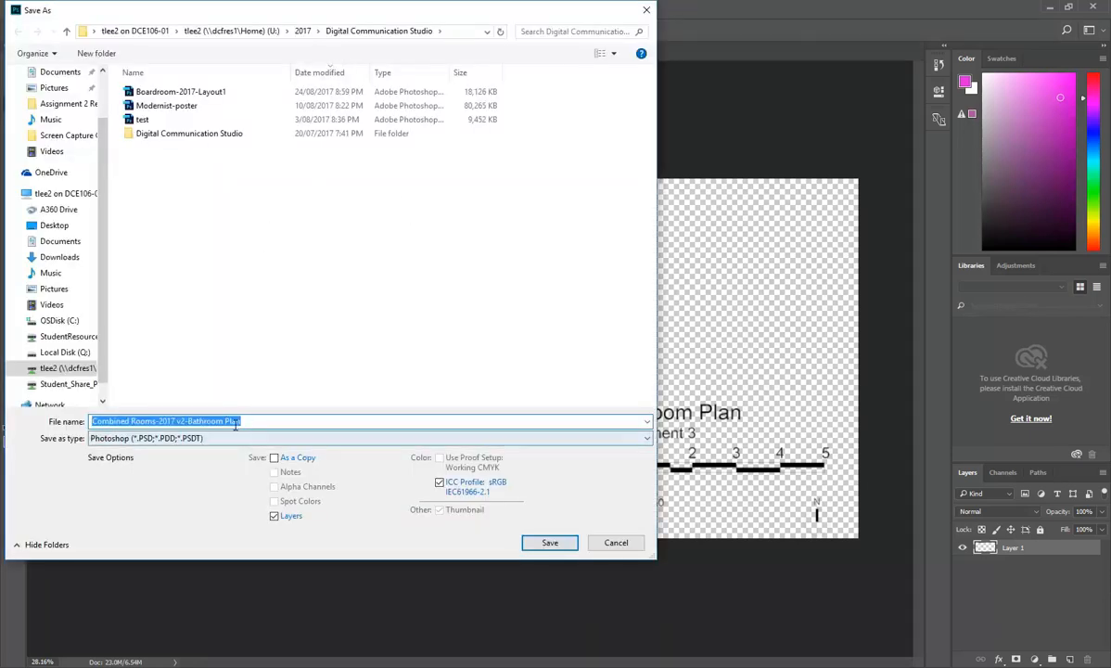
pyautogui.moveTo(185, 421); pyautogui.dragTo(90, 421)
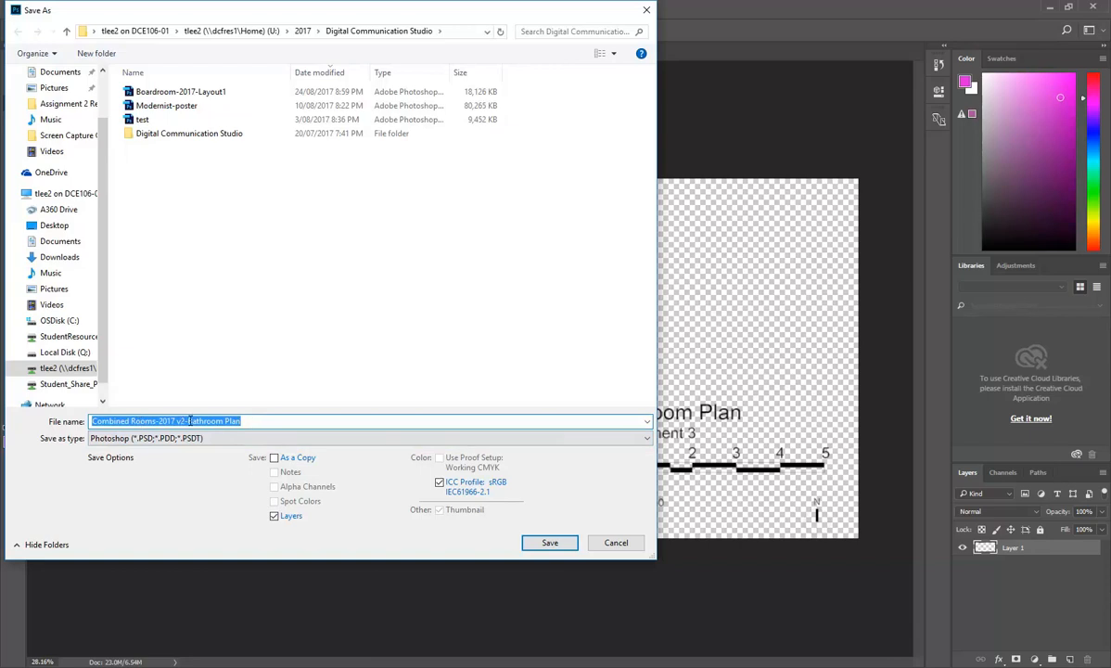
pyautogui.press('BackSpace')
pyautogui.click(162, 421)
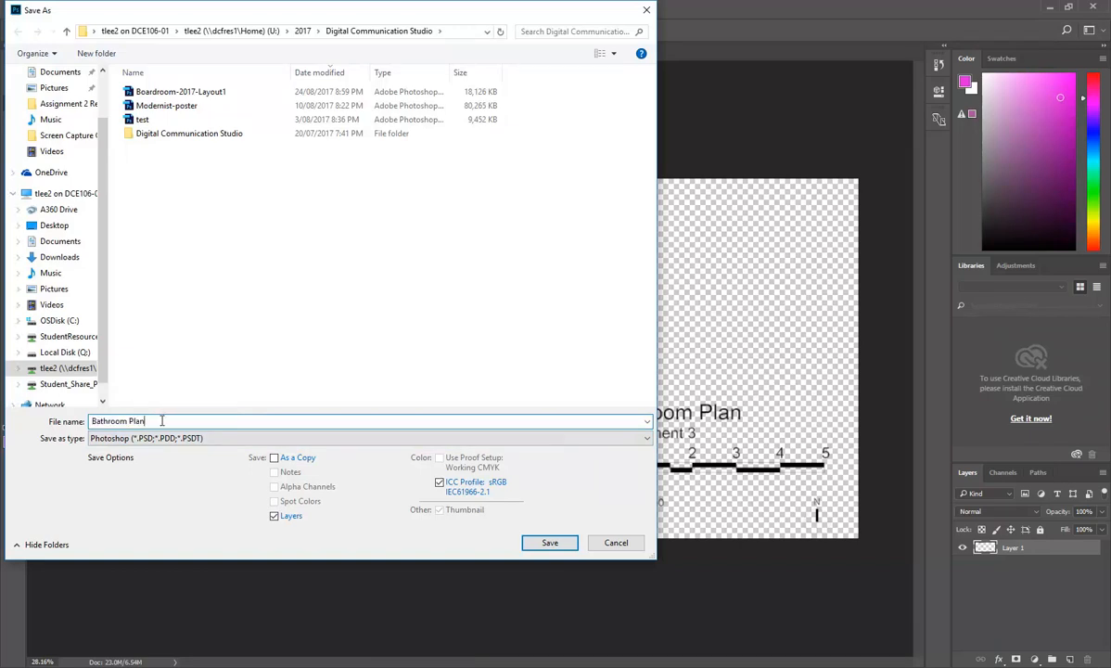
pyautogui.write('AutoCAD')
pyautogui.click(547, 544)
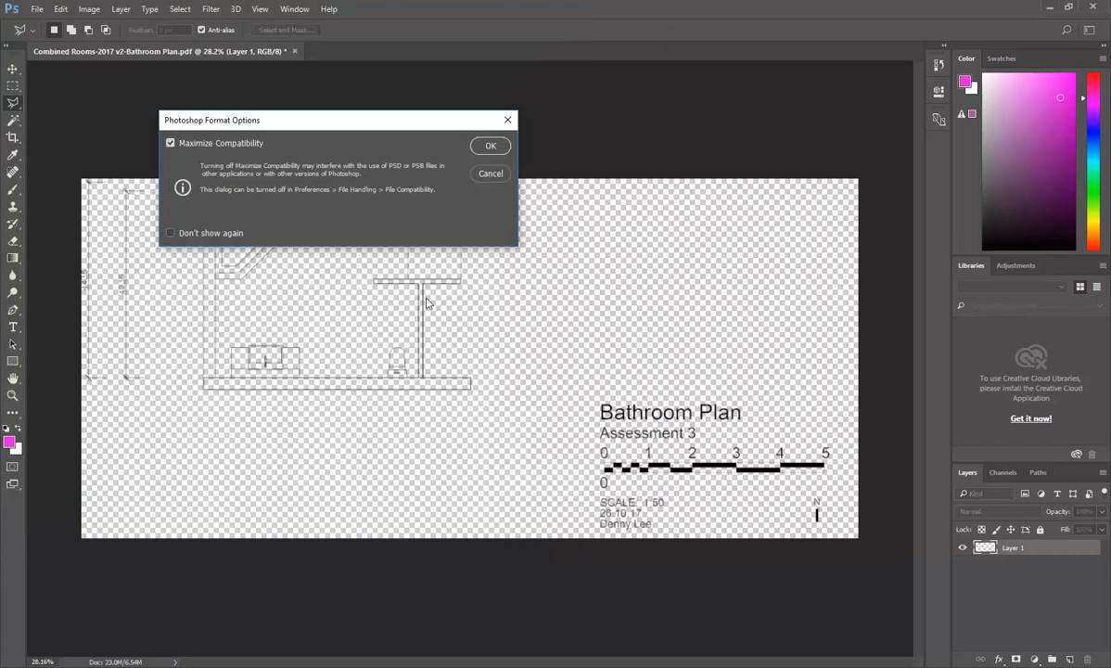
pyautogui.click(491, 147)
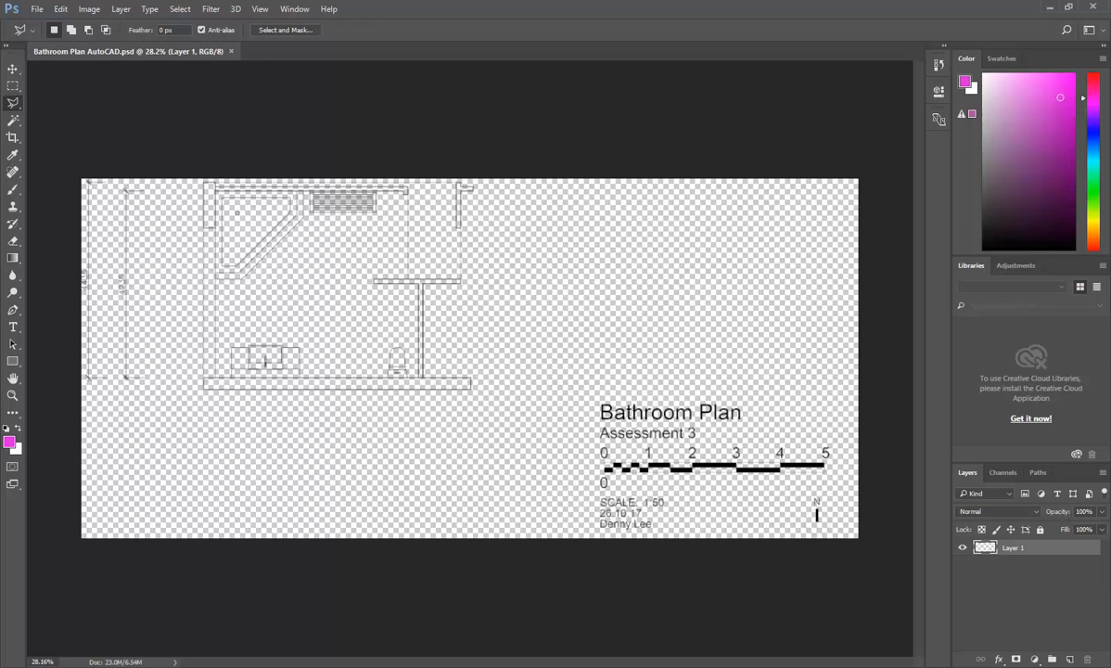
pyautogui.click(158, 580)
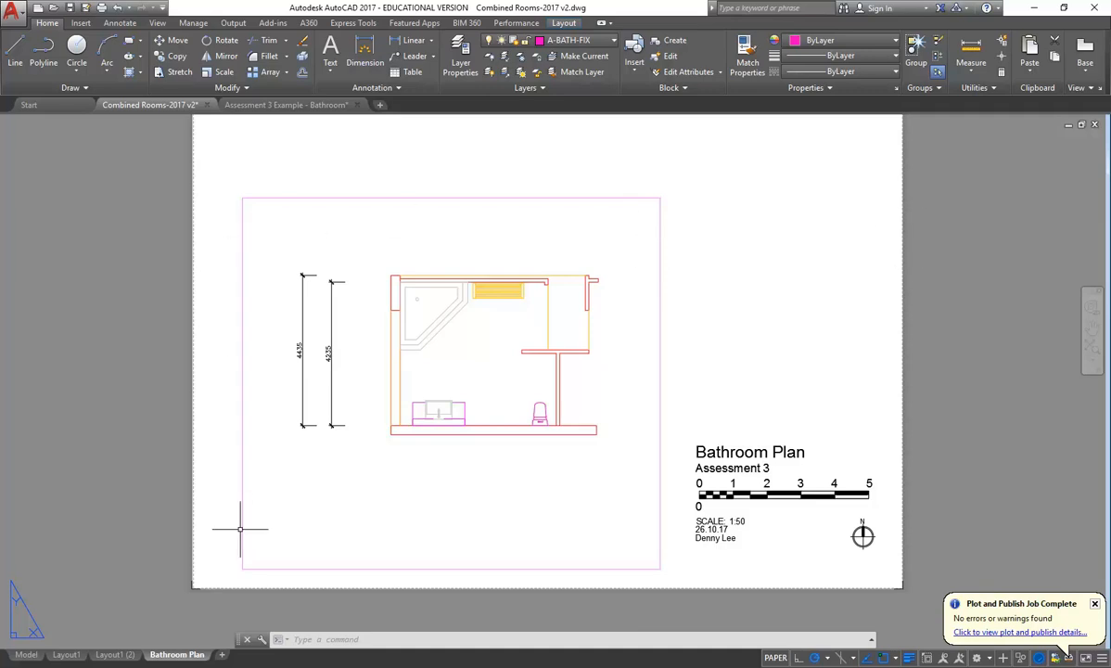
pyautogui.click(1035, 8)
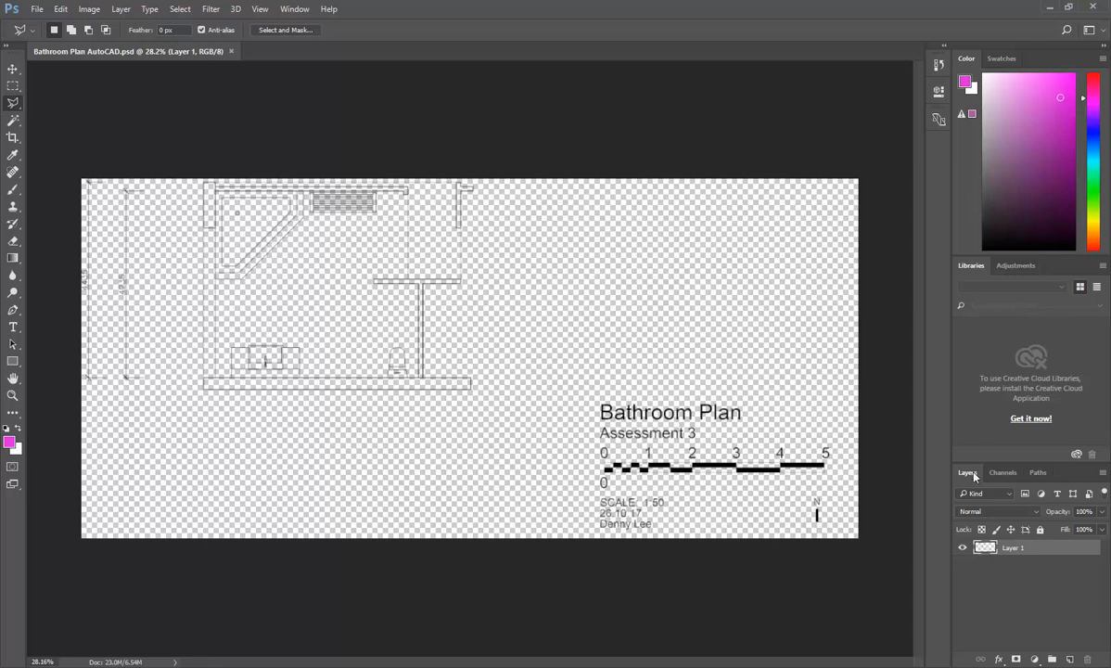
pyautogui.click(295, 9)
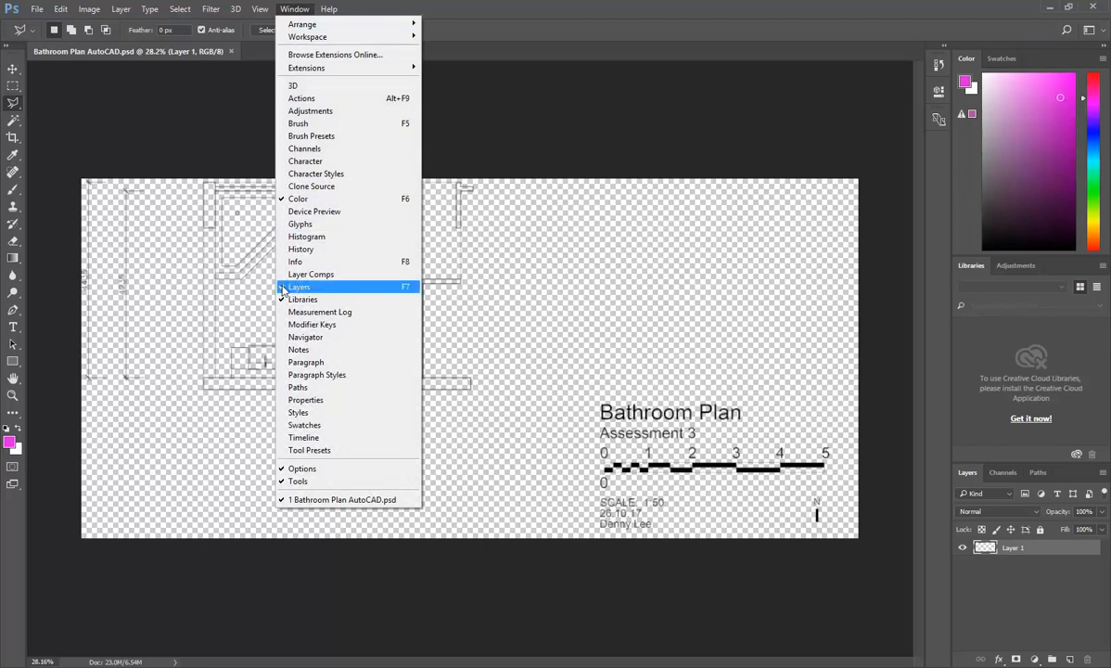
pyautogui.click(295, 9)
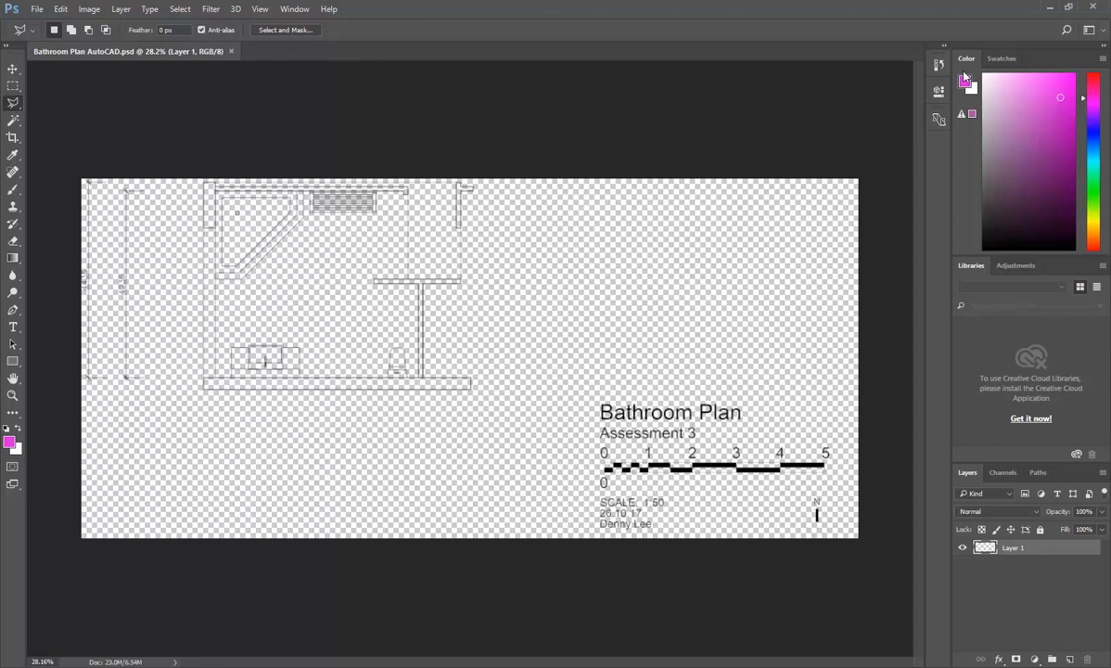
pyautogui.doubleClick(1000, 8)
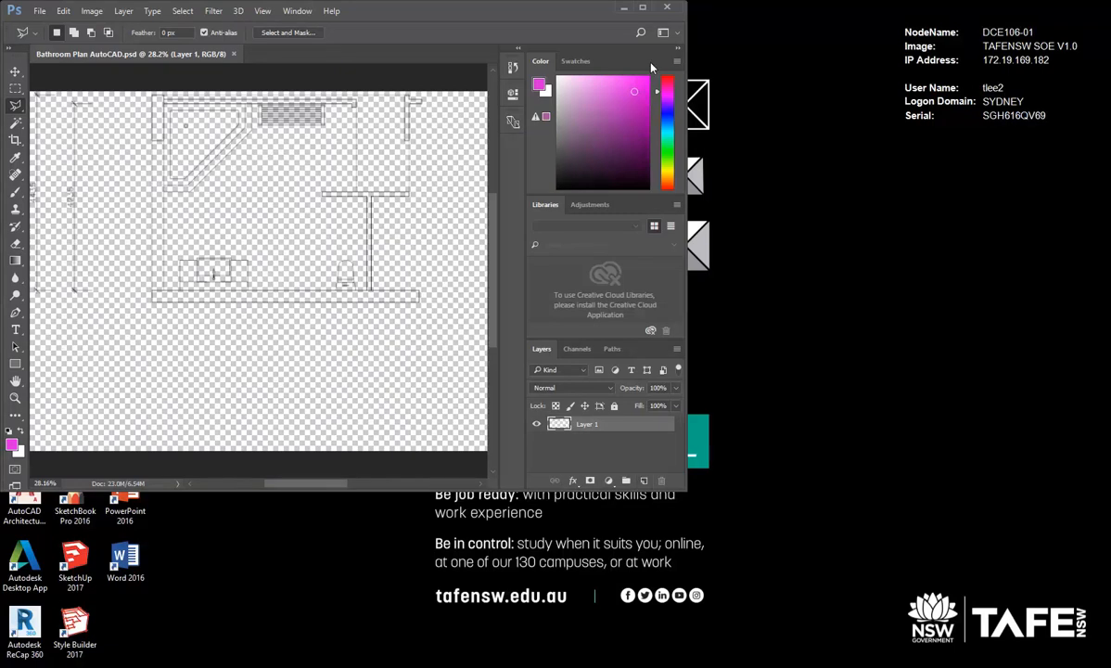
pyautogui.doubleClick(605, 11)
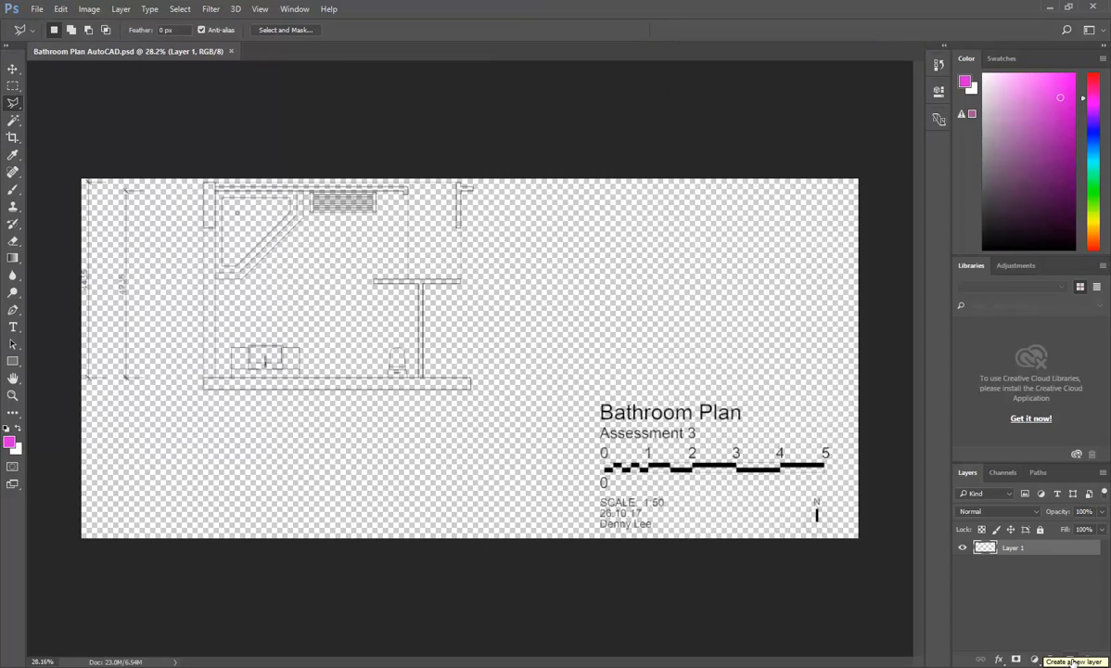
# Add a new layer to the document and name it Floor Render.
pyautogui.click(1069, 7)
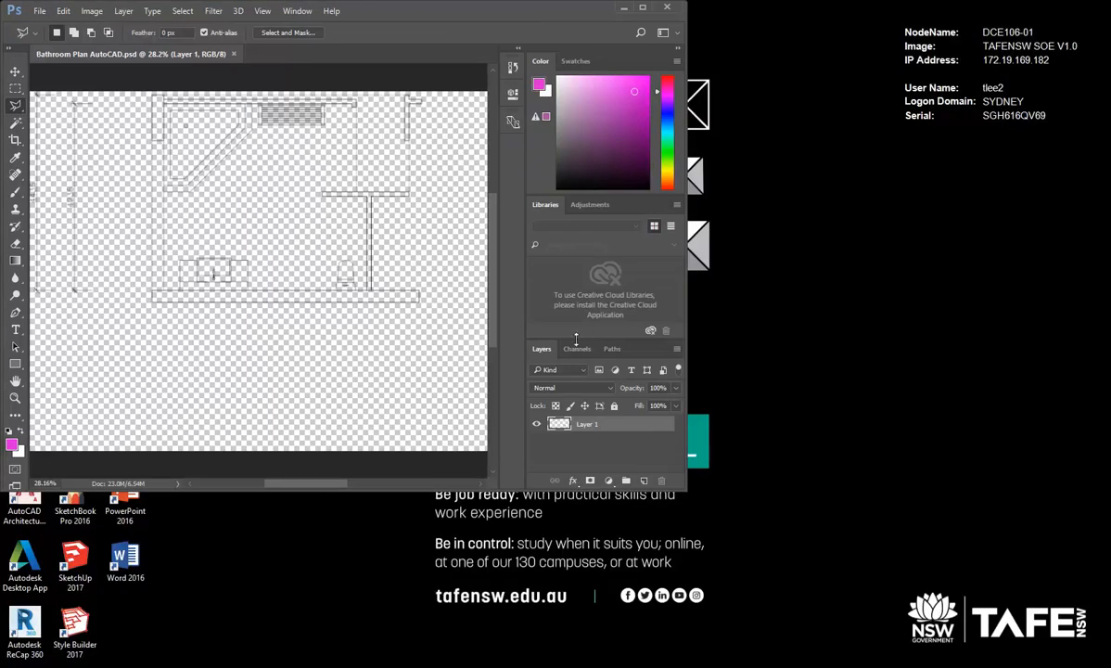
pyautogui.click(643, 482)
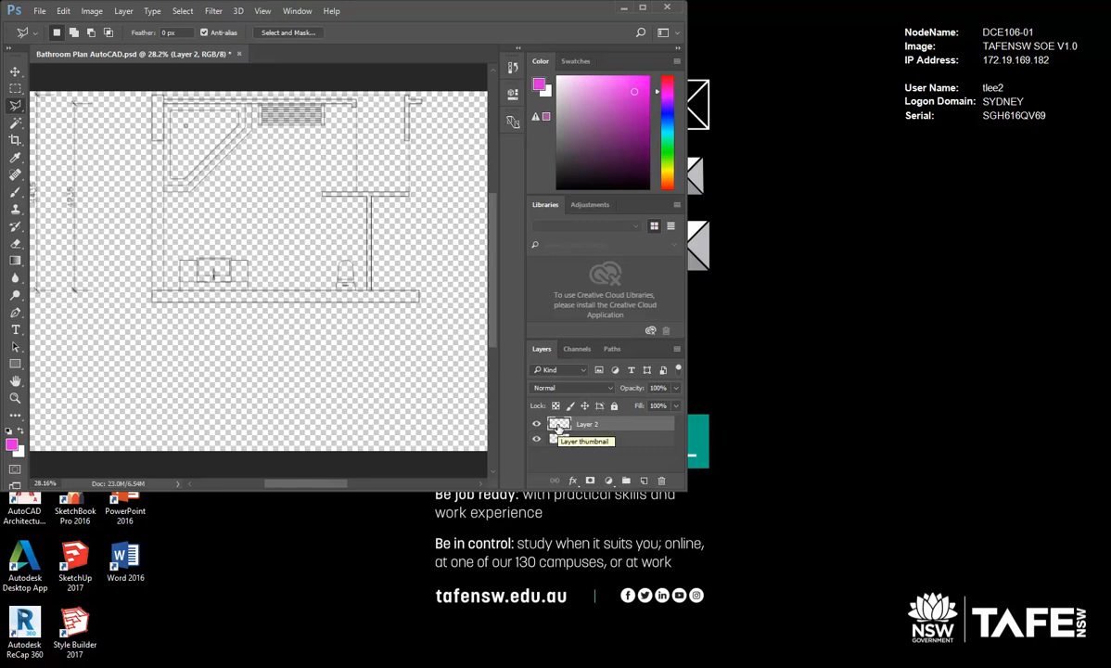
pyautogui.doubleClick(587, 425)
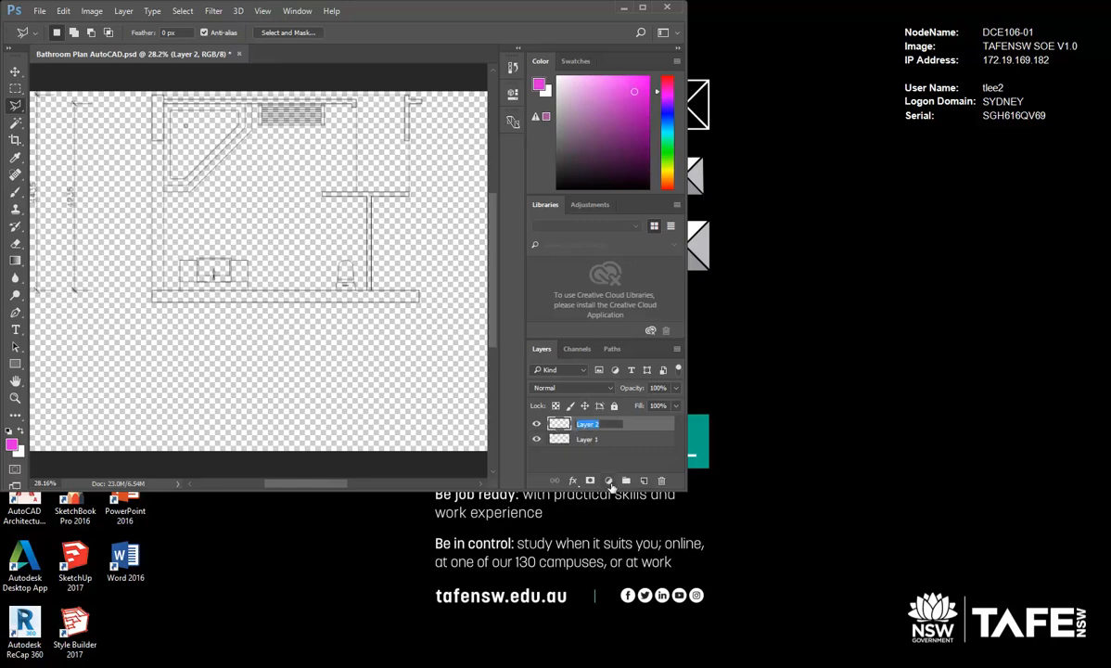
pyautogui.write('Floor Render')
pyautogui.press('Return')
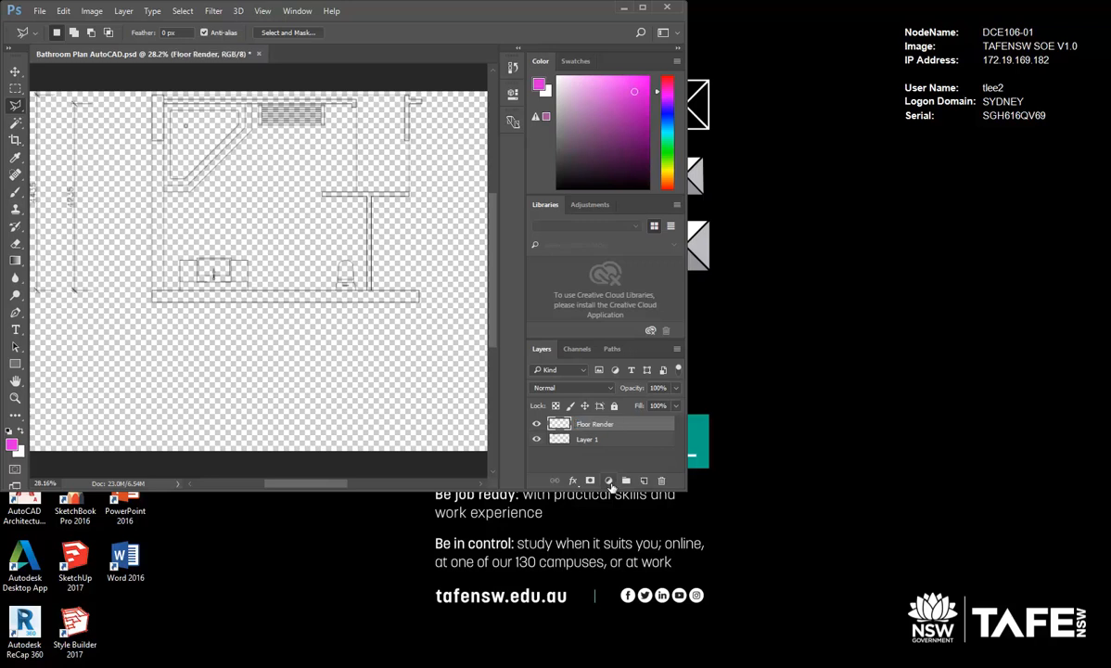
# Rename Layer 1, which holds the plan linework, as AutoCAD Lines.
pyautogui.click(562, 440)
pyautogui.doubleClick(588, 440)
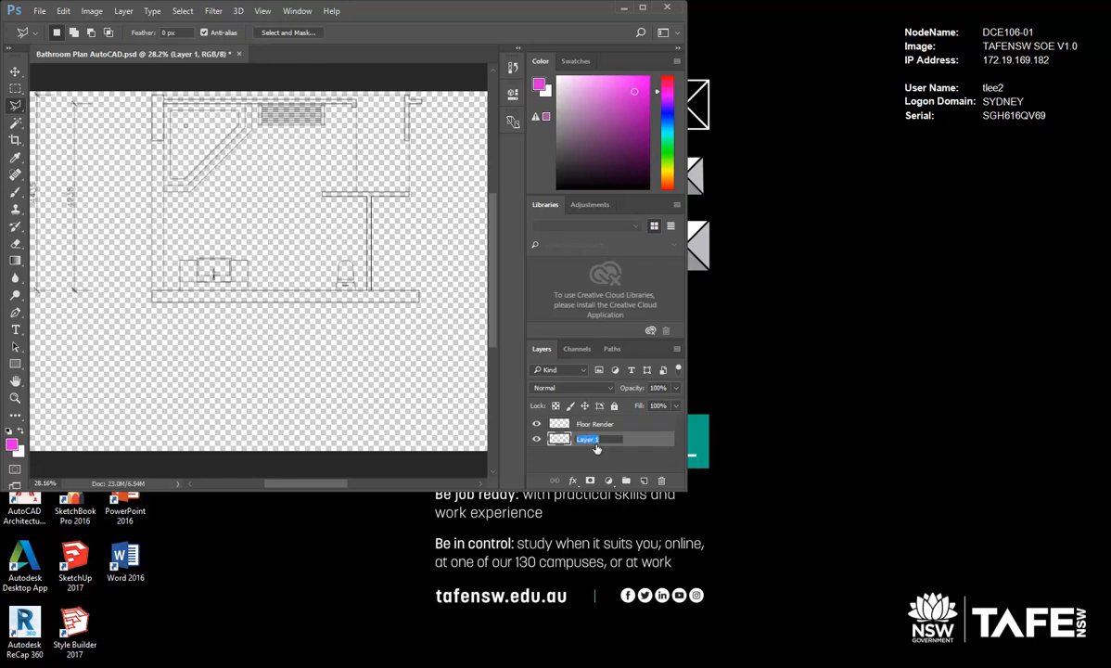
pyautogui.write('AutoCAD Lines')
pyautogui.press('Return')
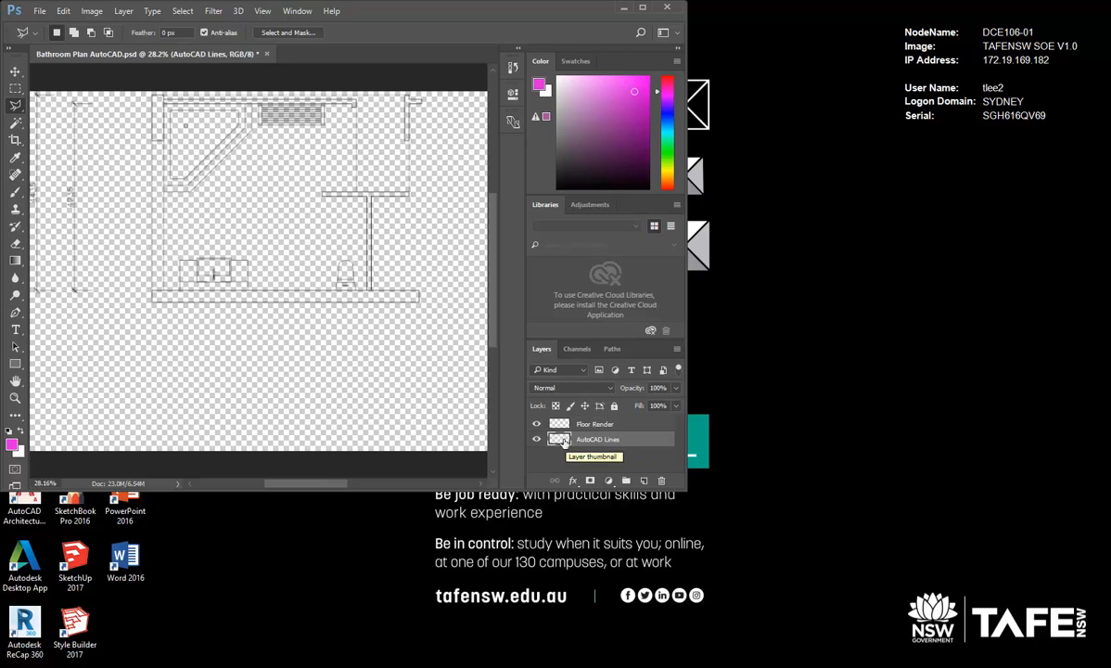
# Move the AutoCAD Lines layer above Floor Render, make Floor Render the active layer, and maximize the window.
pyautogui.moveTo(563, 441); pyautogui.dragTo(542, 419)
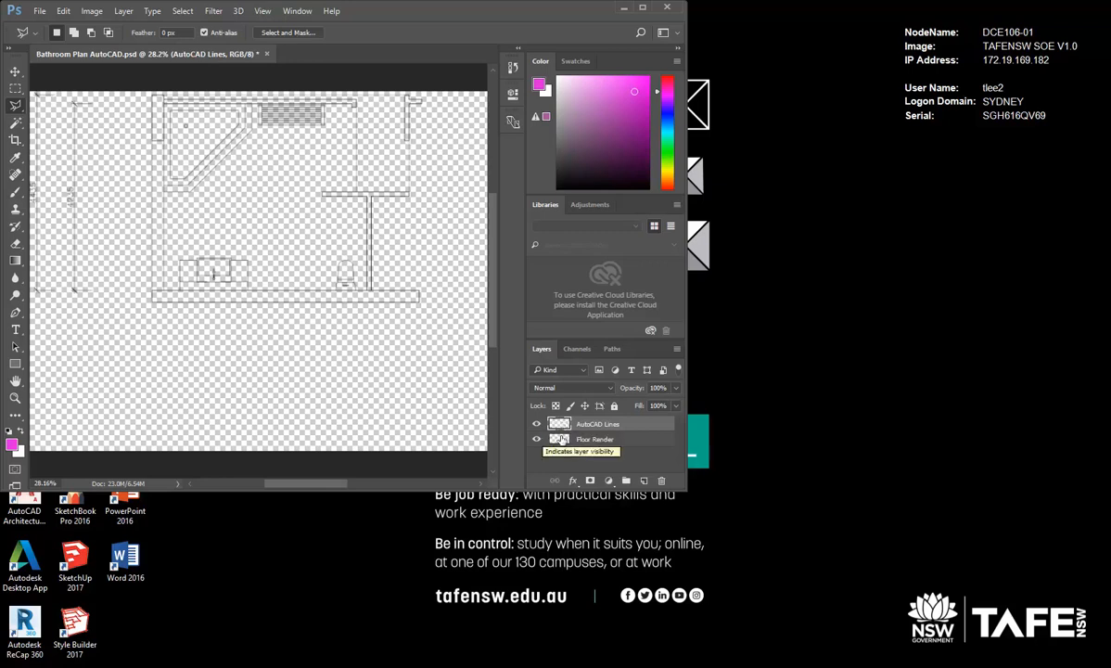
pyautogui.click(561, 442)
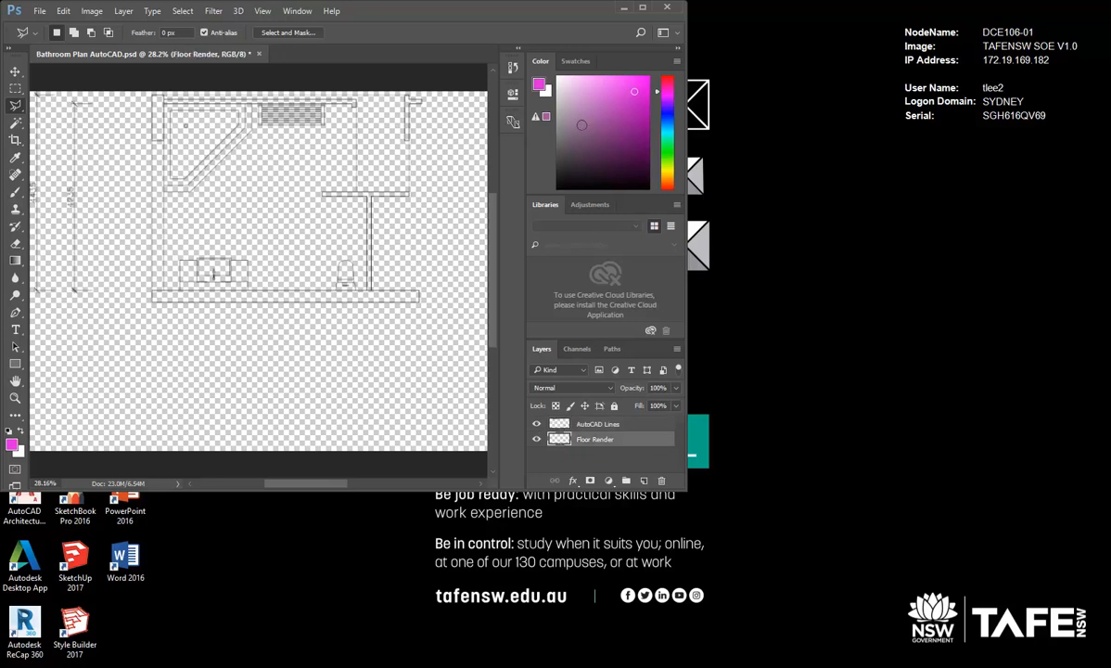
pyautogui.click(643, 7)
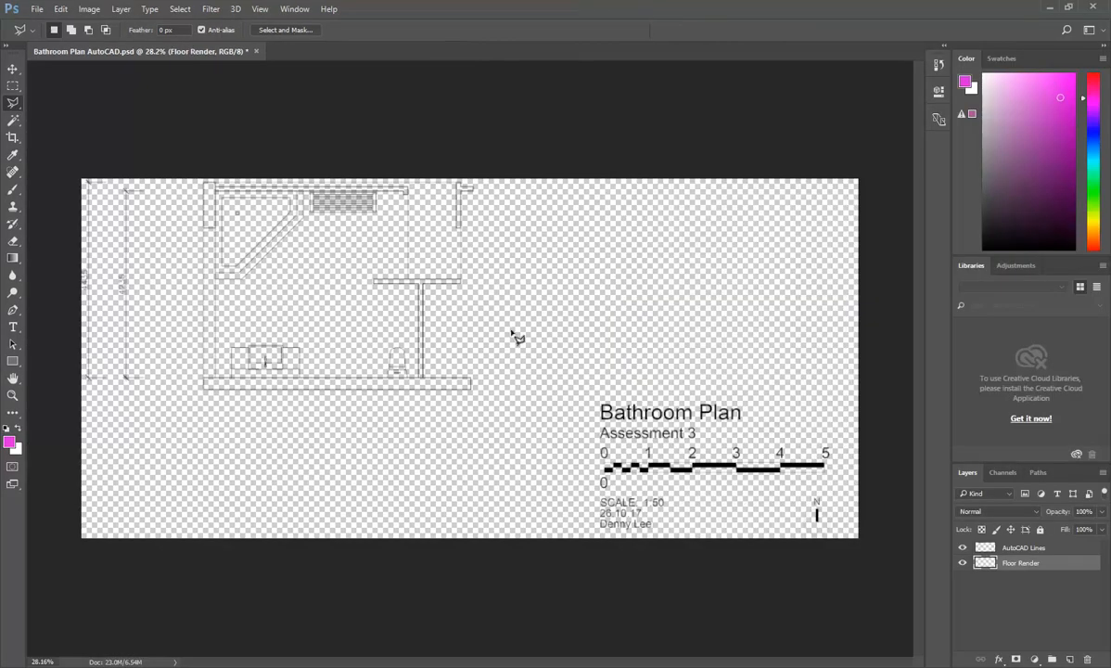
# Try a Rectangular Marquee selection over the floor recess at the plan's upper-right corner, then clear it.
pyautogui.scroll(4, 298, 216)
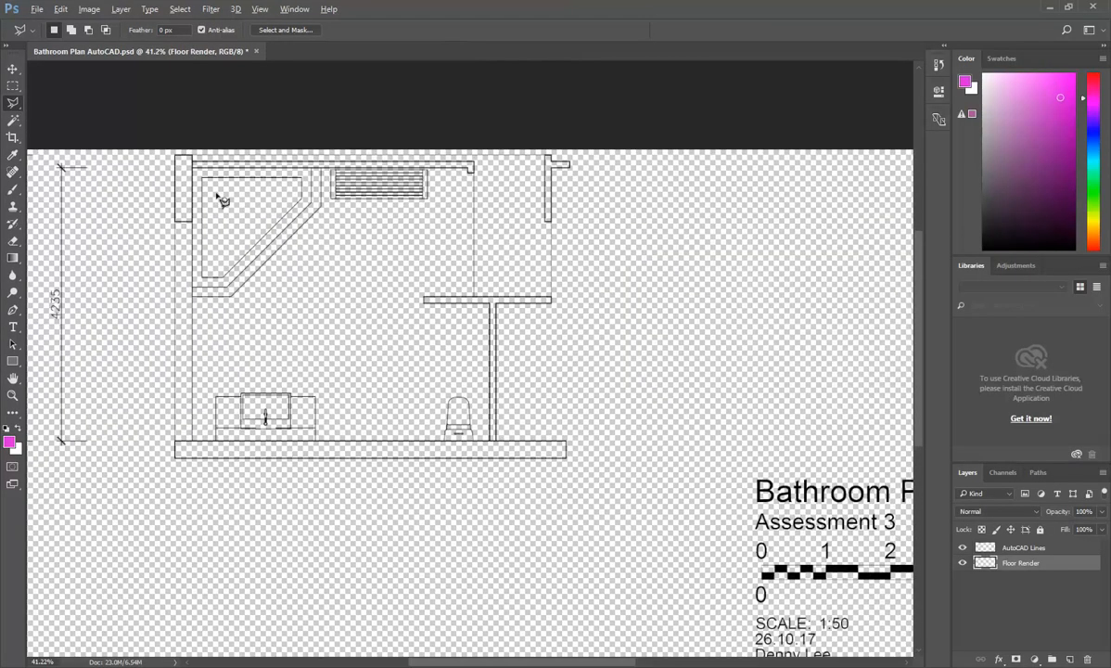
pyautogui.scroll(2, 338, 255)
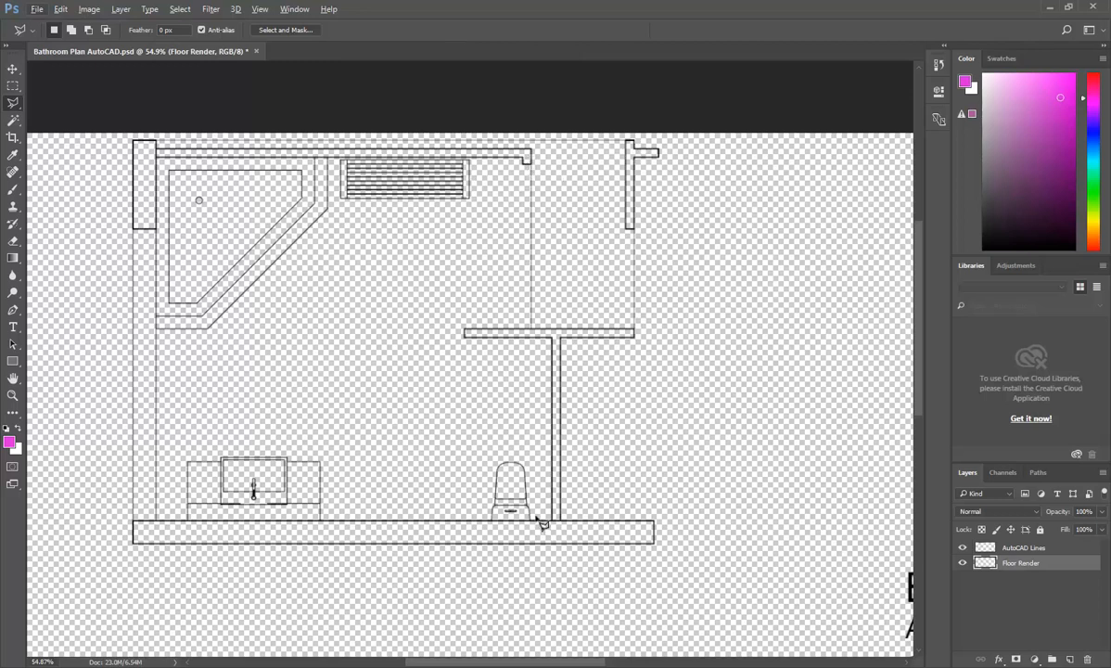
pyautogui.click(13, 85)
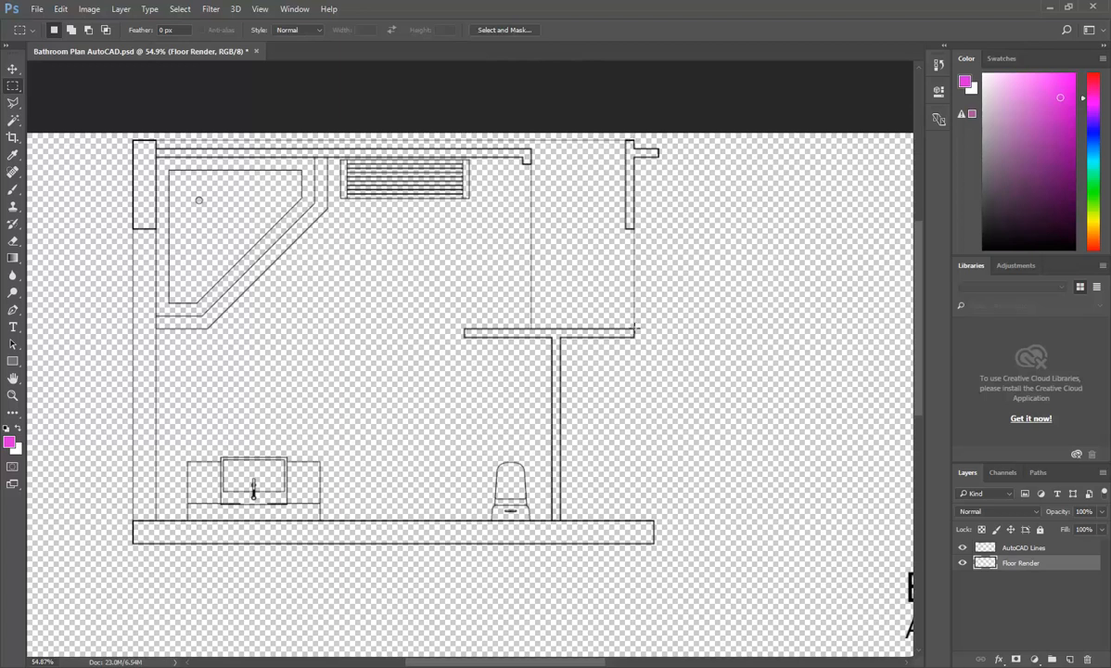
pyautogui.moveTo(636, 328); pyautogui.dragTo(557, 181)
pyautogui.click(508, 260)
pyautogui.scroll(1, 591, 187)
pyautogui.scroll(4, 590, 187)
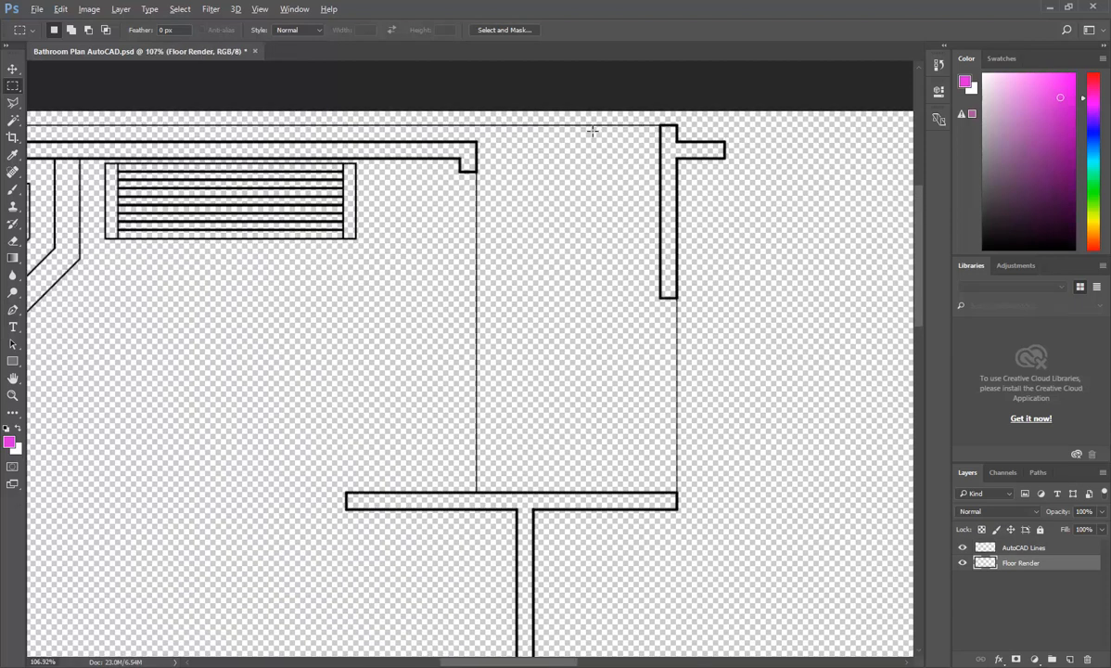
pyautogui.scroll(-2, 592, 142)
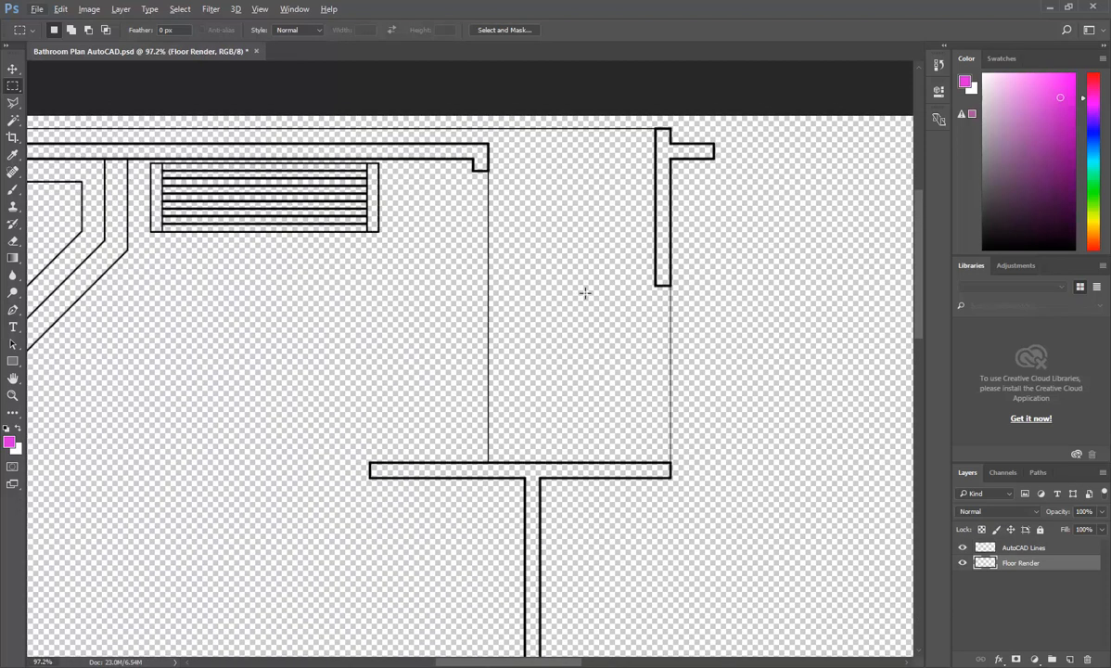
pyautogui.hotkey('ctrl', '+')
pyautogui.hotkey('ctrl', '-')
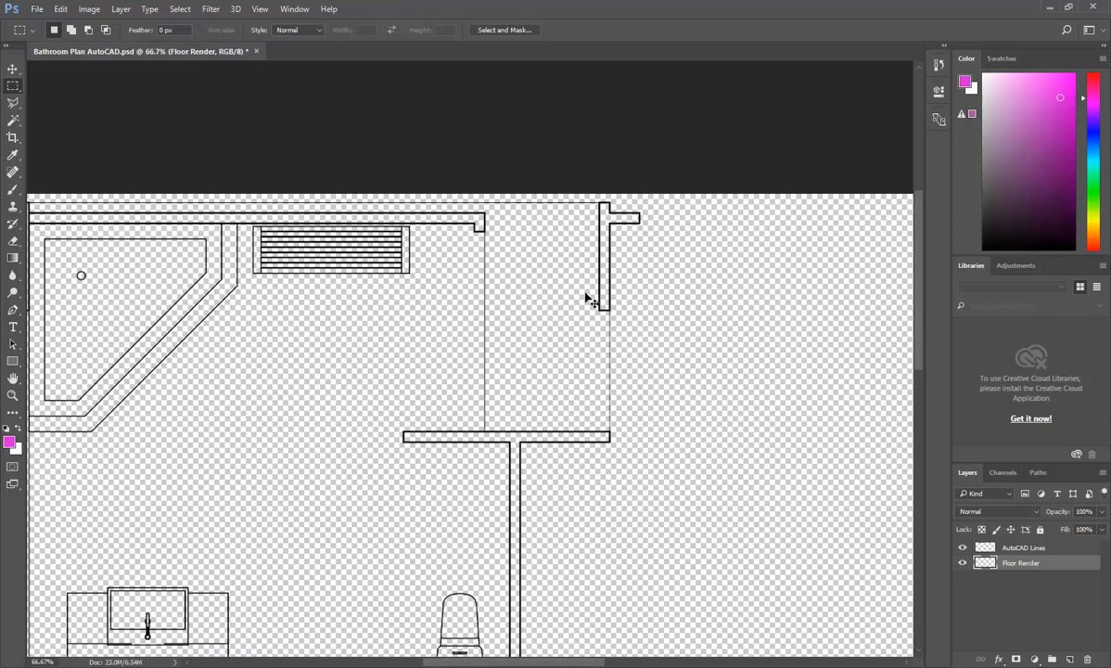
pyautogui.hotkey('ctrl', '+')
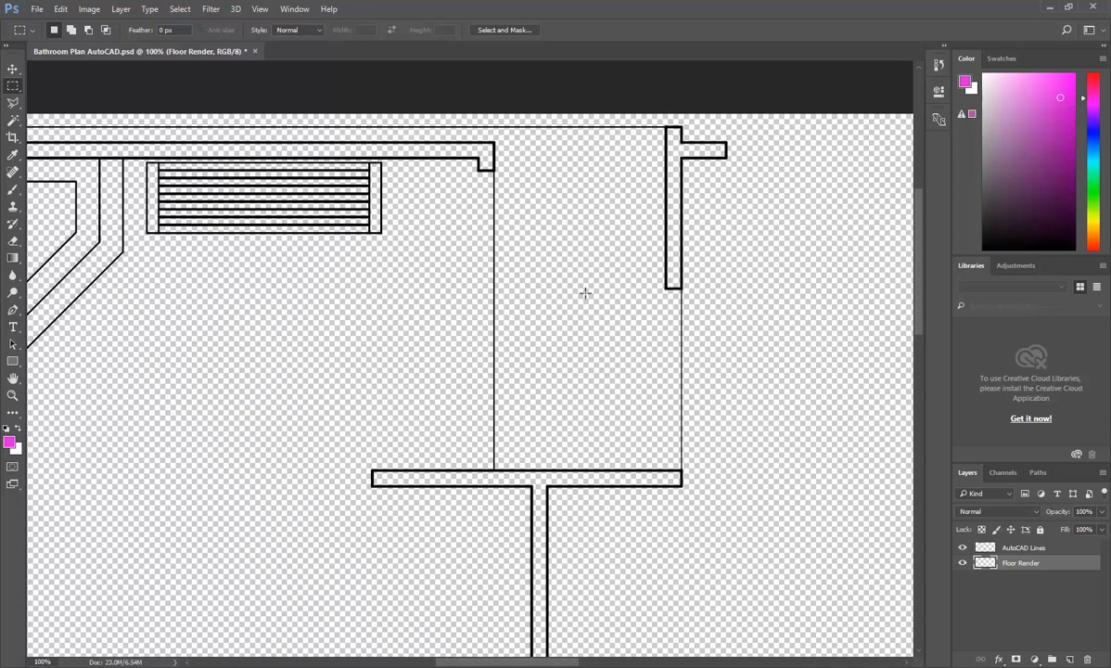
pyautogui.hotkey('ctrl', '-')
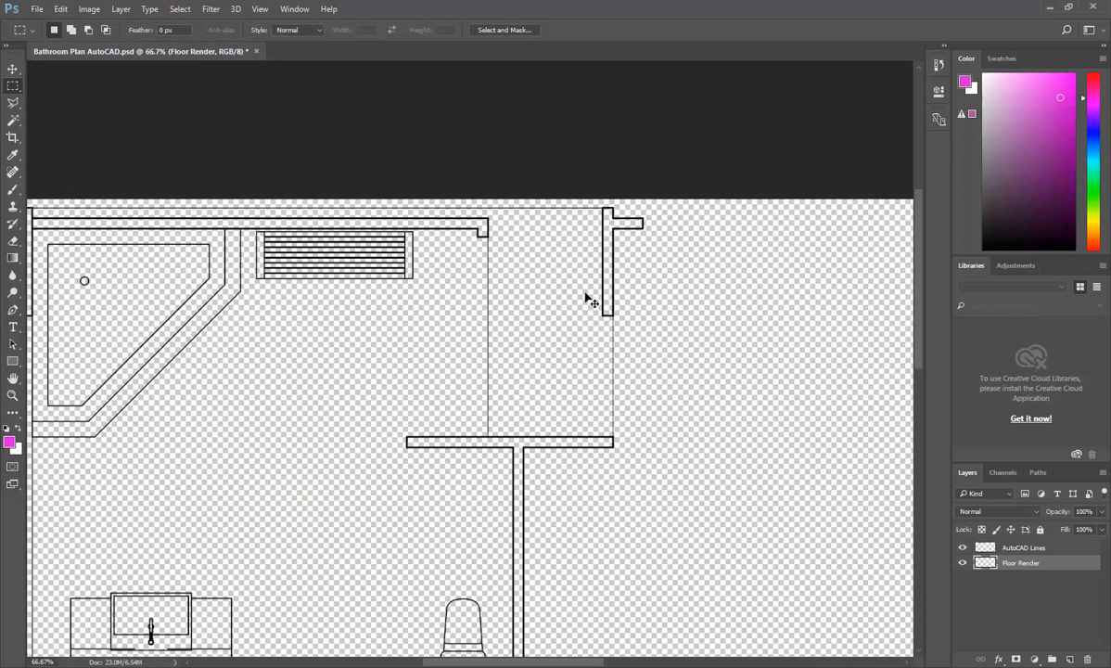
pyautogui.hotkey('ctrl', '+')
pyautogui.hotkey('ctrl', '-')
pyautogui.hotkey('ctrl', '+')
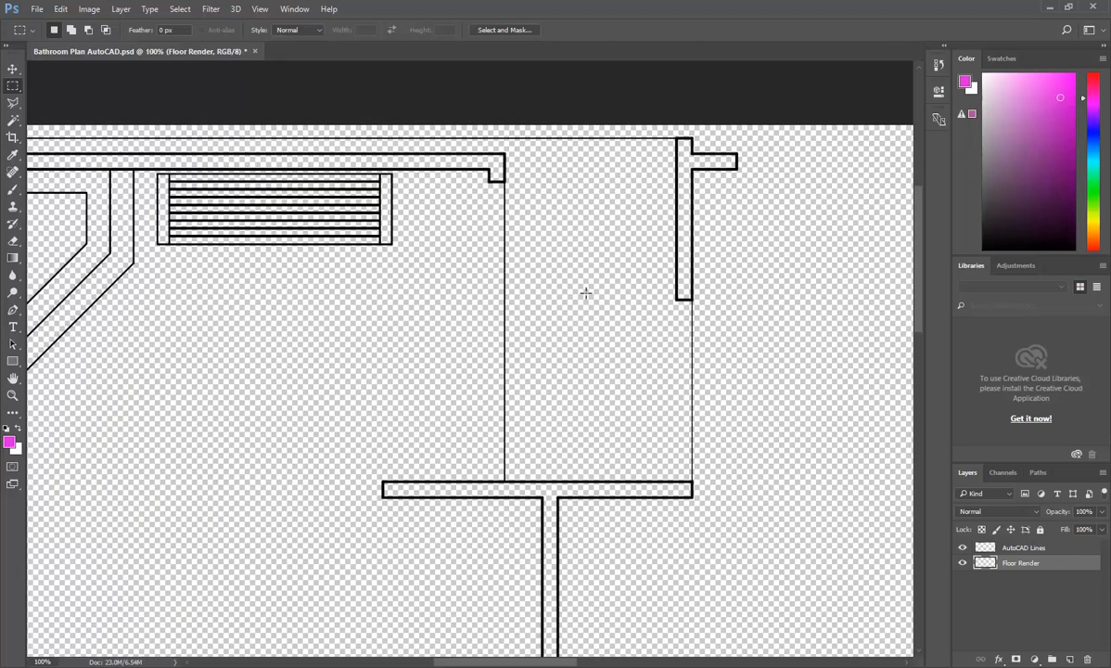
# Select the rectangular recess between the upper wall's end and the short right-hand wall, down to the T-shaped wall, with the Rectangular Marquee.
pyautogui.scroll(-3, 610, 234)
pyautogui.scroll(2, 611, 234)
pyautogui.scroll(2, 617, 239)
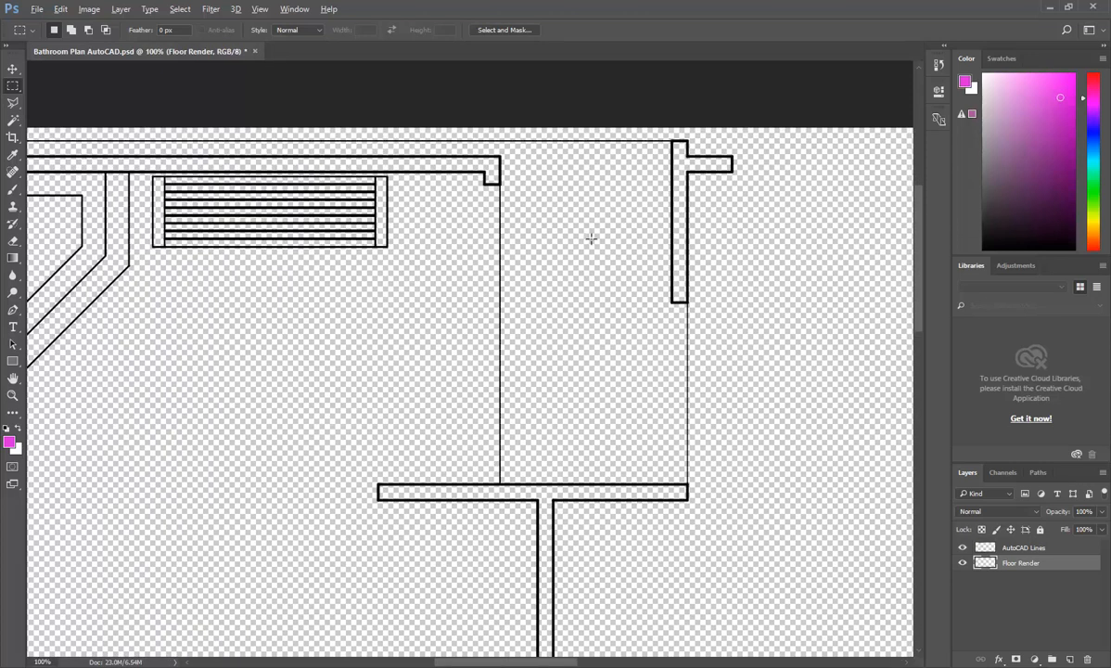
pyautogui.scroll(1, 612, 233)
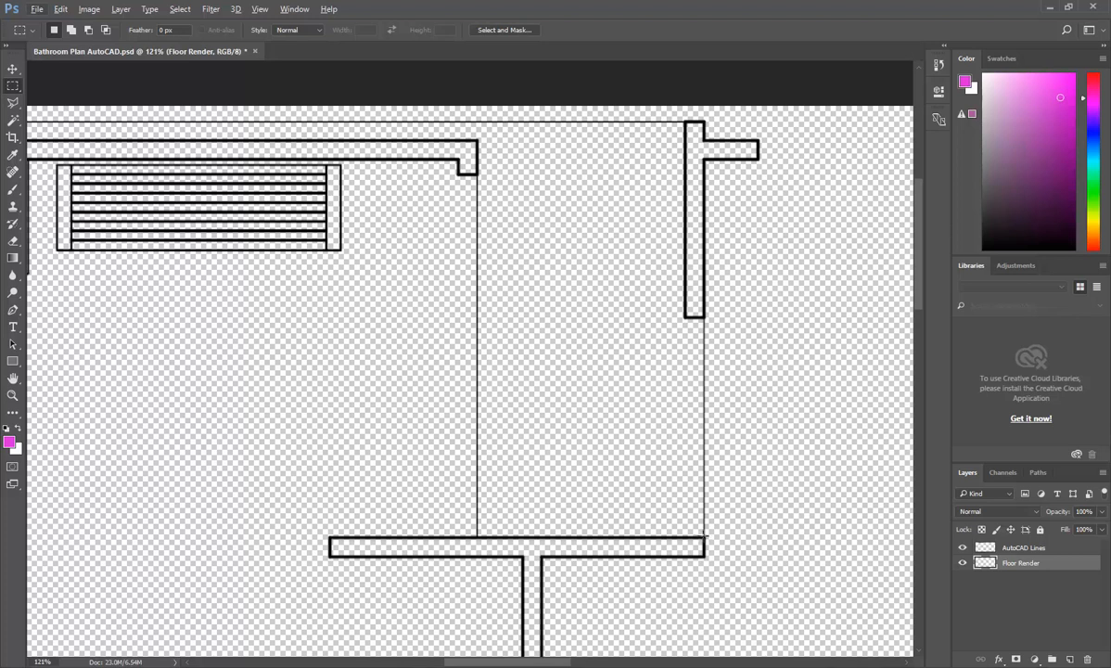
pyautogui.moveTo(704, 537); pyautogui.dragTo(480, 429)
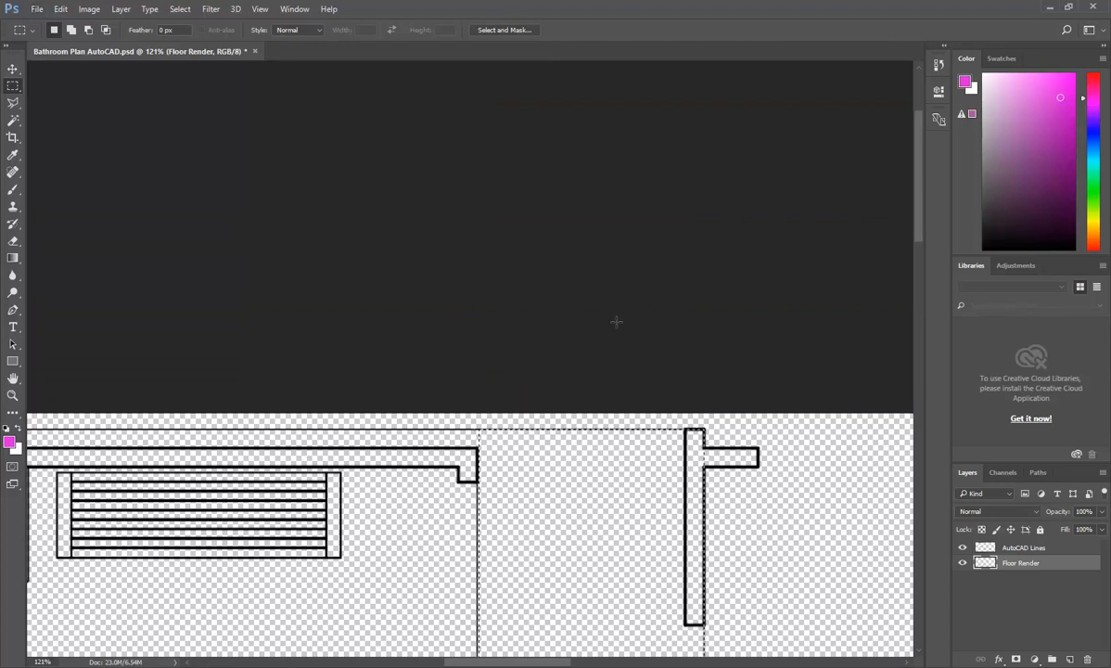
# Add the thin strip along the outer side of the upper wall to the selection, joining it to the recess rectangle.
pyautogui.scroll(-3, 527, 352)
pyautogui.scroll(-2, 527, 352)
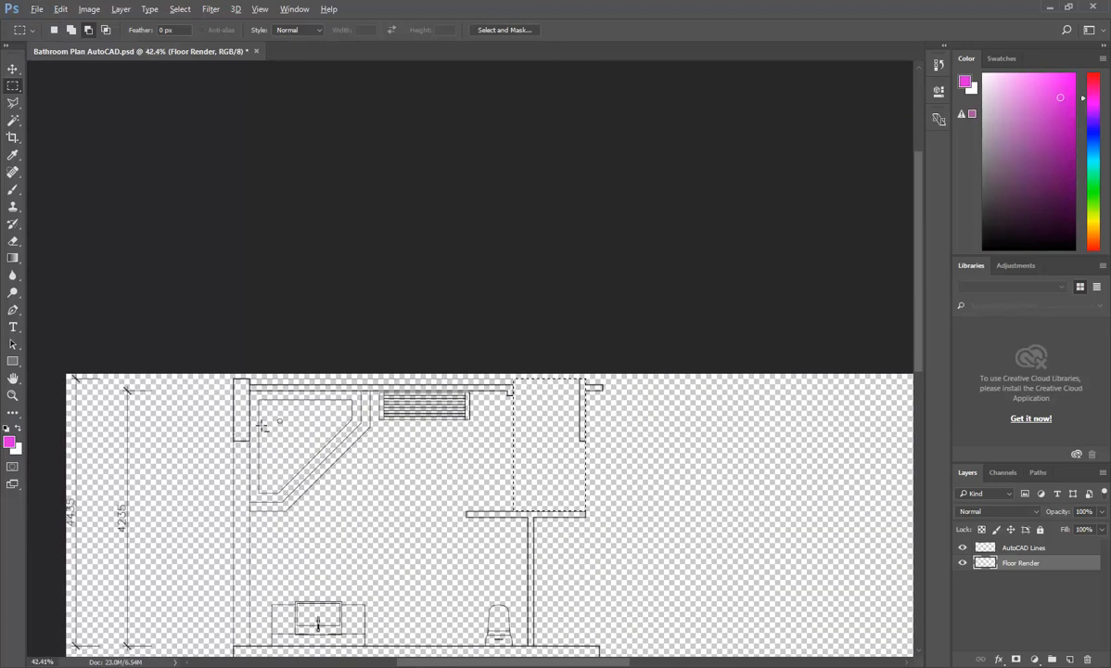
pyautogui.scroll(2, 397, 367)
pyautogui.scroll(2, 320, 352)
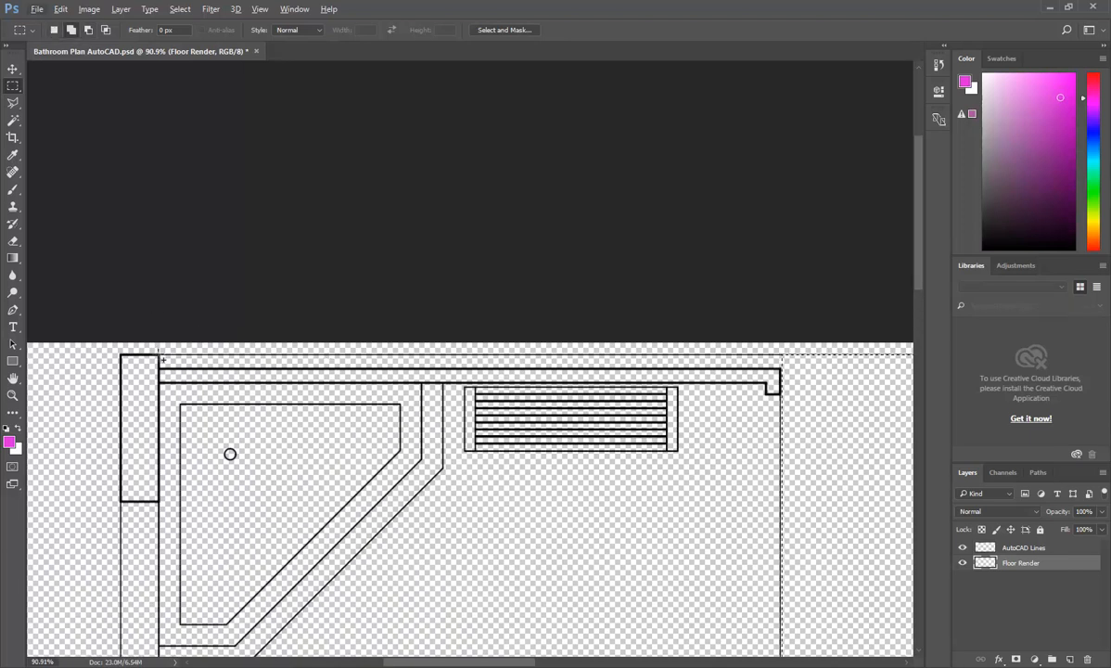
pyautogui.moveTo(164, 361); pyautogui.dragTo(358, 374)
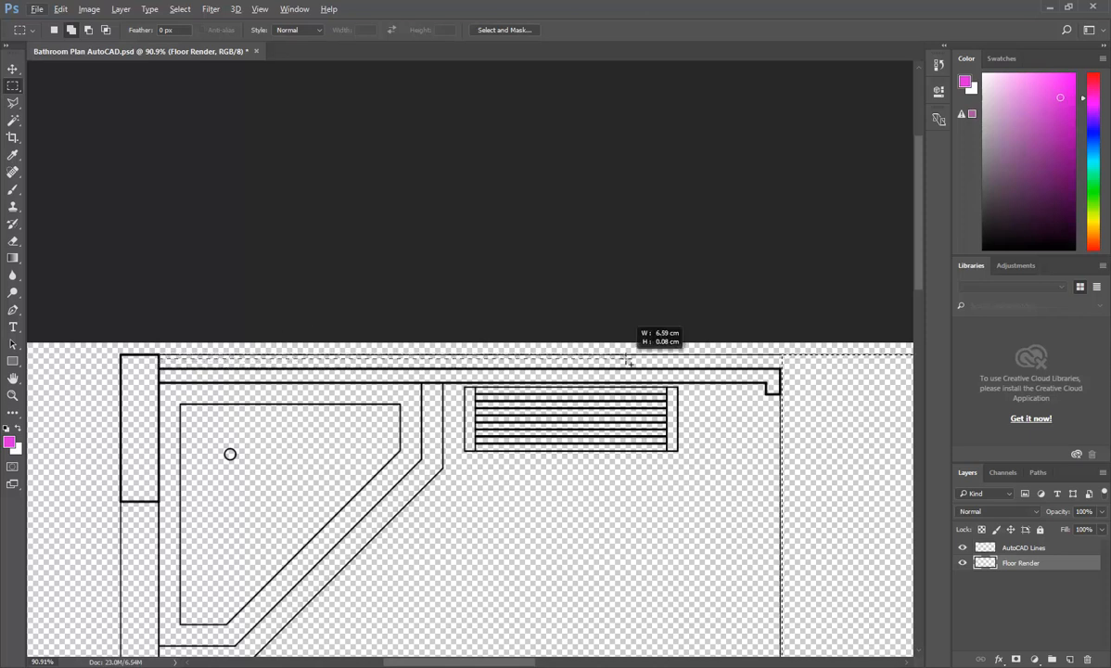
pyautogui.moveTo(743, 375); pyautogui.dragTo(155, 353)
pyautogui.moveTo(883, 369); pyautogui.dragTo(760, 378)
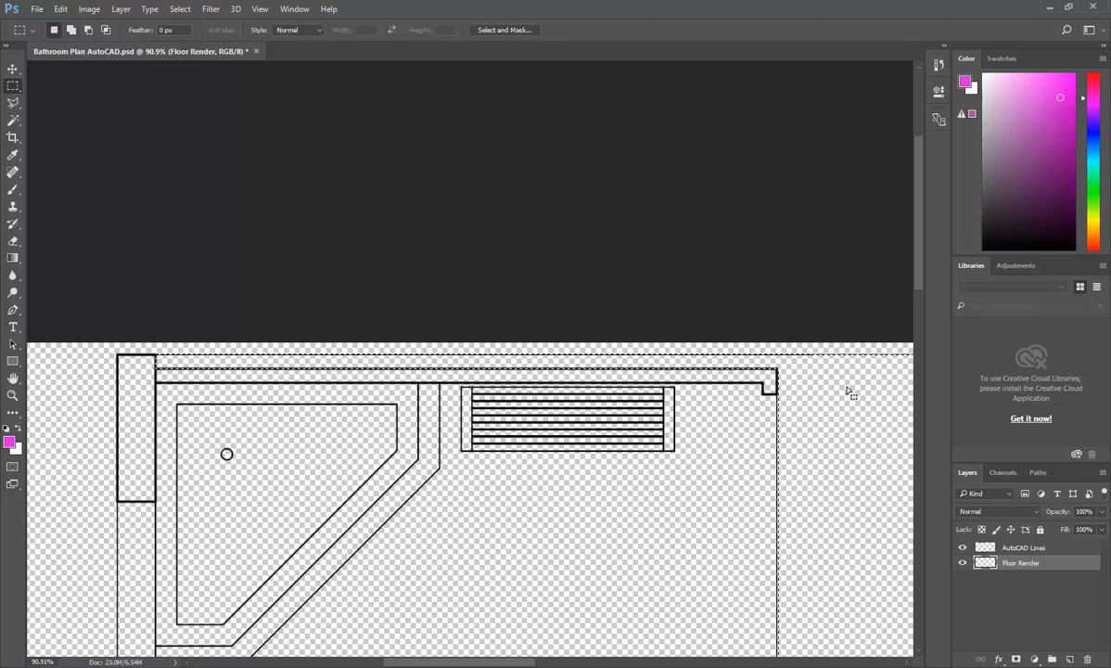
pyautogui.click(14, 90)
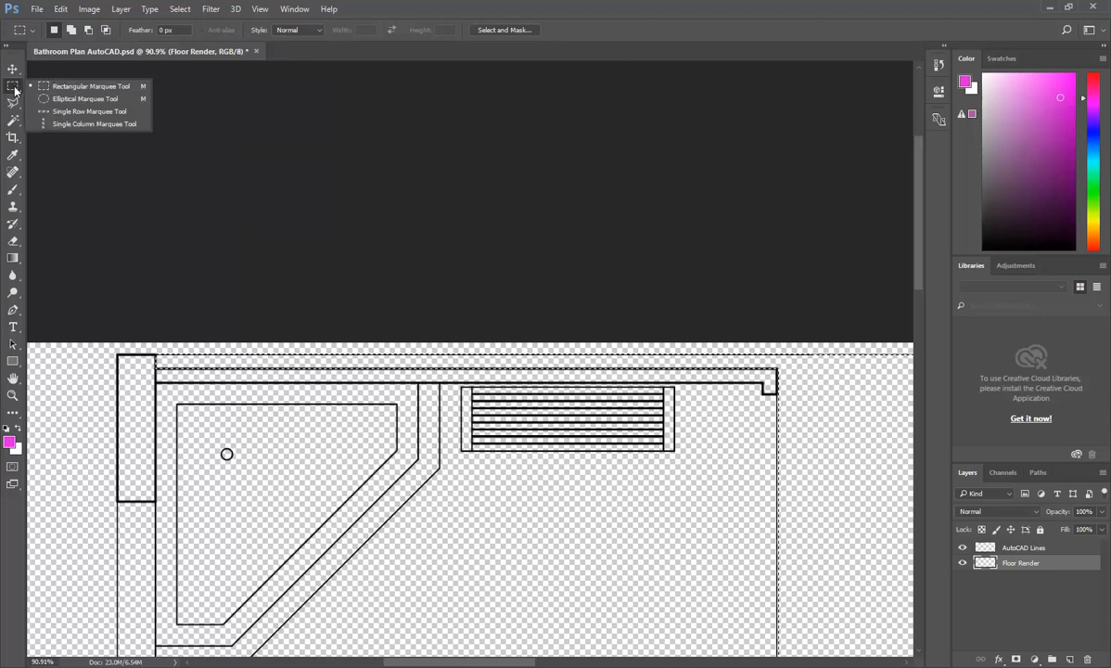
pyautogui.click(71, 87)
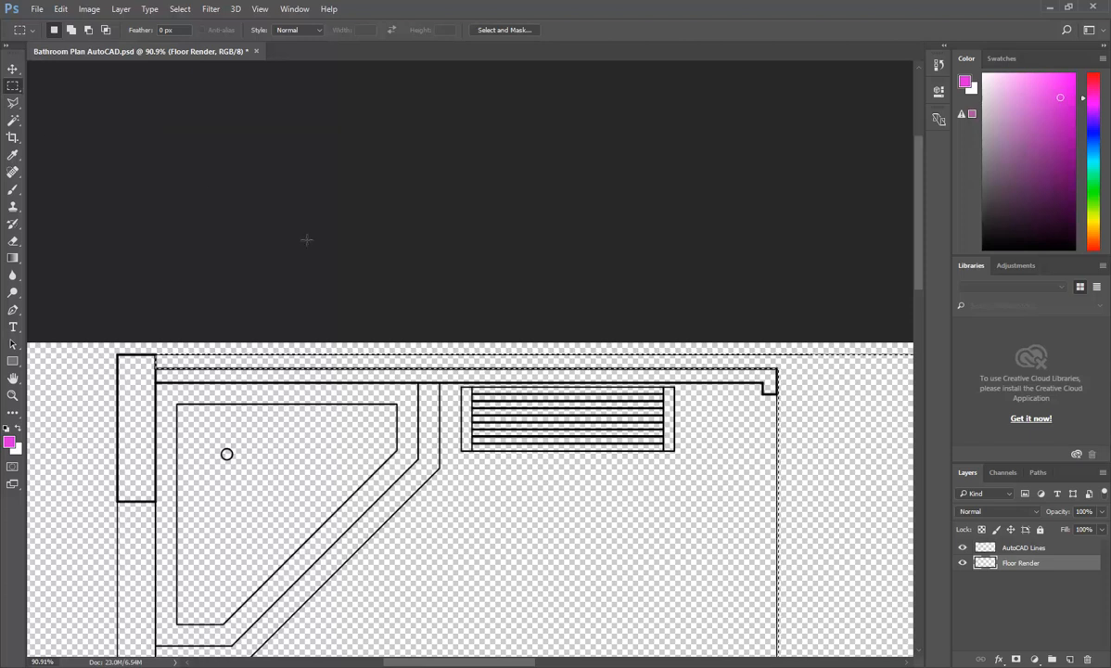
pyautogui.scroll(-3, 277, 271)
pyautogui.scroll(2, 236, 352)
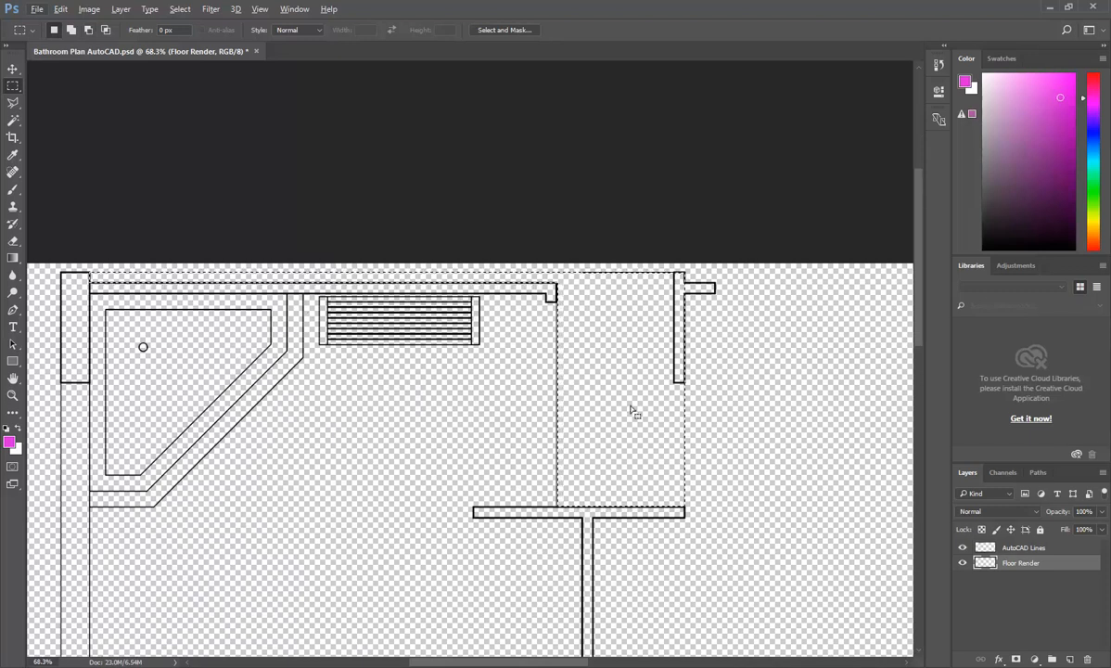
# Switch to the Paint Bucket tool and try darker purple shades for the foreground color.
pyautogui.click(13, 243)
pyautogui.click(12, 258)
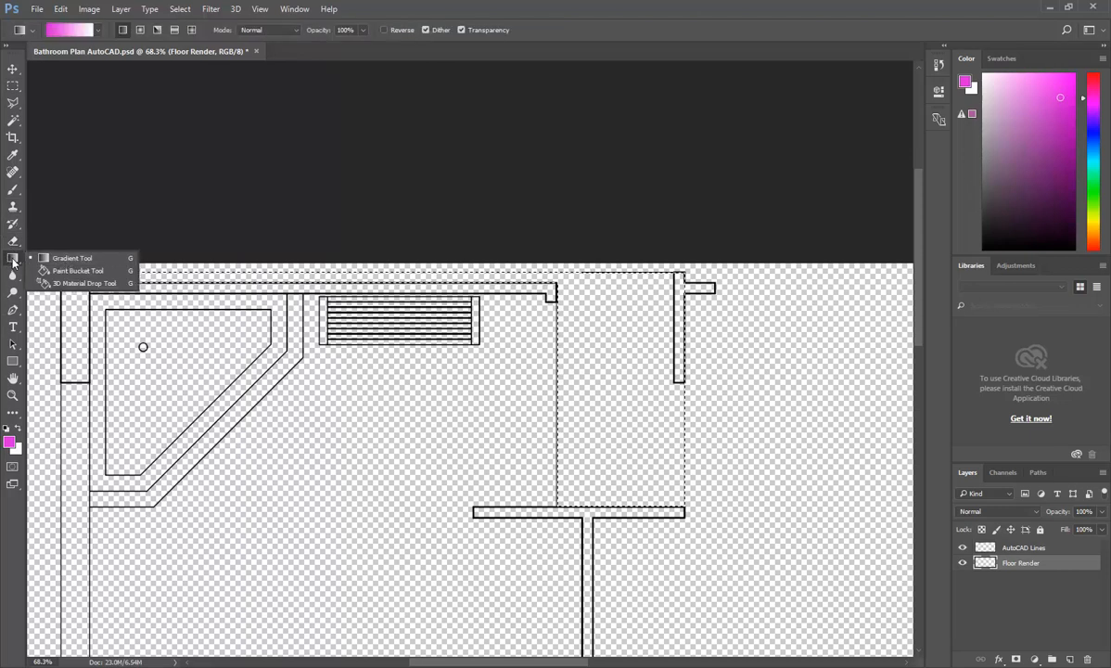
pyautogui.click(62, 272)
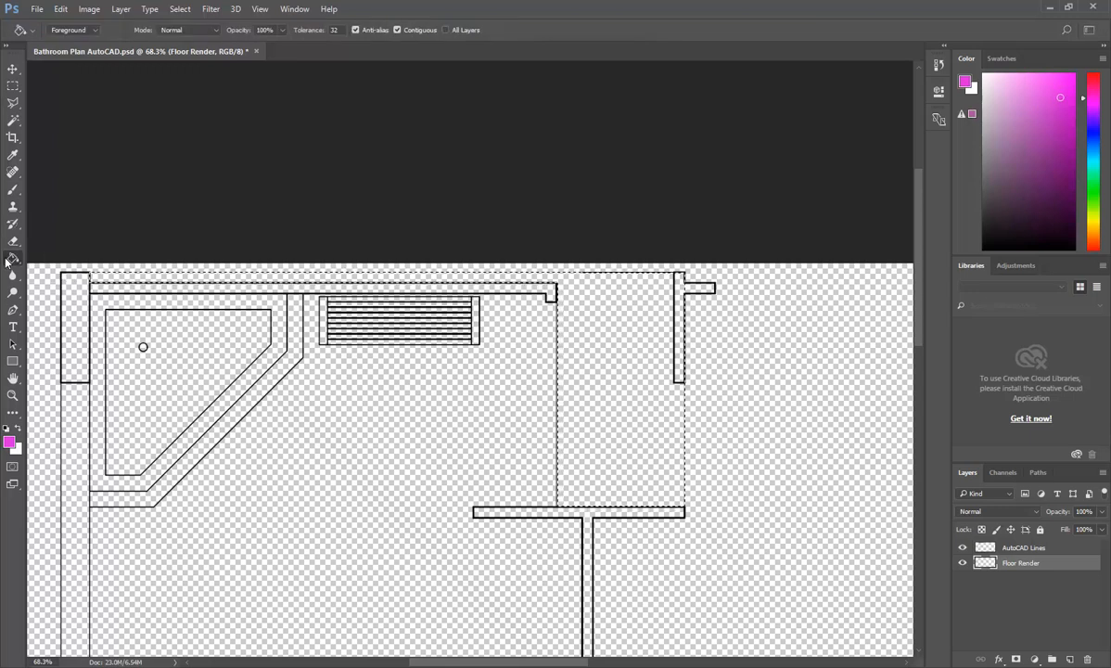
pyautogui.click(9, 444)
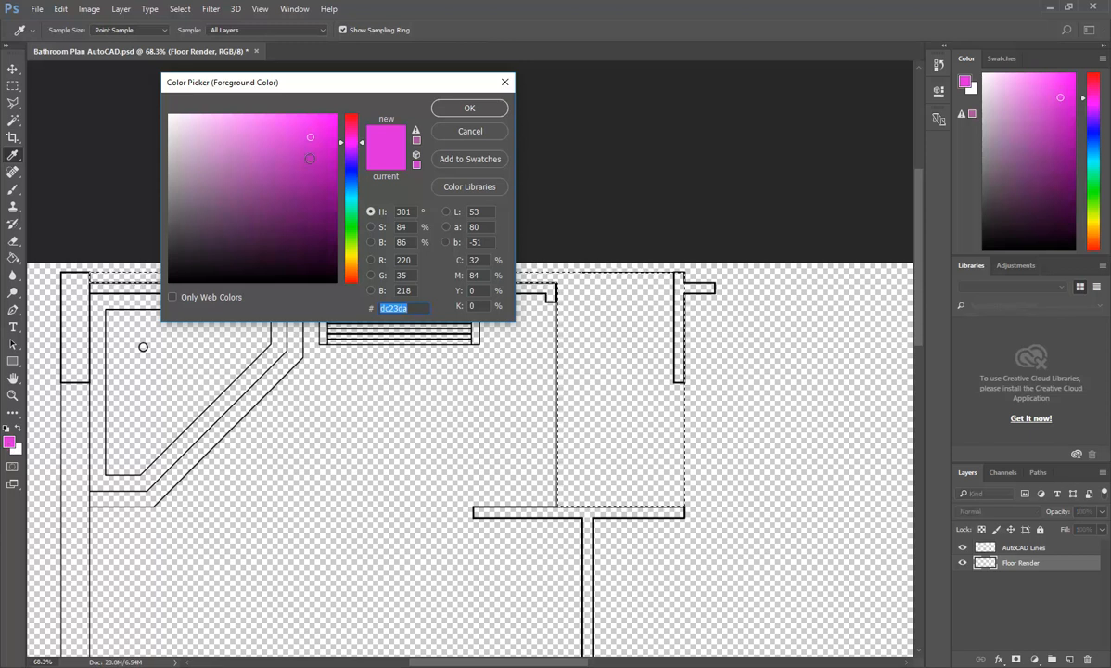
pyautogui.moveTo(272, 183)
pyautogui.mouseDown()
pyautogui.moveTo(231, 179)
pyautogui.moveTo(251, 204)
pyautogui.moveTo(285, 175)
pyautogui.moveTo(283, 209)
pyautogui.moveTo(255, 206)
pyautogui.moveTo(261, 220)
pyautogui.mouseUp()
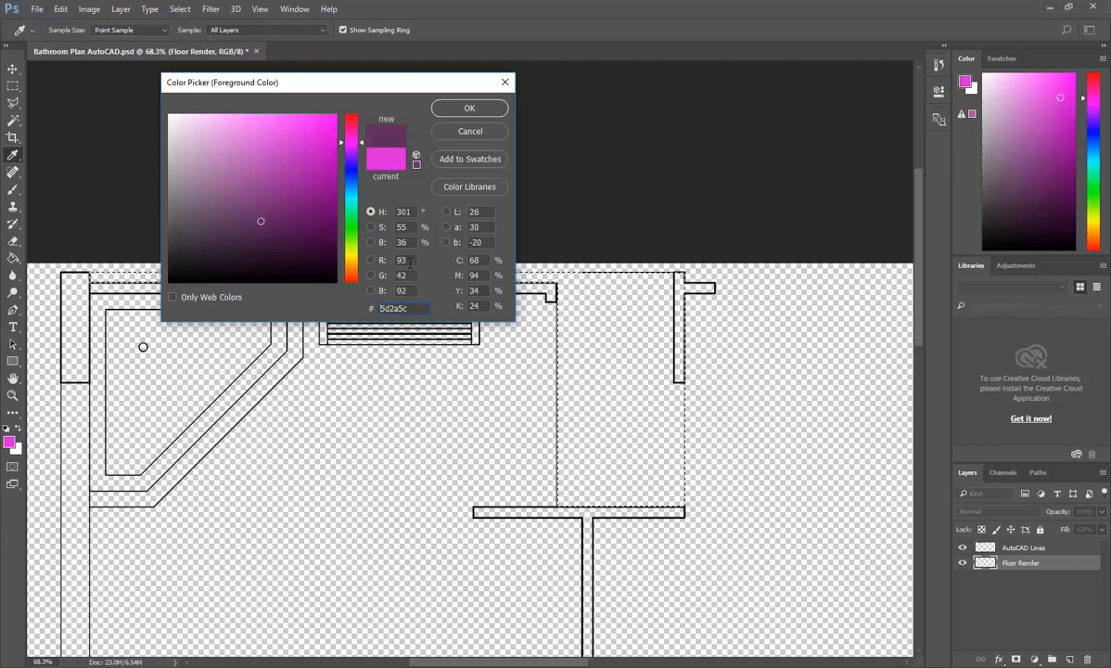
pyautogui.click(410, 292)
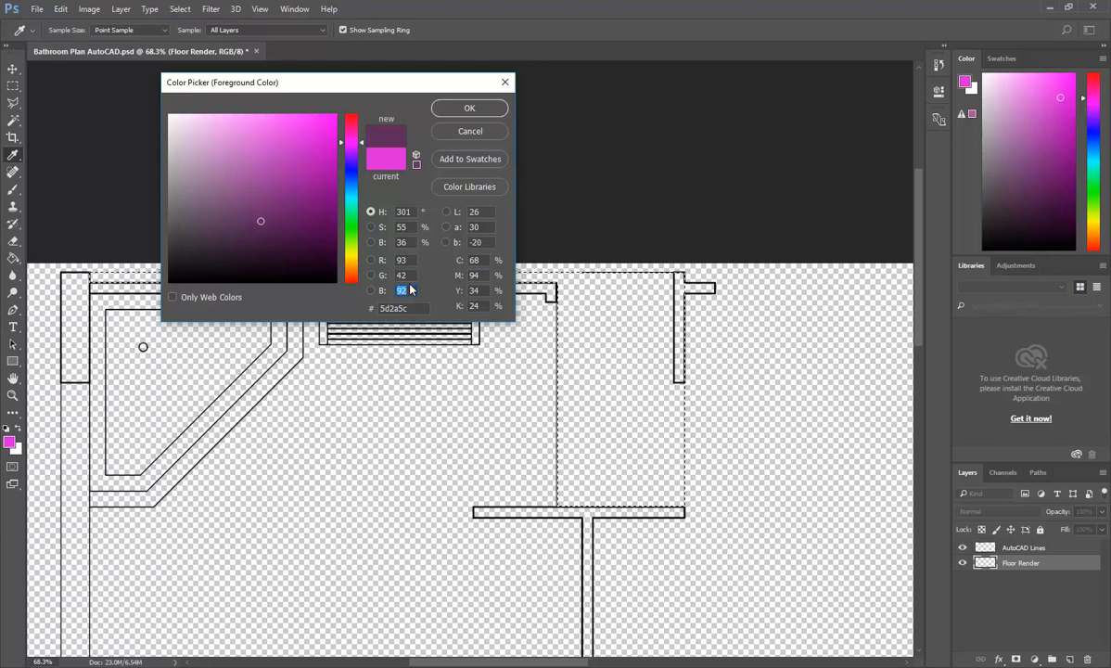
pyautogui.click(411, 276)
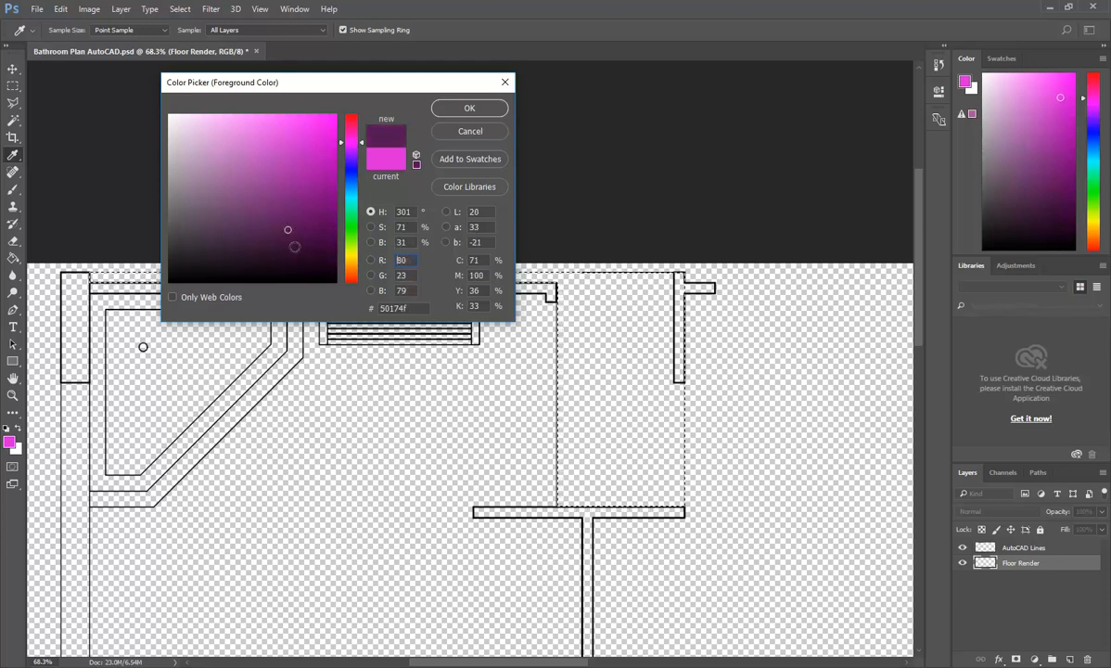
pyautogui.click(259, 230)
pyautogui.moveTo(259, 229)
pyautogui.mouseDown()
pyautogui.moveTo(265, 193)
pyautogui.moveTo(301, 246)
pyautogui.moveTo(223, 253)
pyautogui.moveTo(248, 224)
pyautogui.mouseUp()
# Set the foreground color to a soft yellow and fill the selected recess and outer wall strip with it.
pyautogui.moveTo(341, 140); pyautogui.dragTo(362, 255)
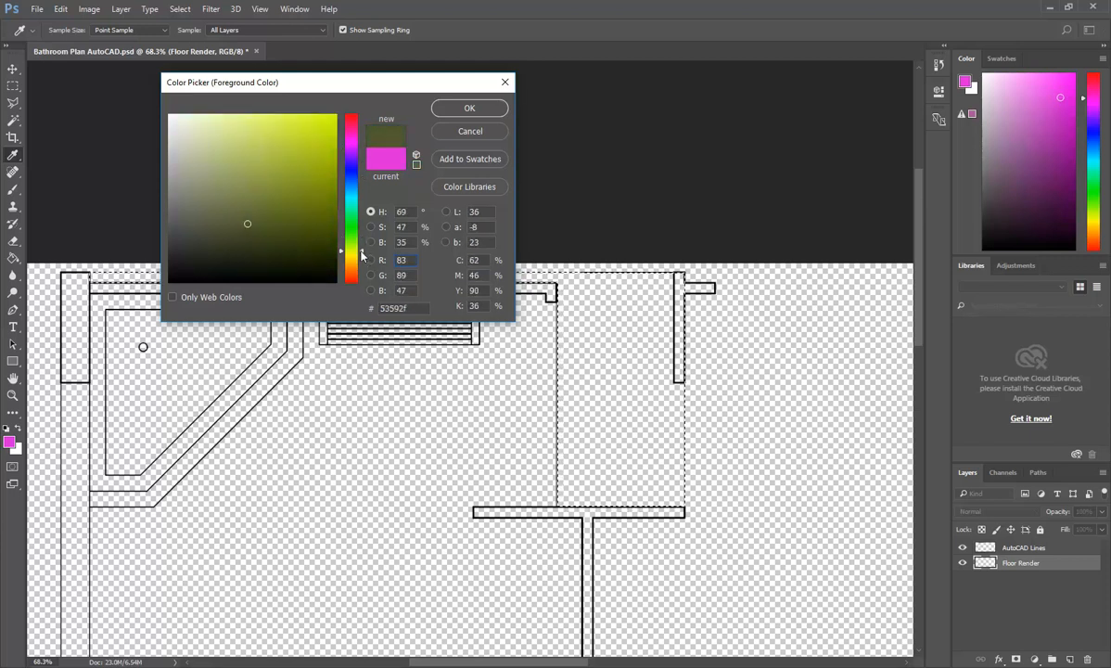
pyautogui.moveTo(290, 166)
pyautogui.mouseDown()
pyautogui.moveTo(269, 177)
pyautogui.moveTo(265, 196)
pyautogui.moveTo(250, 147)
pyautogui.moveTo(263, 135)
pyautogui.mouseUp()
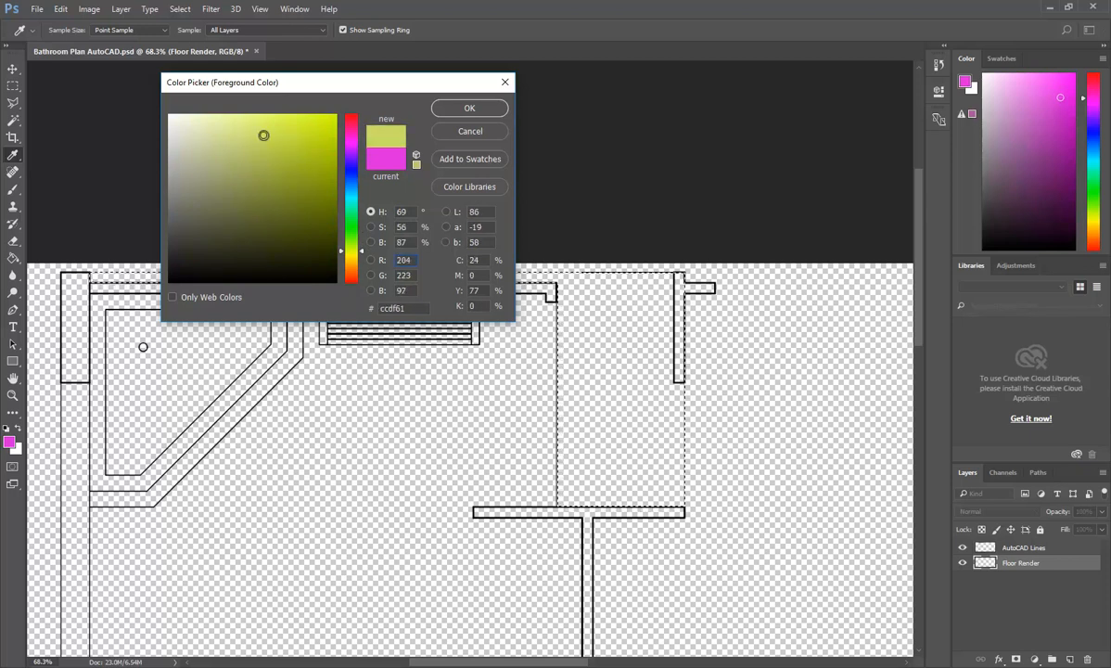
pyautogui.click(444, 107)
pyautogui.press('g')
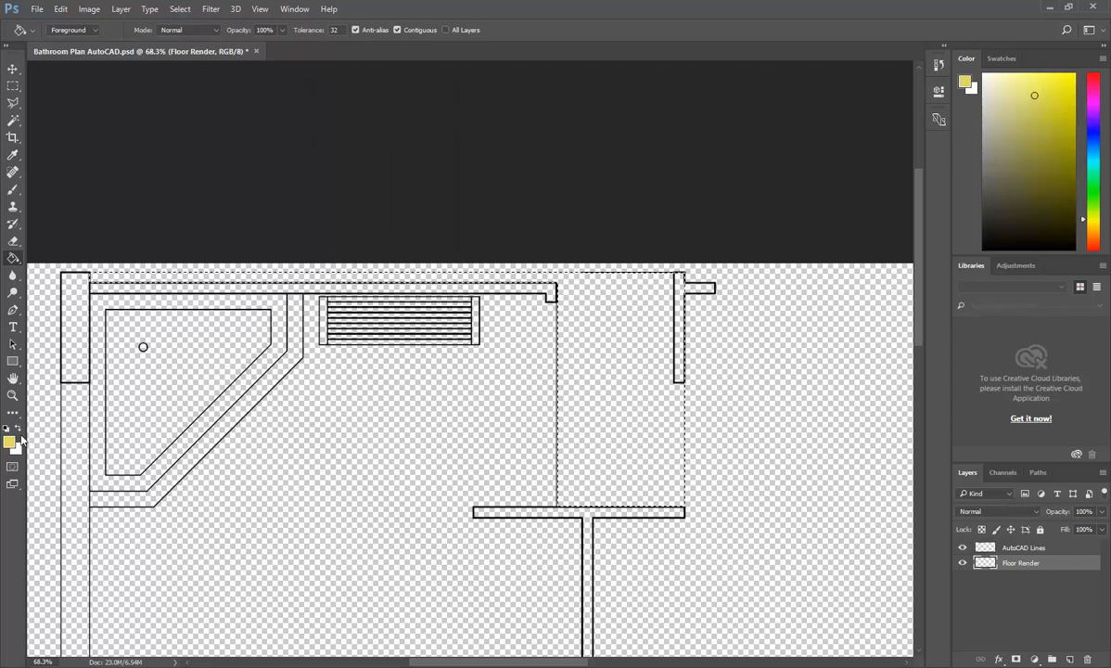
pyautogui.click(610, 373)
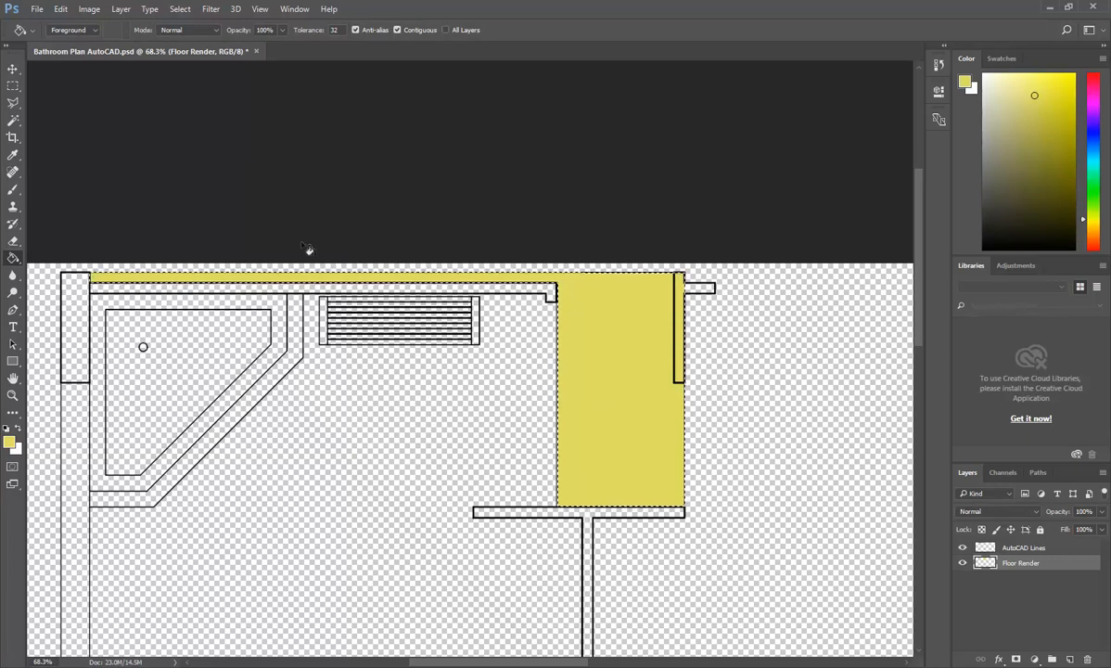
# Start opening an image file and browse to the EDU_DC_InteriorDesign folder on the StudentResources (P:) drive.
pyautogui.click(37, 9)
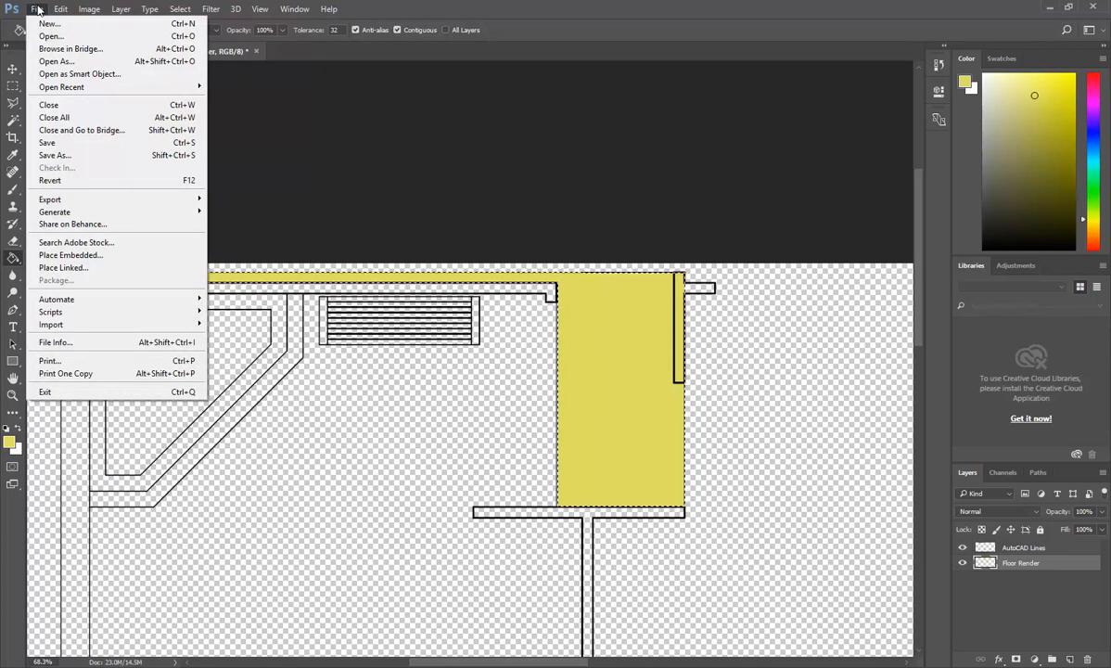
pyautogui.click(54, 36)
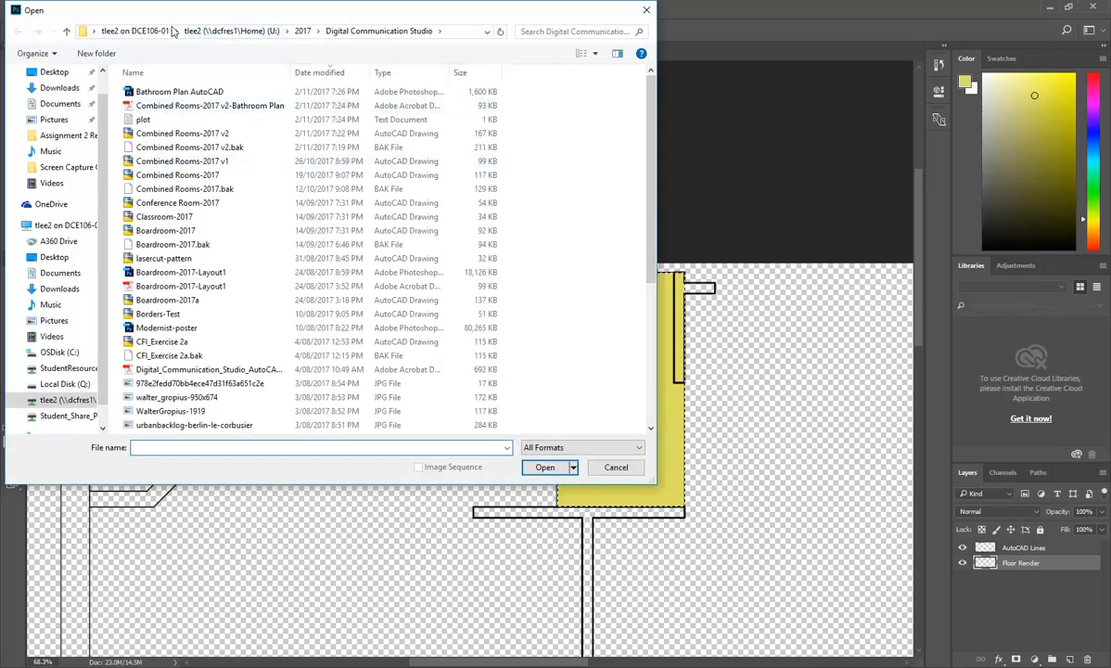
pyautogui.click(64, 367)
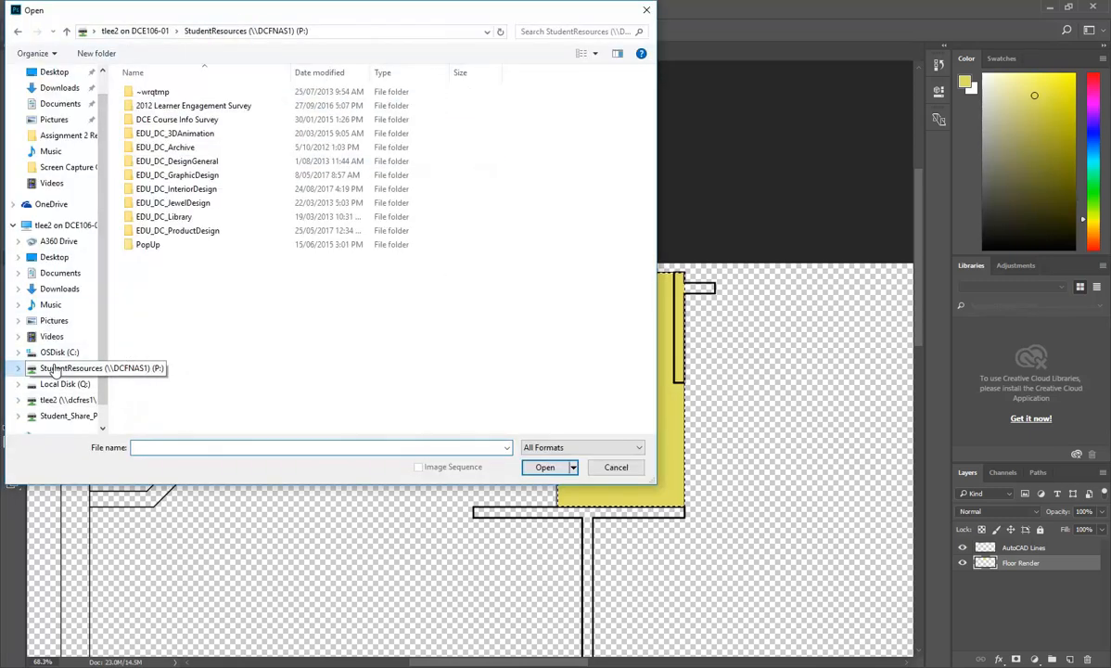
pyautogui.click(185, 191)
pyautogui.doubleClick(187, 194)
# Go into the Material Images folder and open its Wood subfolder.
pyautogui.click(195, 353)
pyautogui.scroll(-5, 197, 317)
pyautogui.doubleClick(196, 314)
pyautogui.click(169, 286)
pyautogui.scroll(-2, 169, 289)
pyautogui.scroll(-3, 167, 289)
pyautogui.scroll(2, 167, 288)
pyautogui.doubleClick(153, 175)
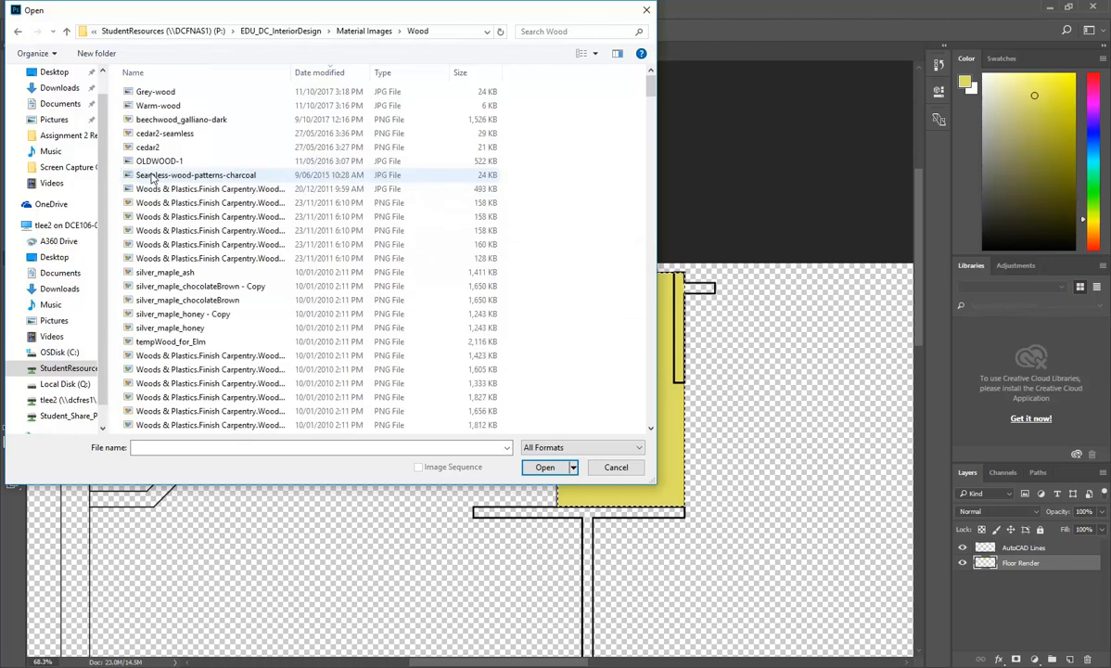
# Enlarge the Open dialog and display the wood texture files as large icons.
pyautogui.moveTo(649, 476); pyautogui.dragTo(845, 587)
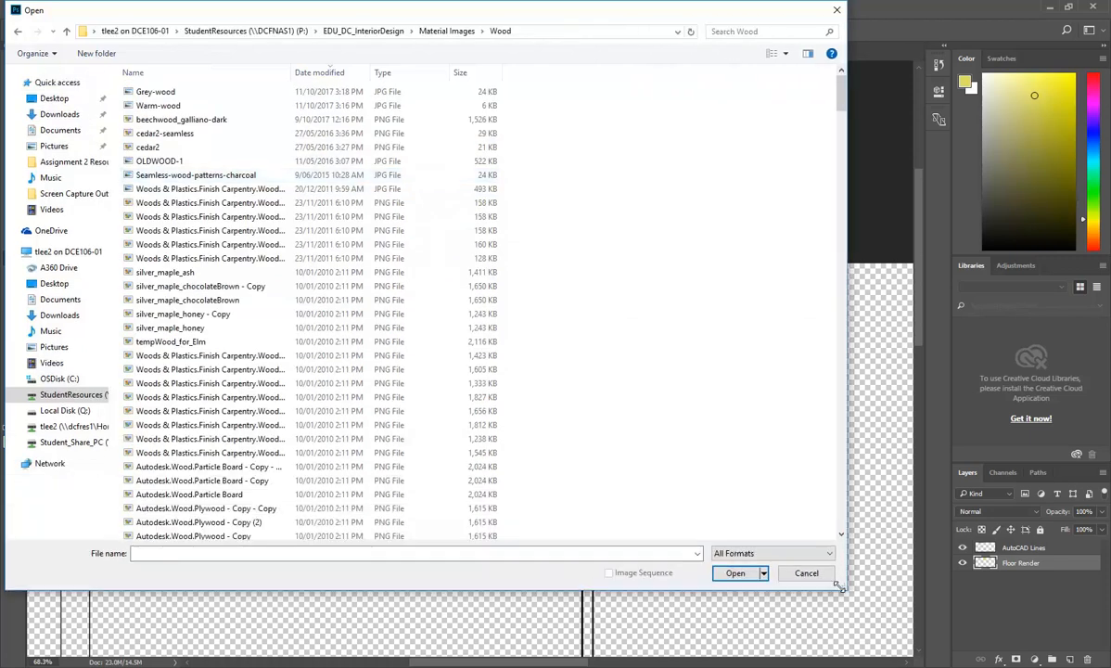
pyautogui.click(160, 136)
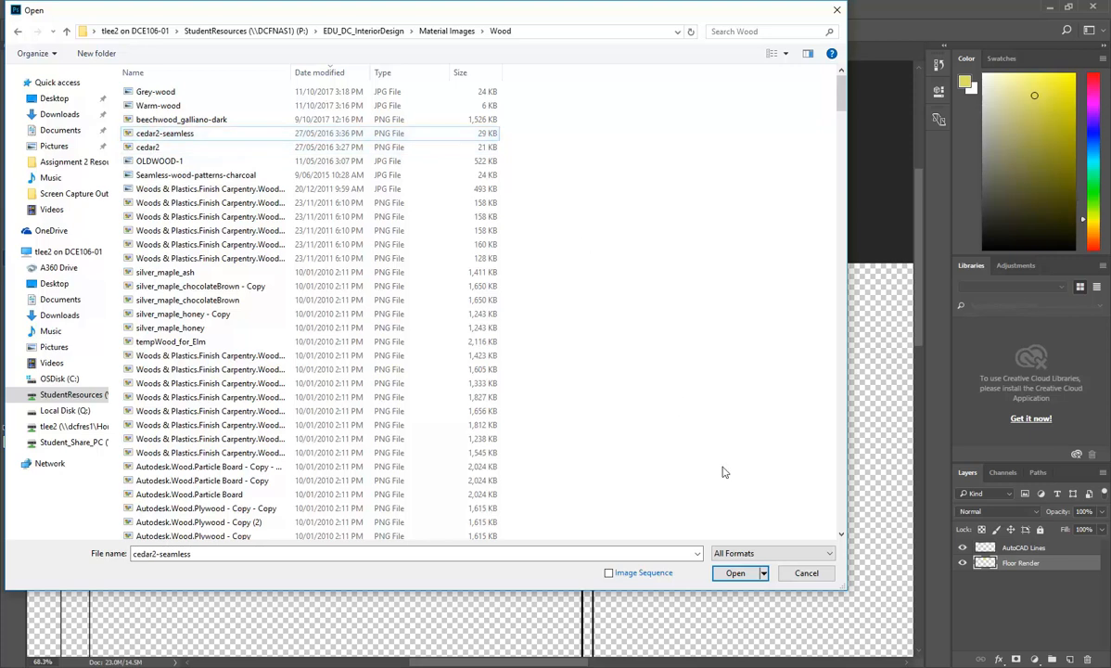
pyautogui.rightClick(601, 171)
pyautogui.moveTo(638, 179)
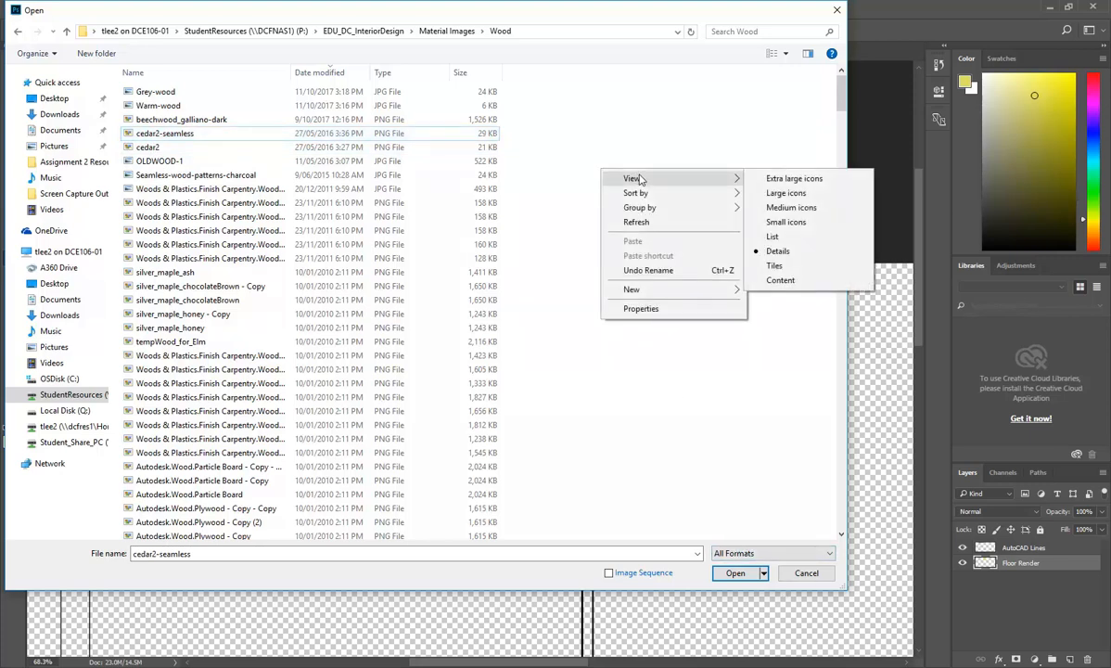
pyautogui.click(785, 193)
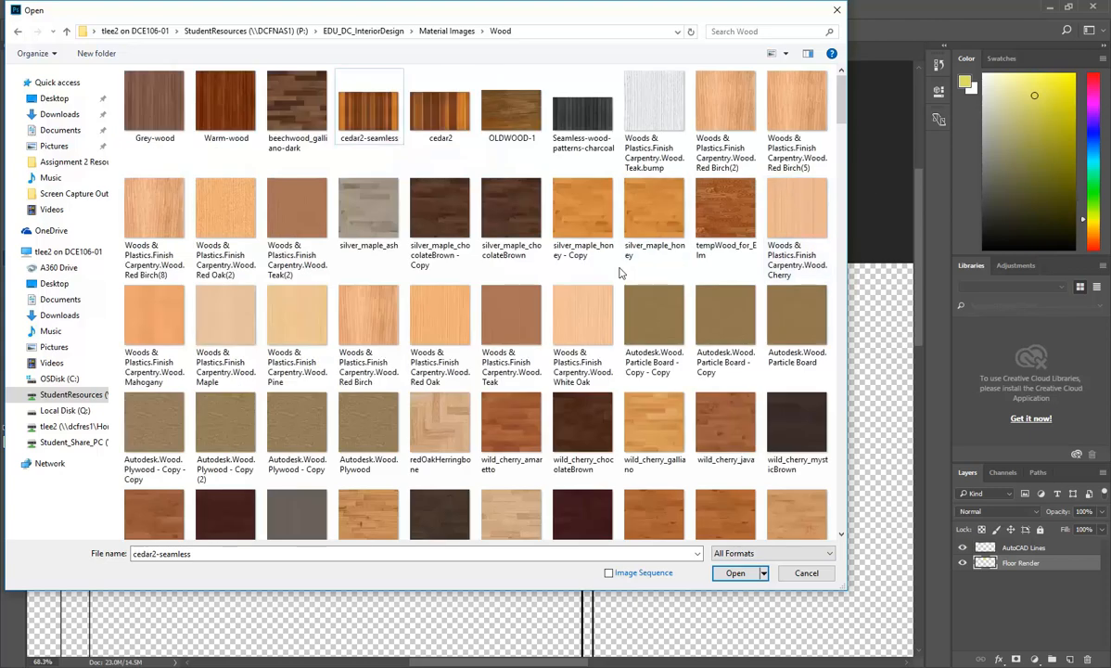
# Look over the wood texture thumbnails and sort them by name.
pyautogui.scroll(-3, 620, 273)
pyautogui.scroll(3, 442, 185)
pyautogui.rightClick(447, 160)
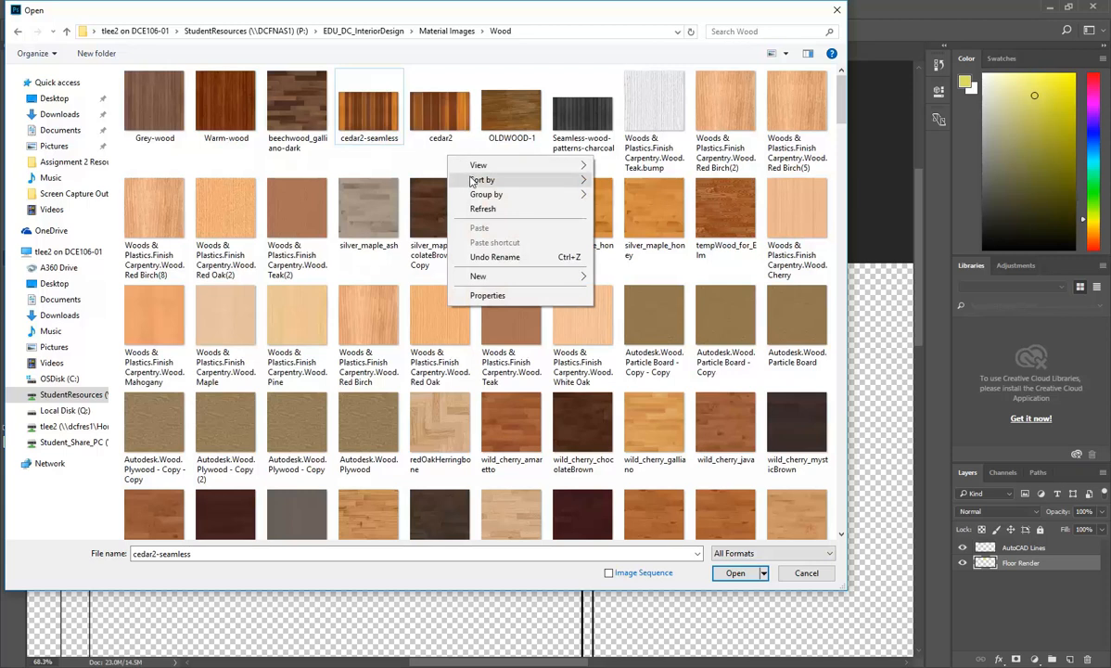
pyautogui.moveTo(545, 180)
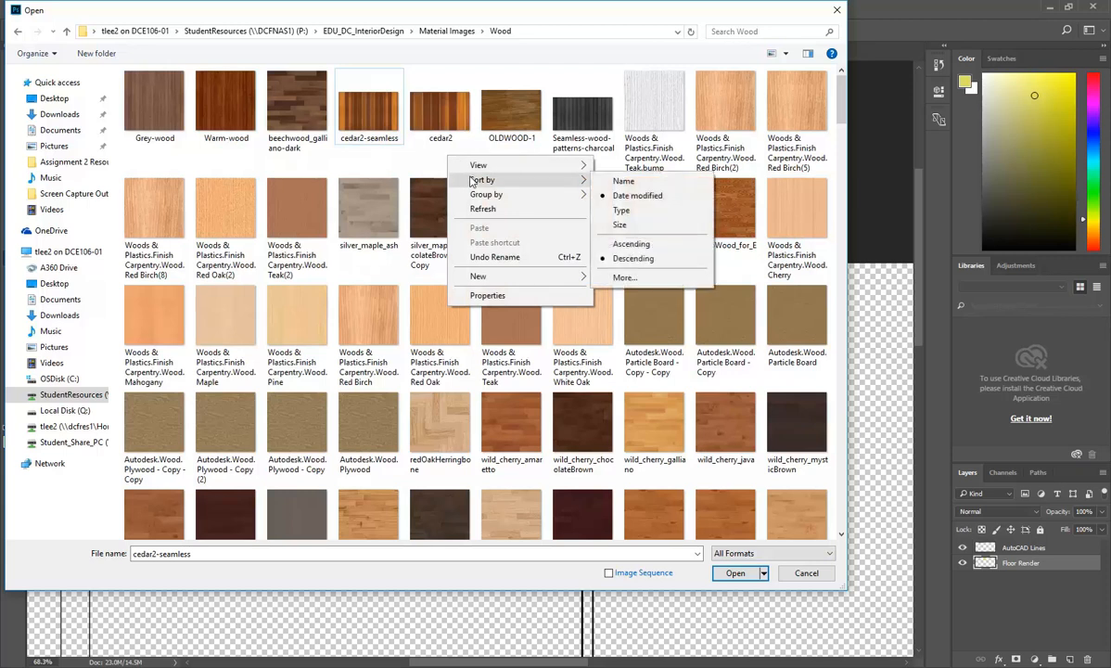
pyautogui.click(622, 180)
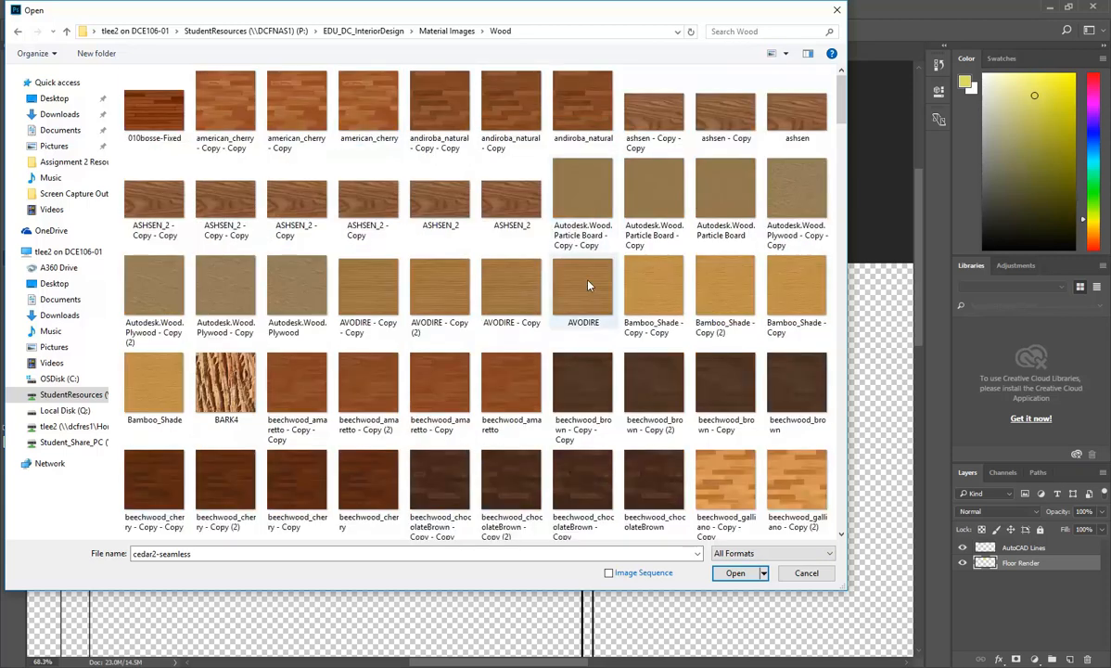
# Compare the Cedarfence and cedfence textures, and open the cedfence image.
pyautogui.scroll(-10, 559, 346)
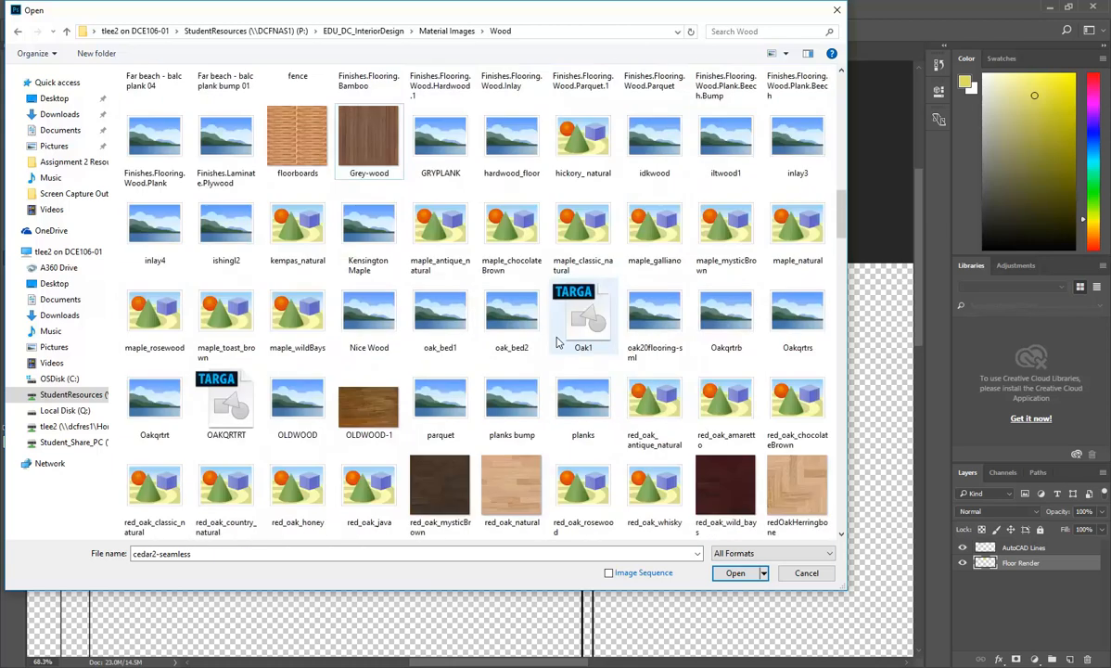
pyautogui.scroll(3, 557, 342)
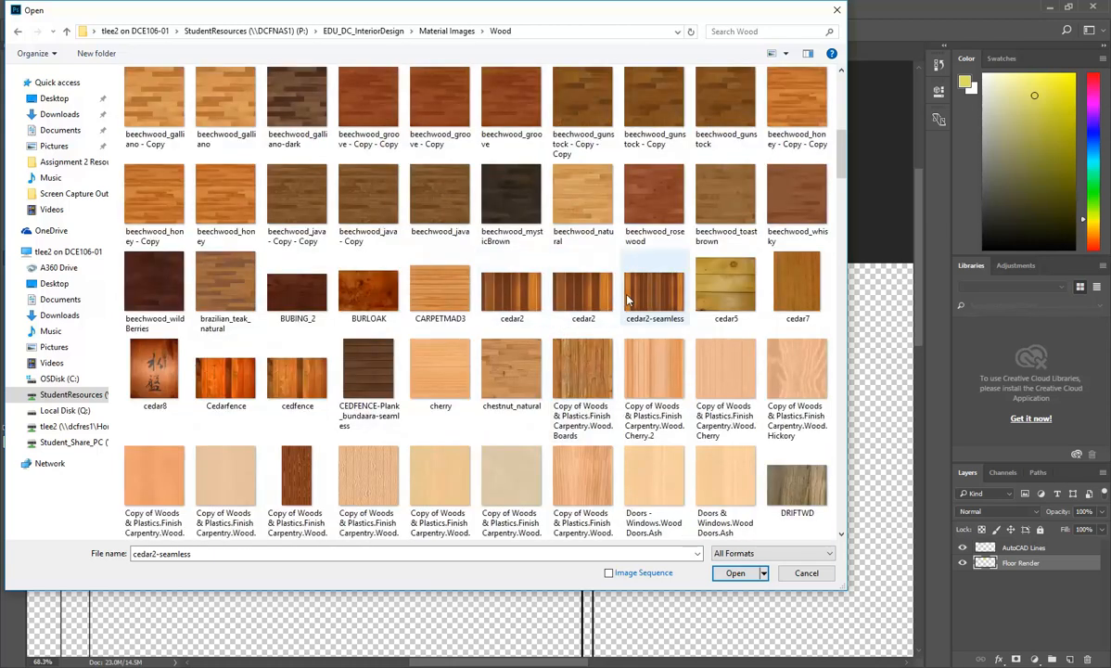
pyautogui.click(280, 357)
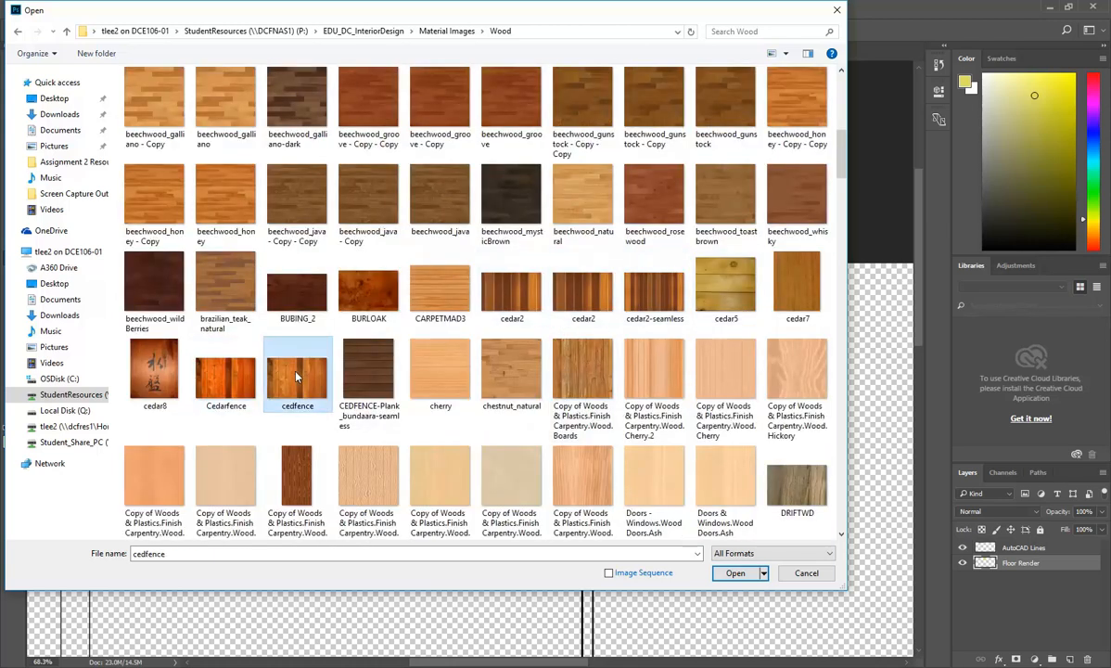
pyautogui.click(216, 381)
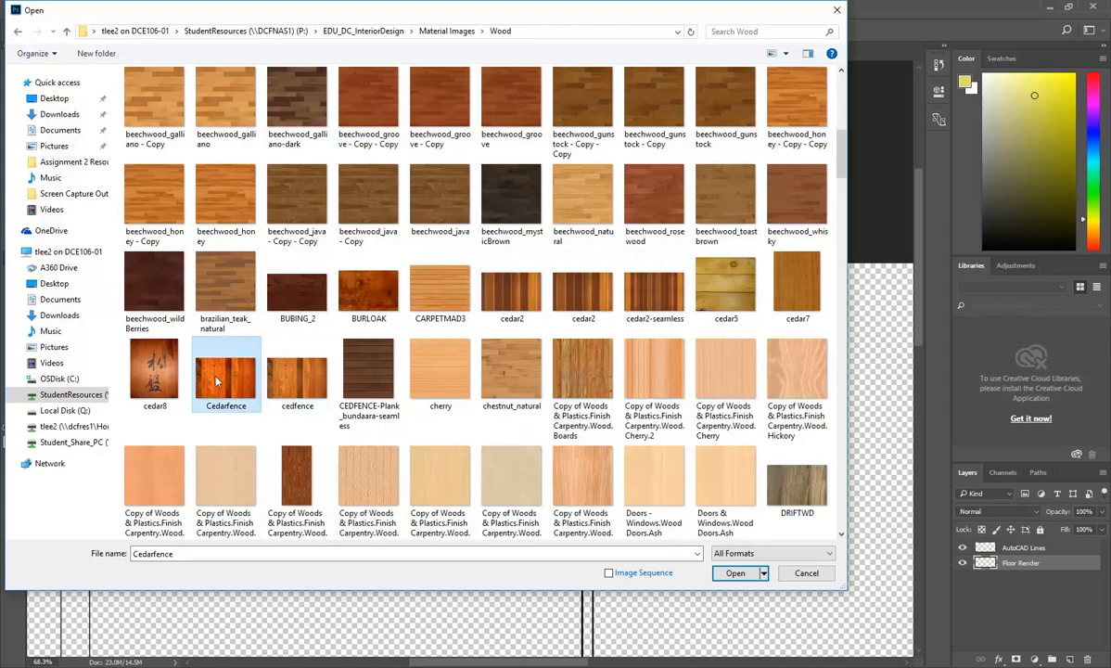
pyautogui.click(286, 362)
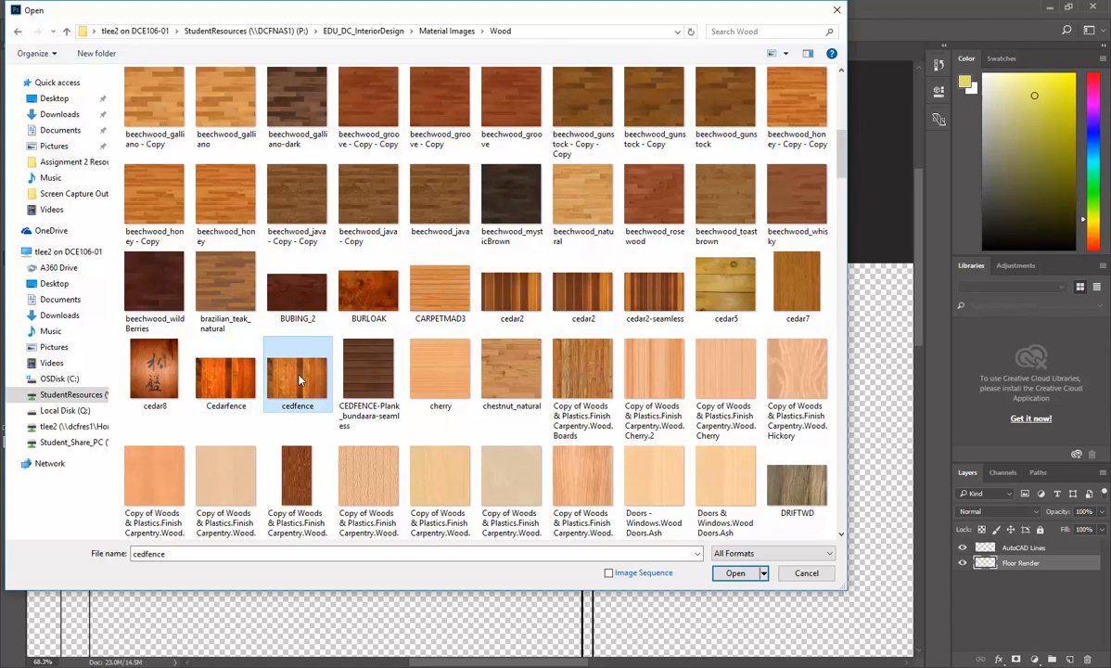
pyautogui.doubleClick(299, 376)
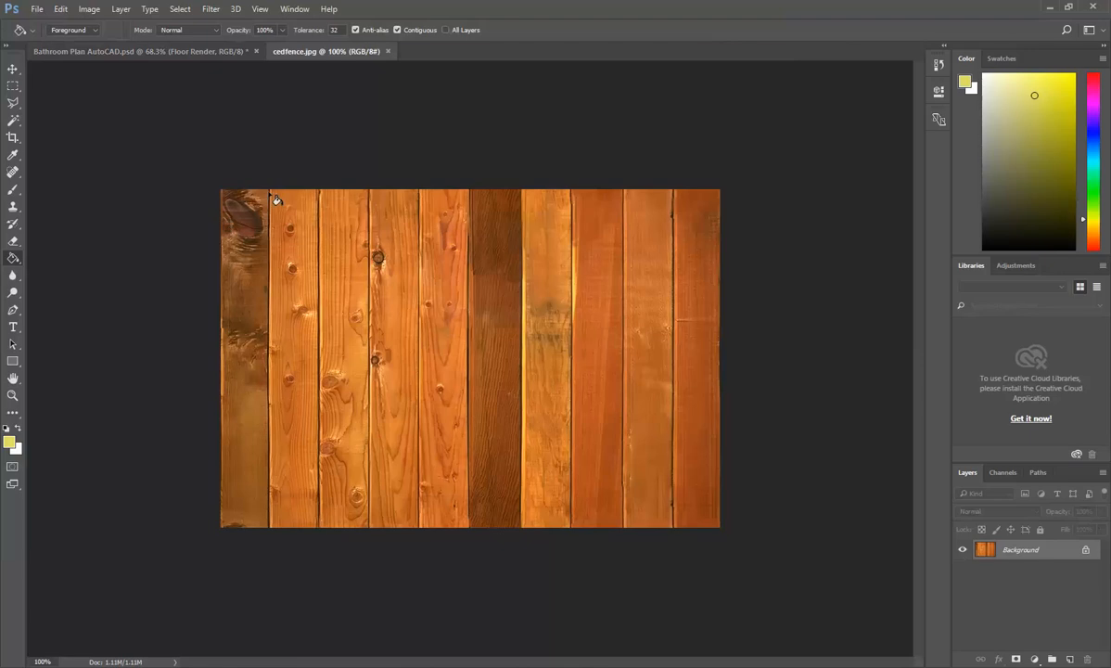
# Define the whole cedfence image as a pattern named cedfence.
pyautogui.click(86, 11)
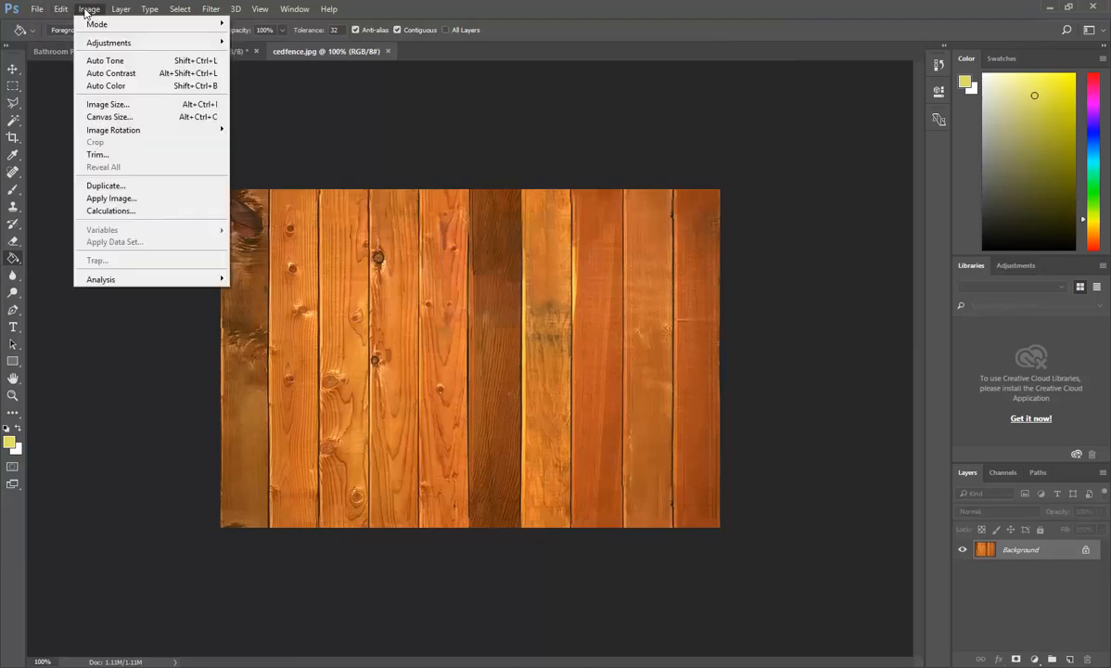
pyautogui.moveTo(64, 10)
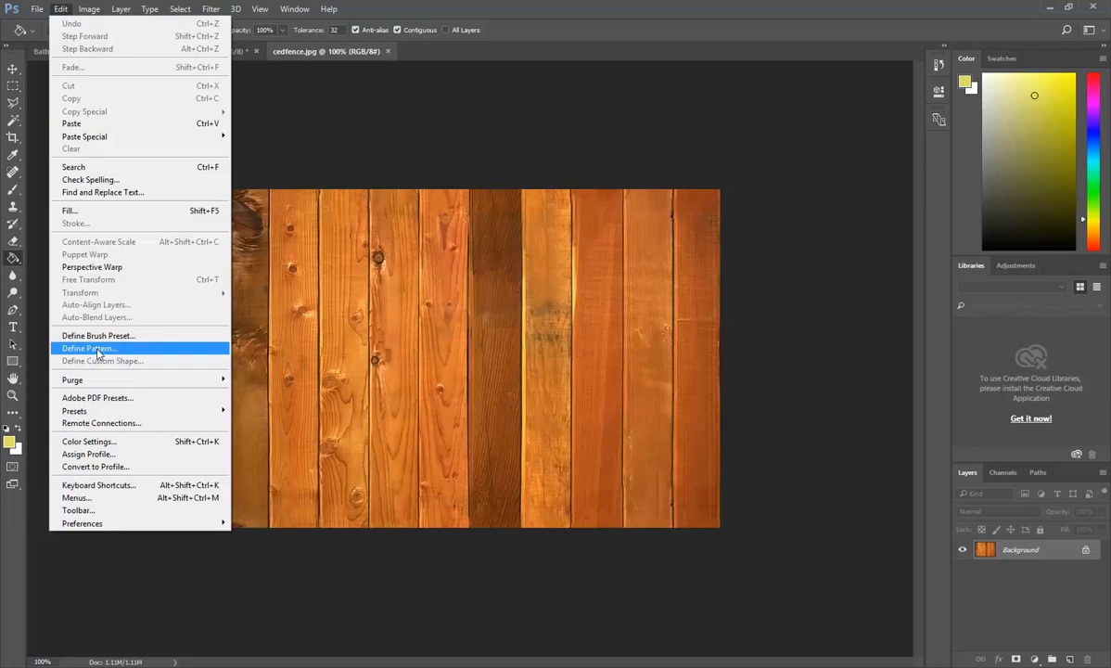
pyautogui.click(99, 352)
pyautogui.click(550, 241)
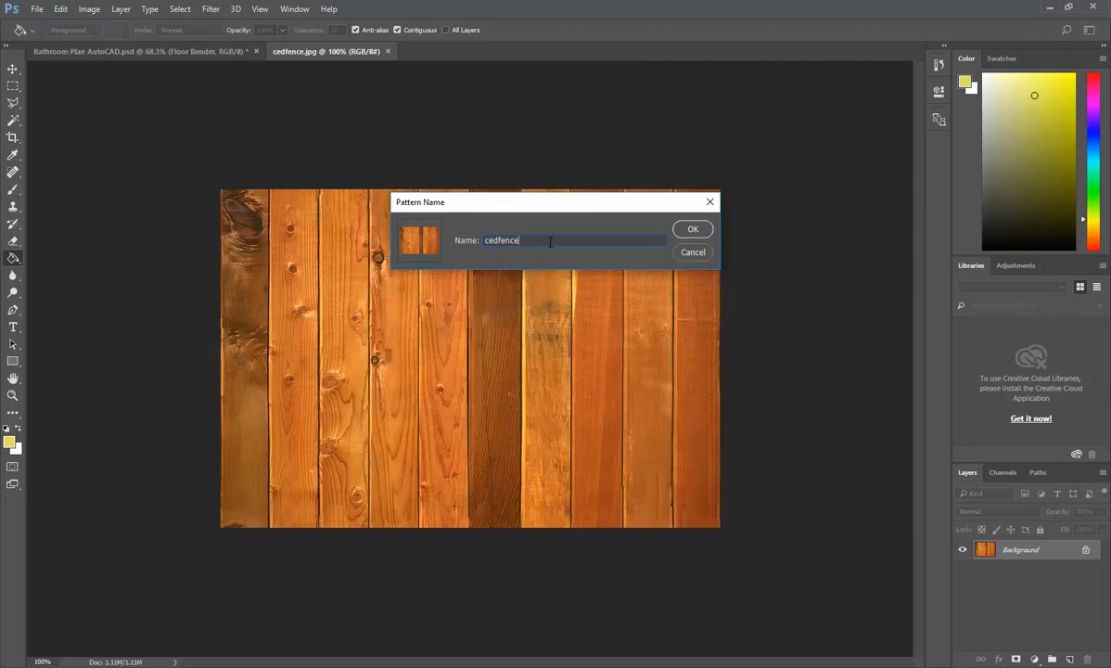
pyautogui.click(691, 230)
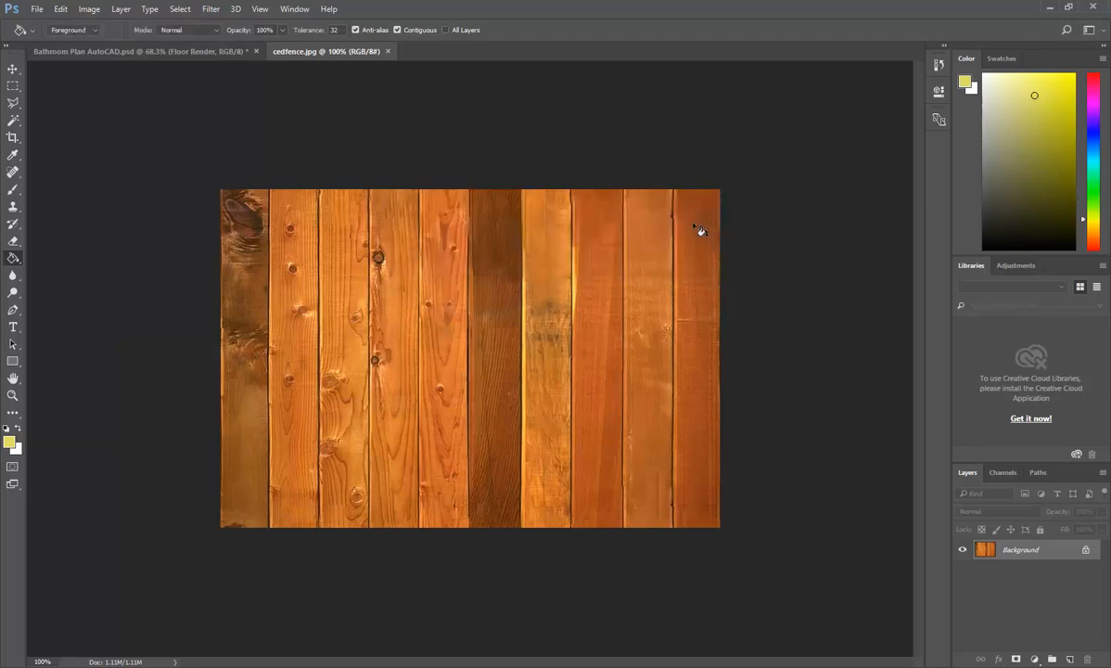
# Fill the selected floor area on the Floor Render layer of the bathroom plan with the custom cedfence pattern at 100% opacity.
pyautogui.click(158, 48)
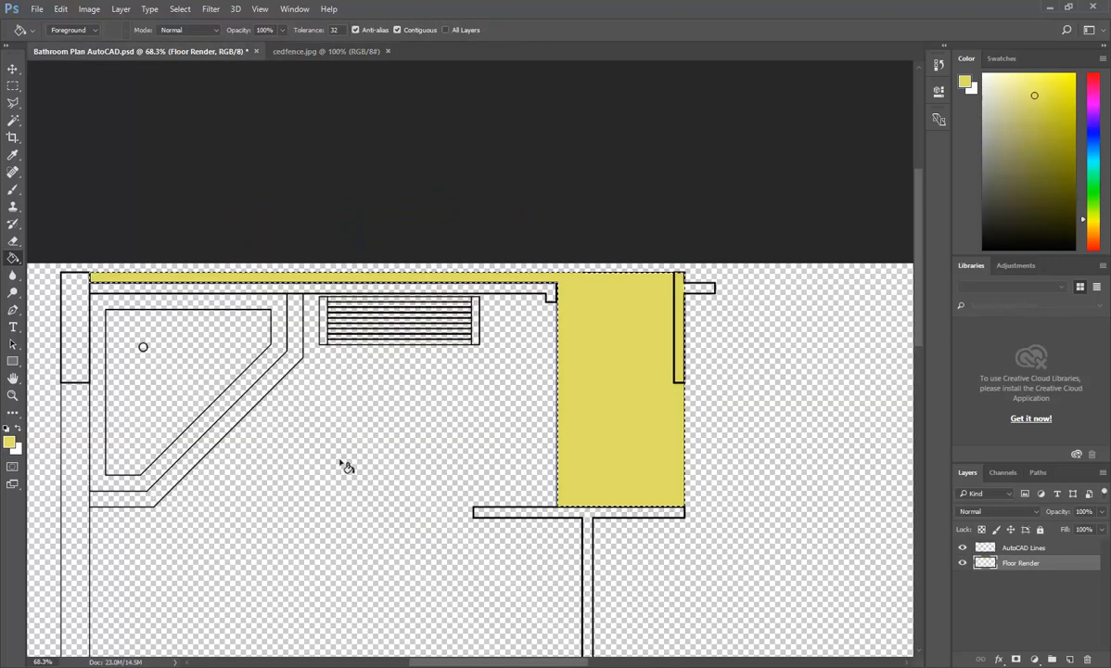
pyautogui.click(60, 10)
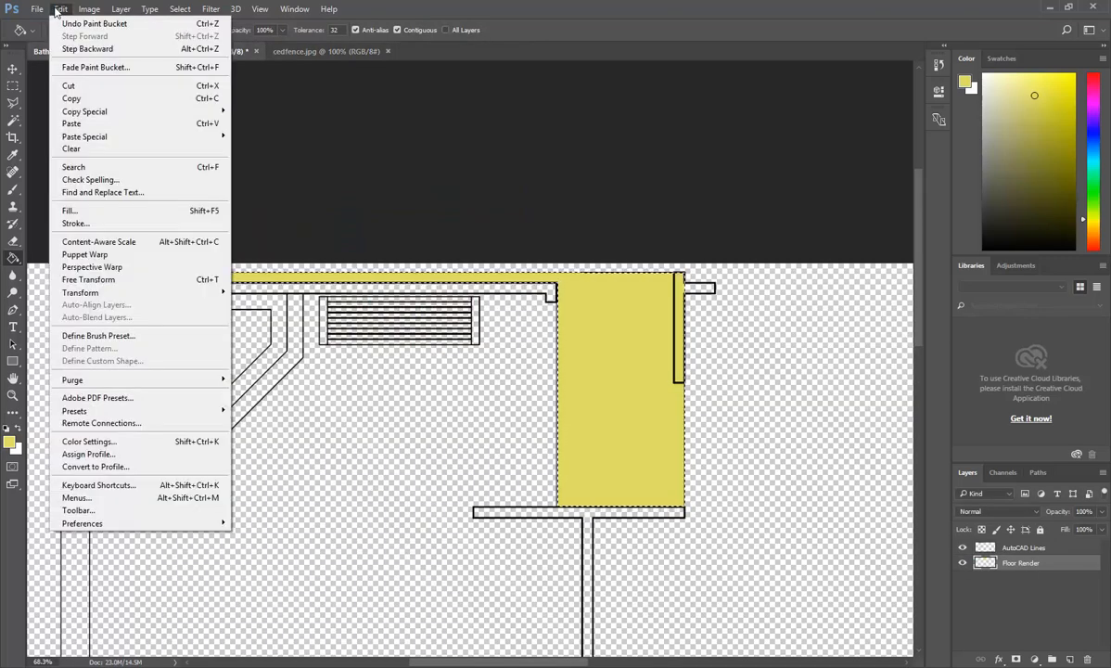
pyautogui.click(70, 211)
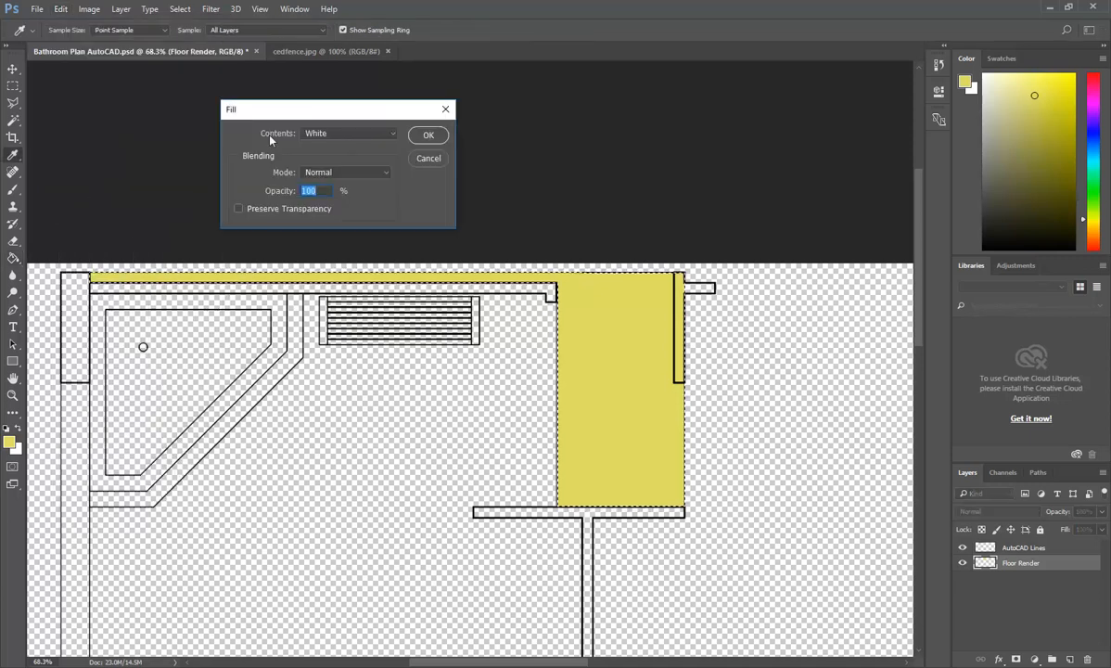
pyautogui.click(357, 133)
pyautogui.click(342, 198)
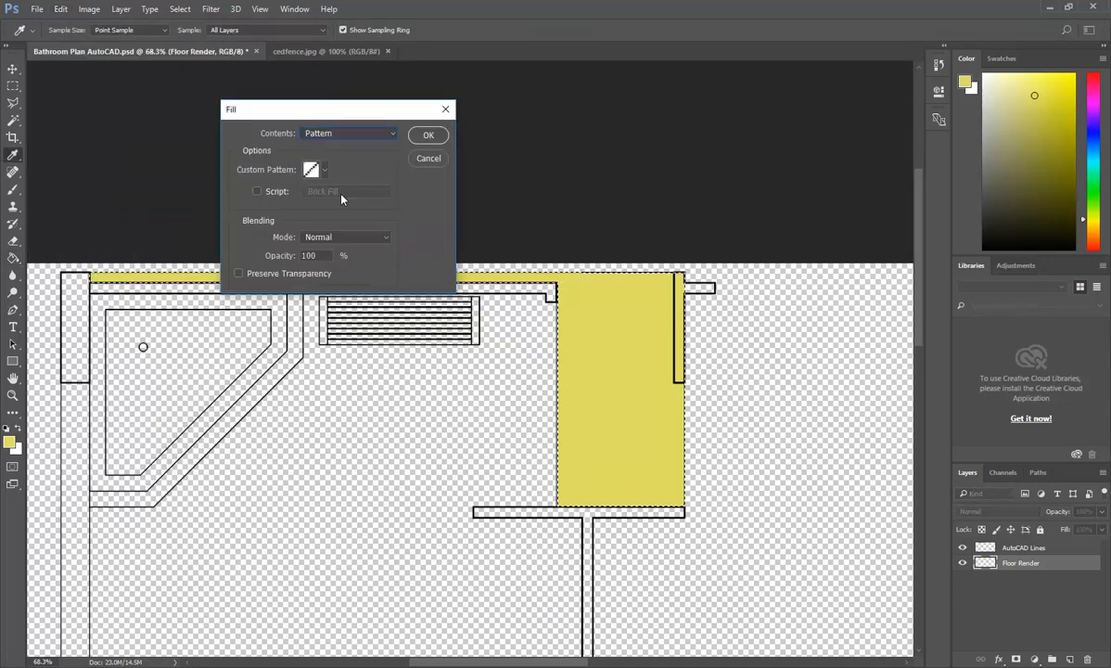
pyautogui.click(325, 170)
pyautogui.click(289, 242)
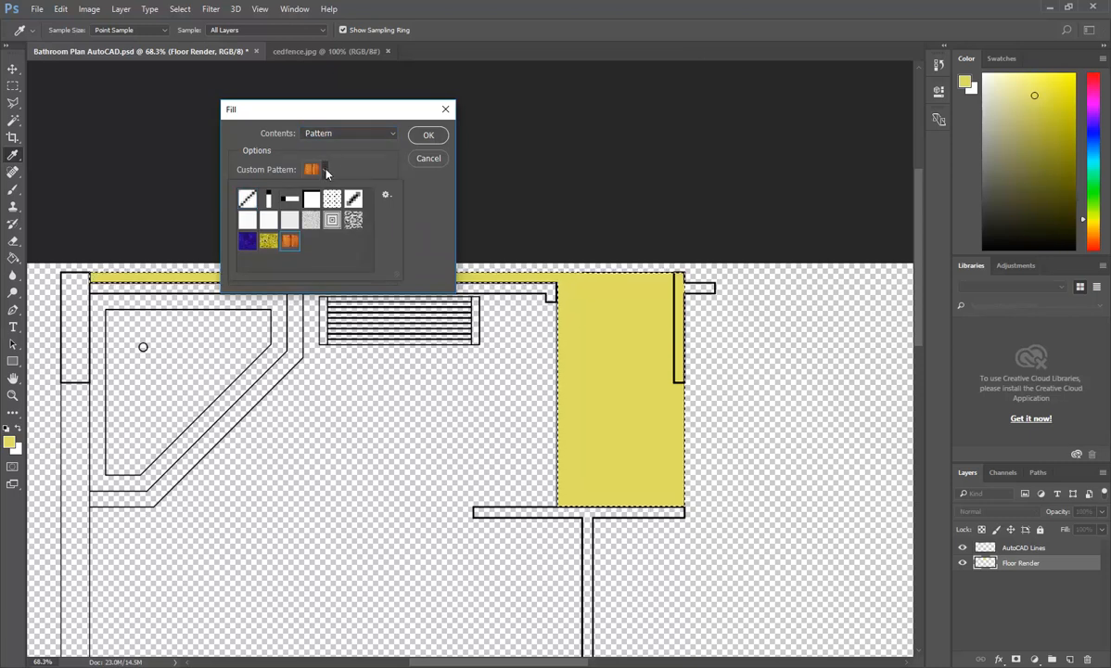
pyautogui.click(325, 171)
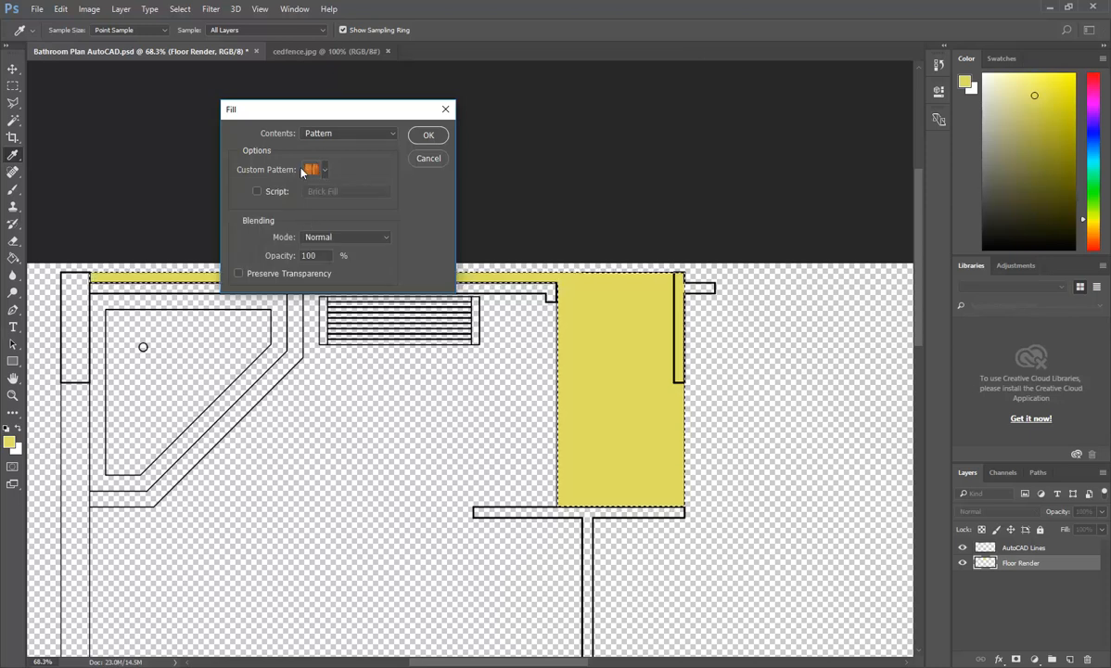
pyautogui.click(419, 137)
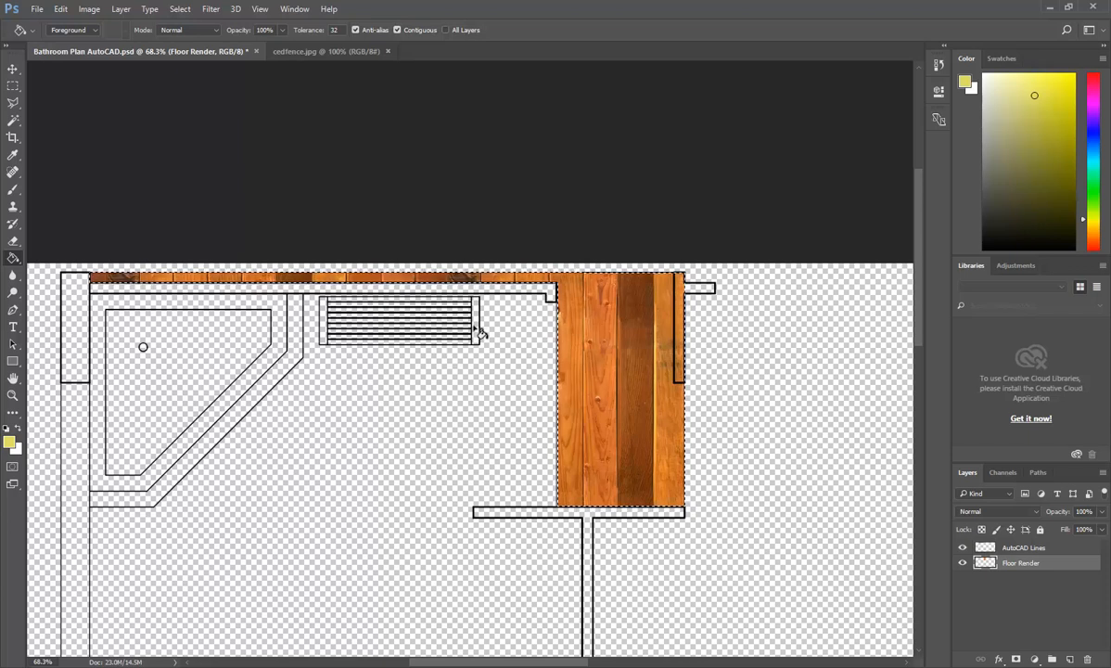
# Resize the cedfence image to a width of 14 centimeters, keeping its proportions.
pyautogui.click(312, 53)
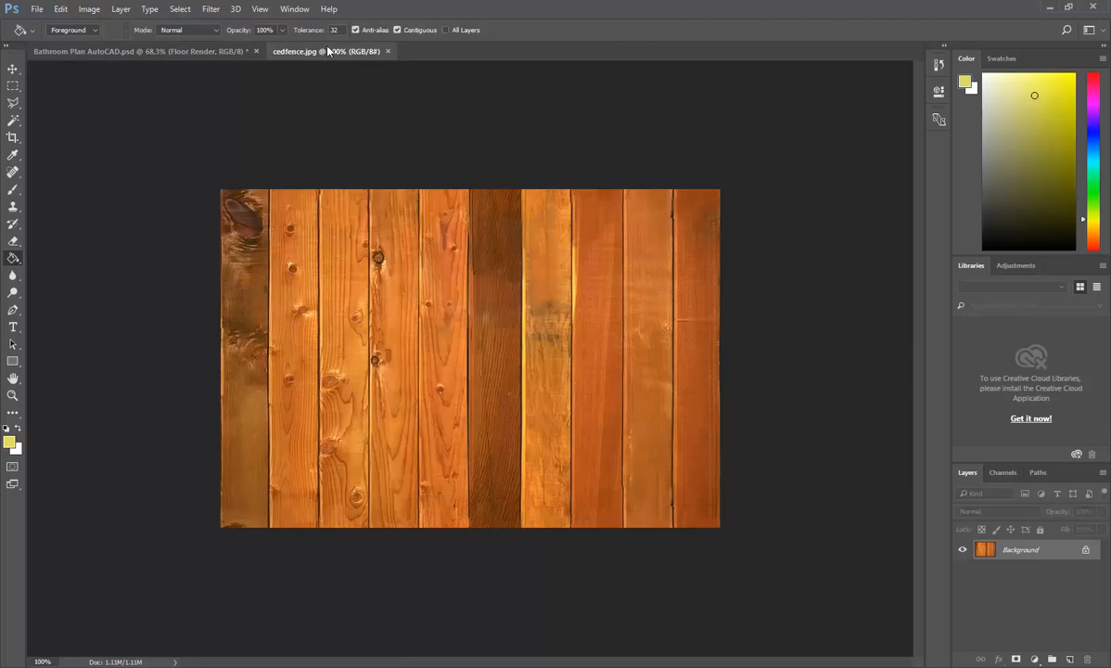
pyautogui.click(89, 9)
pyautogui.click(110, 105)
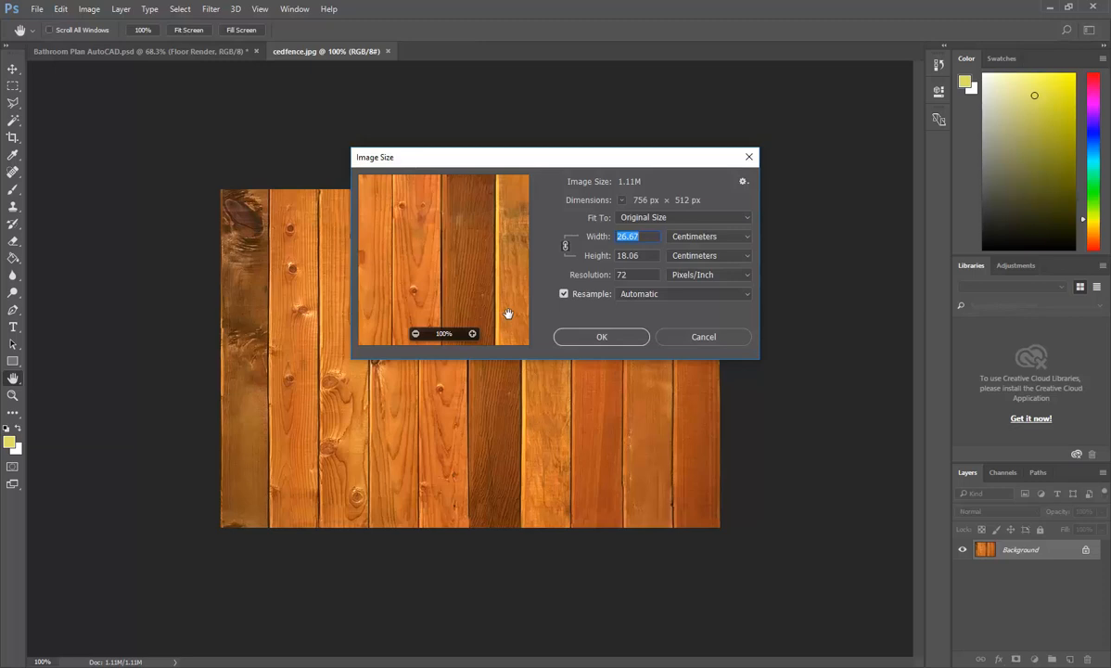
pyautogui.write('14')
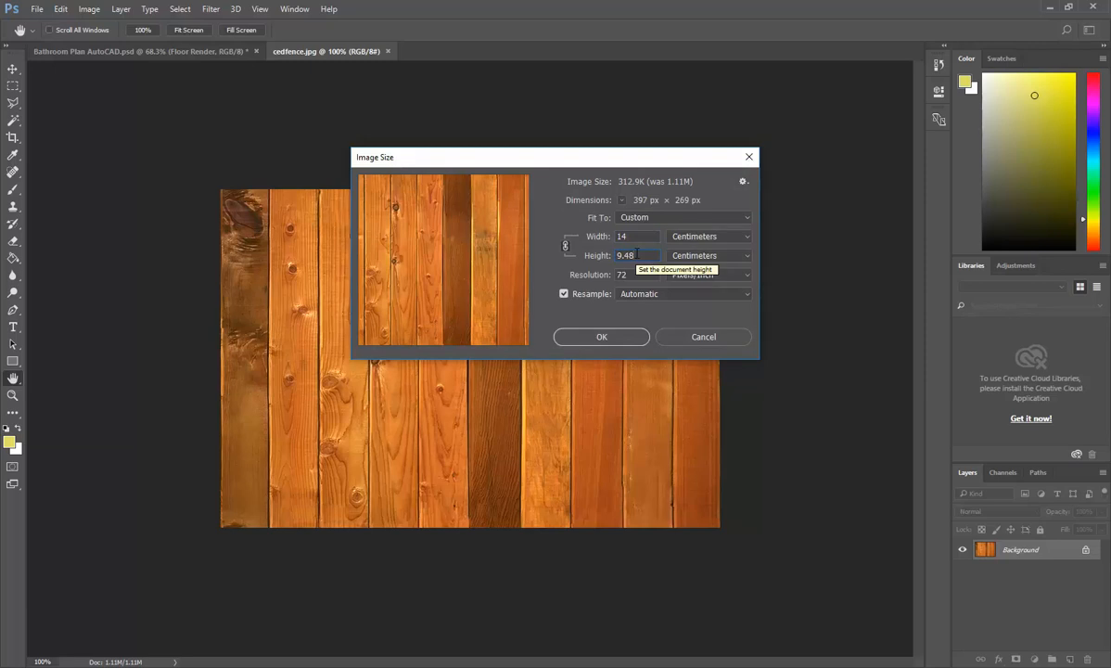
pyautogui.click(596, 337)
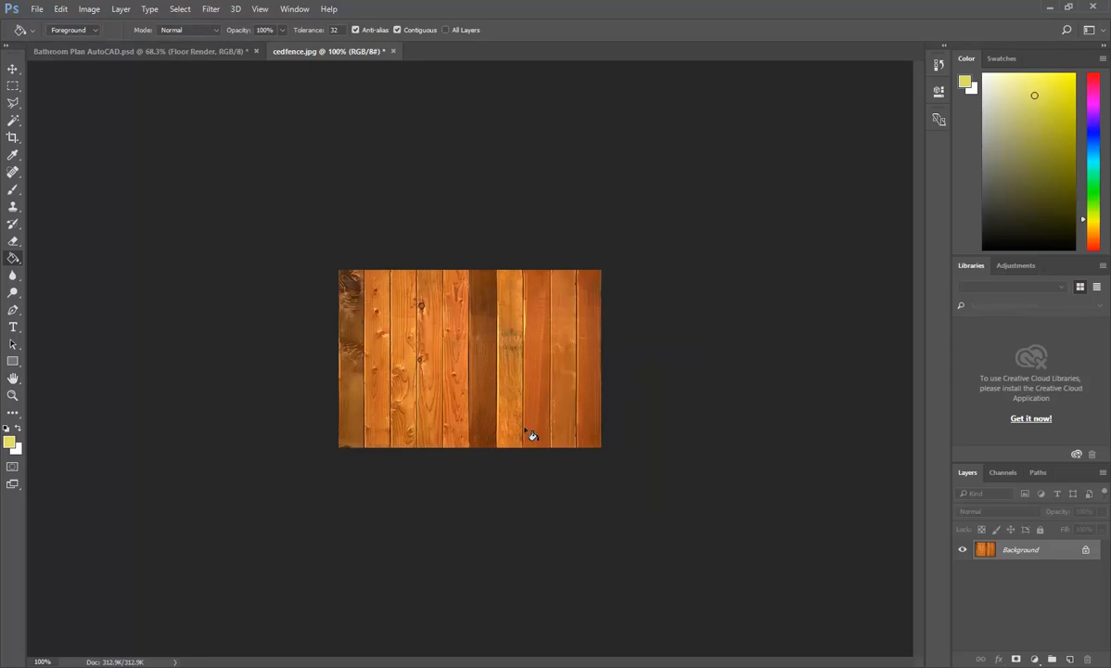
# Define the resized cedfence image as another pattern.
pyautogui.click(59, 10)
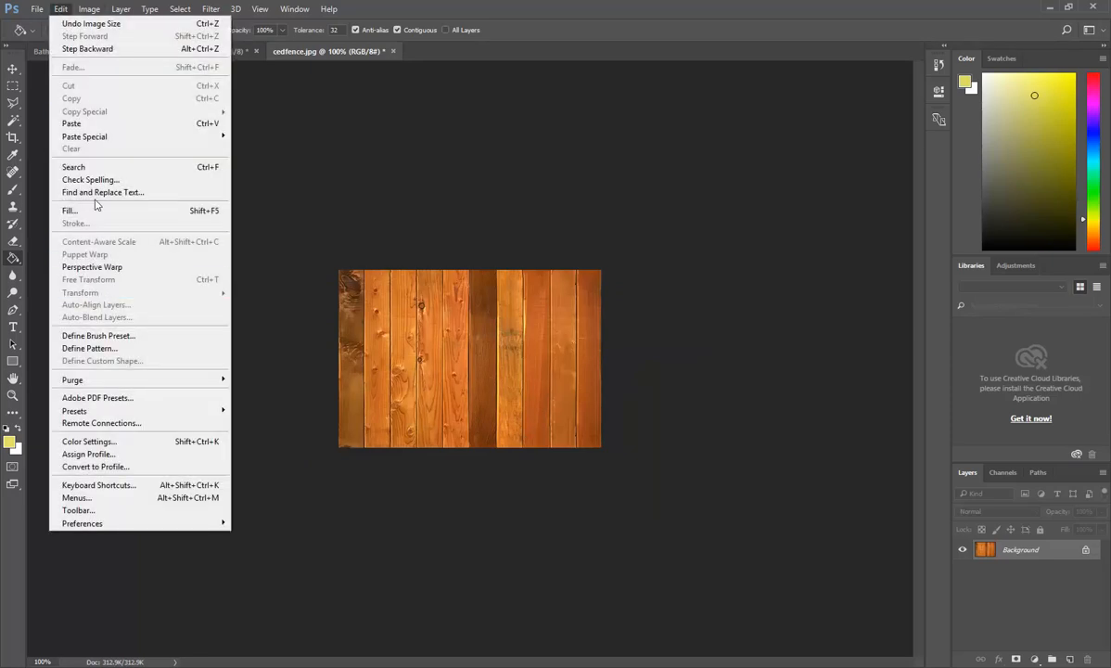
pyautogui.click(90, 348)
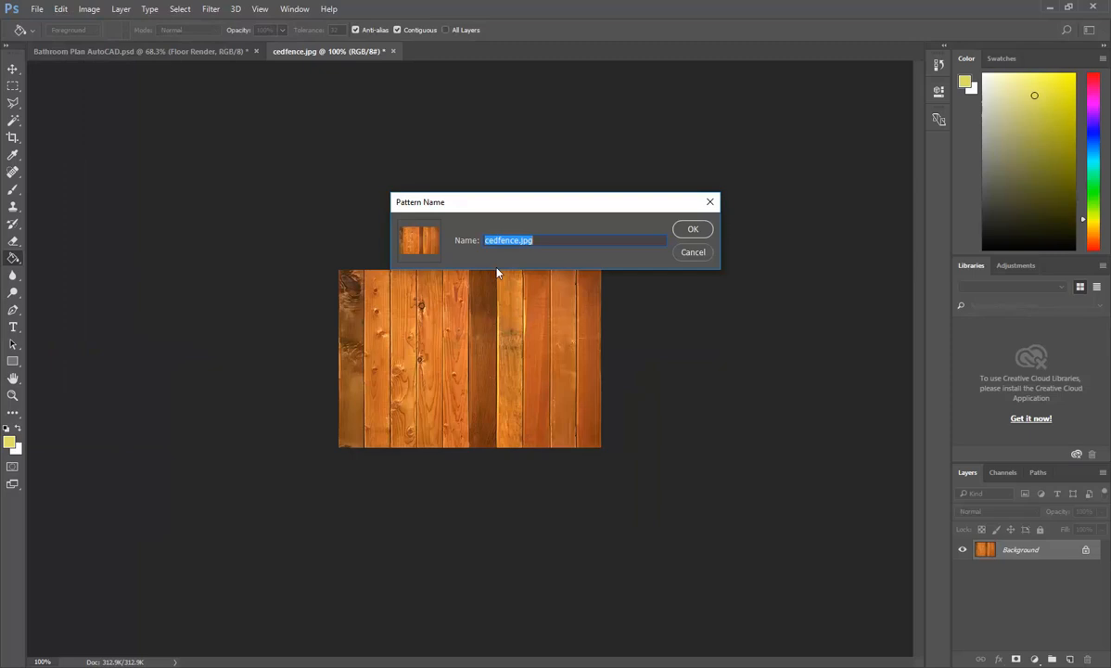
pyautogui.click(580, 244)
pyautogui.click(691, 228)
# Refill the selected floor area in the bathroom plan with the smaller cedfence pattern.
pyautogui.click(141, 51)
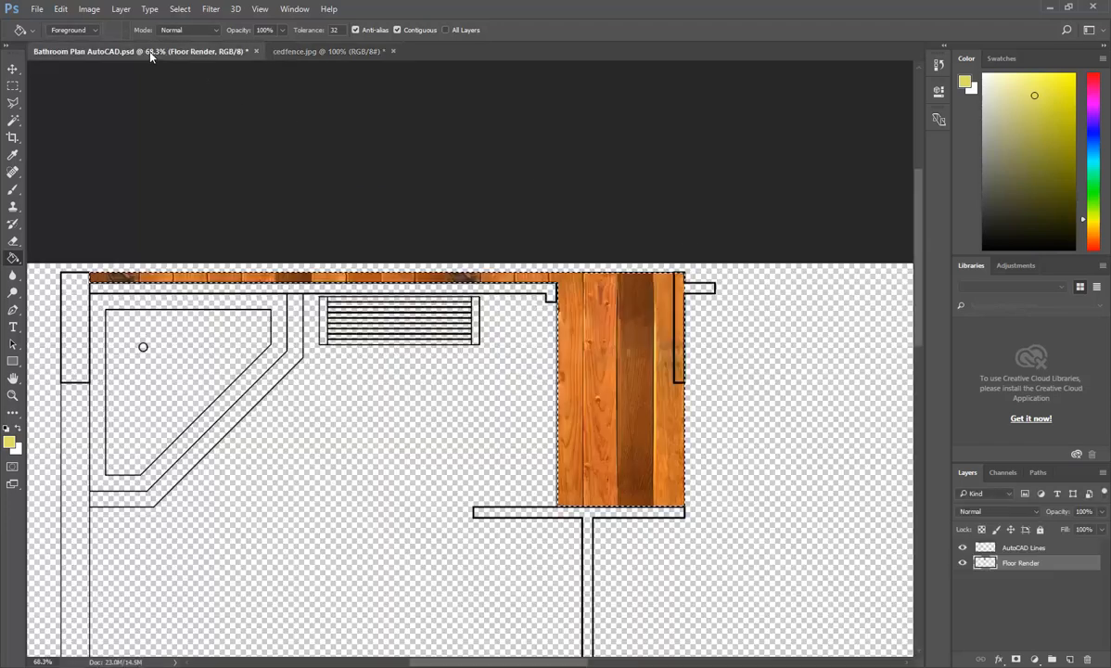
pyautogui.click(61, 9)
pyautogui.click(71, 210)
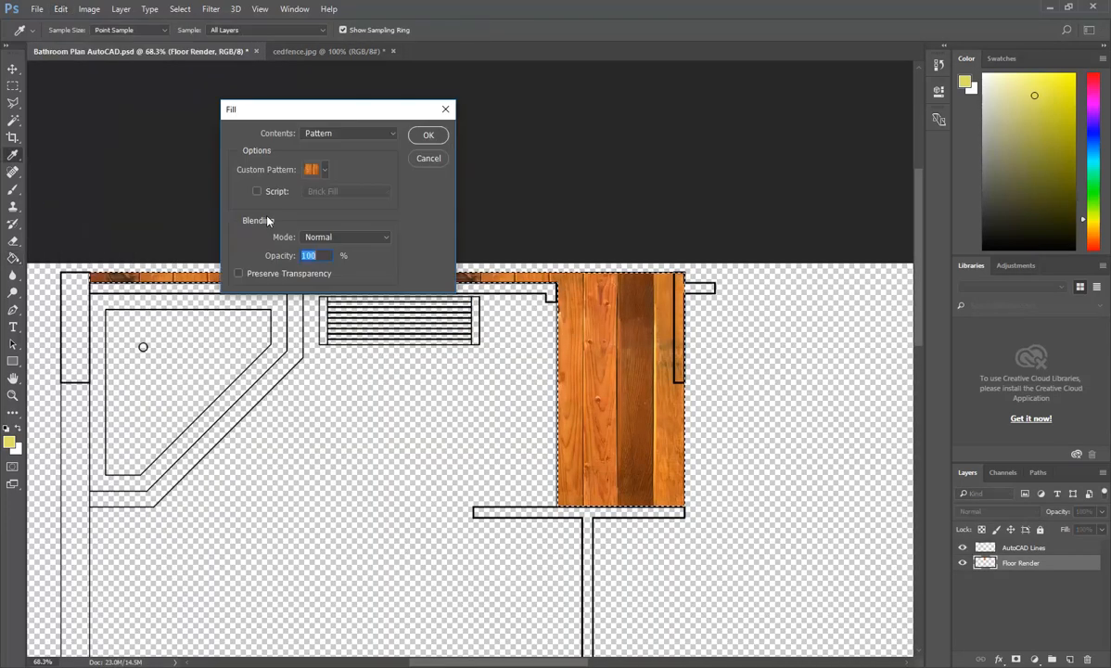
pyautogui.click(325, 170)
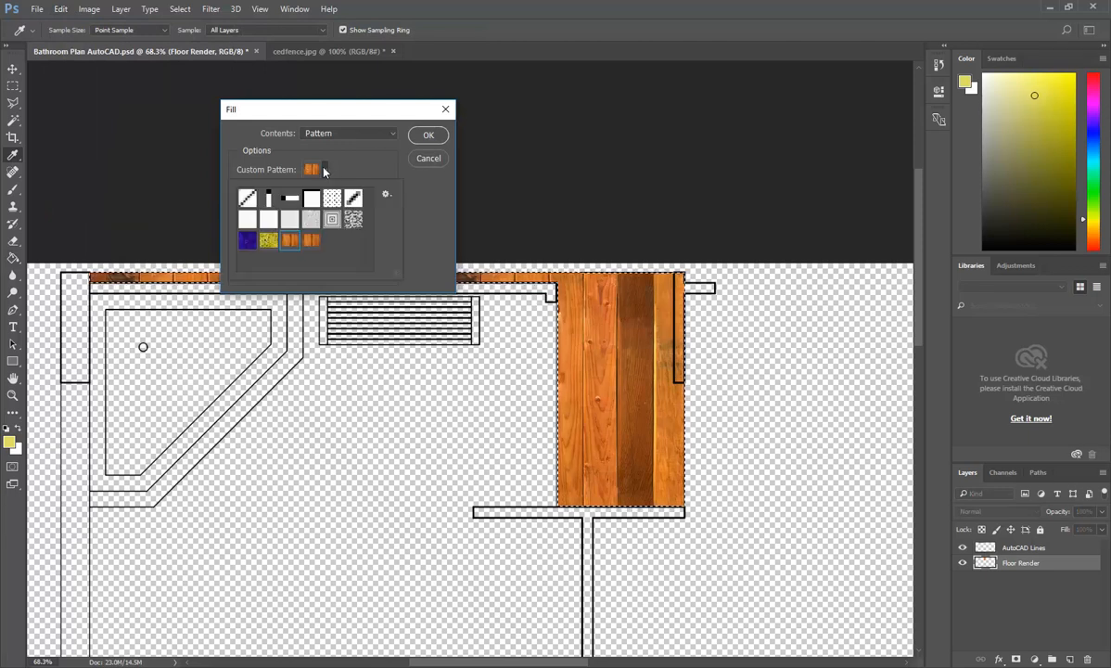
pyautogui.click(313, 241)
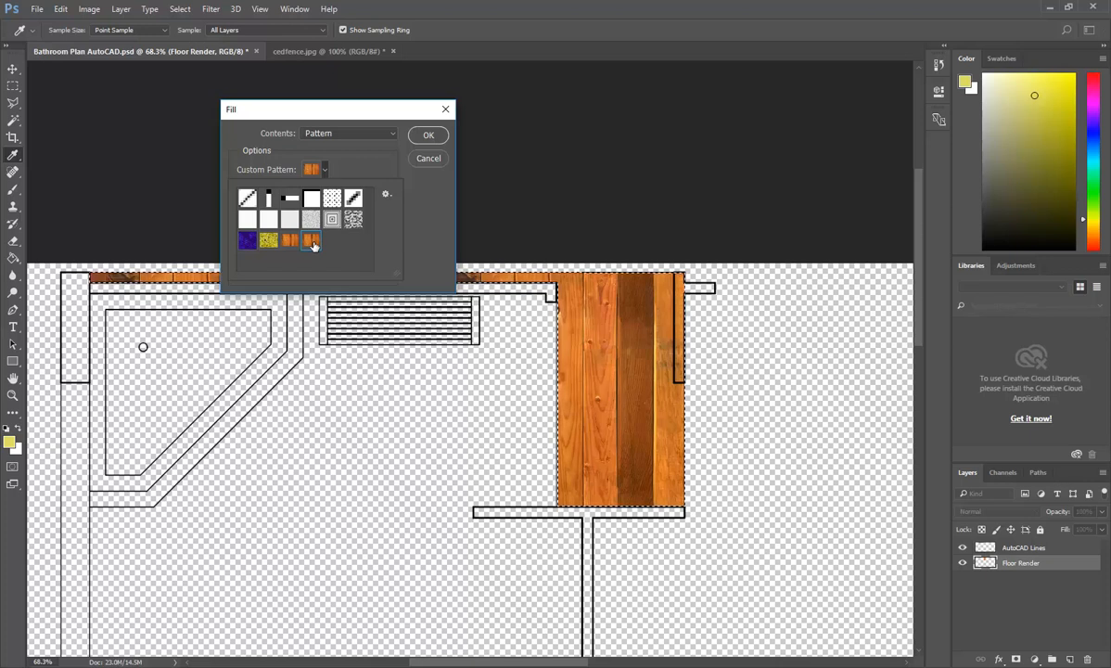
pyautogui.click(428, 135)
pyautogui.press('g')
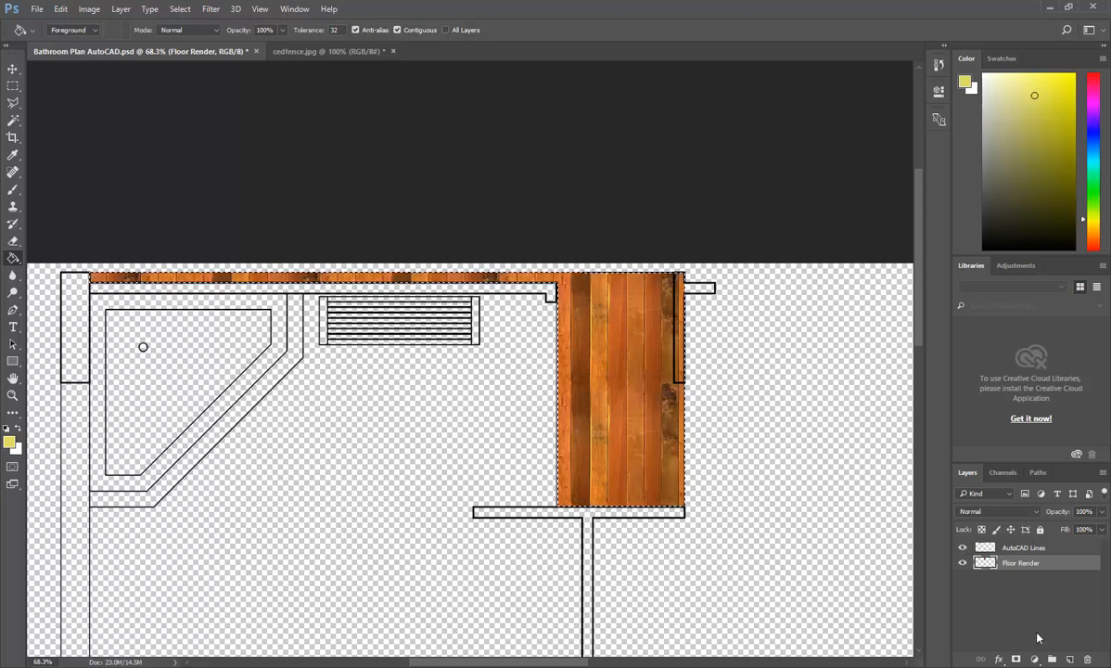
# Add a layer named Wall Render between the Floor Render and AutoCAD Lines layers.
pyautogui.hotkey('ctrl', 'shift', 'alt', 'n')
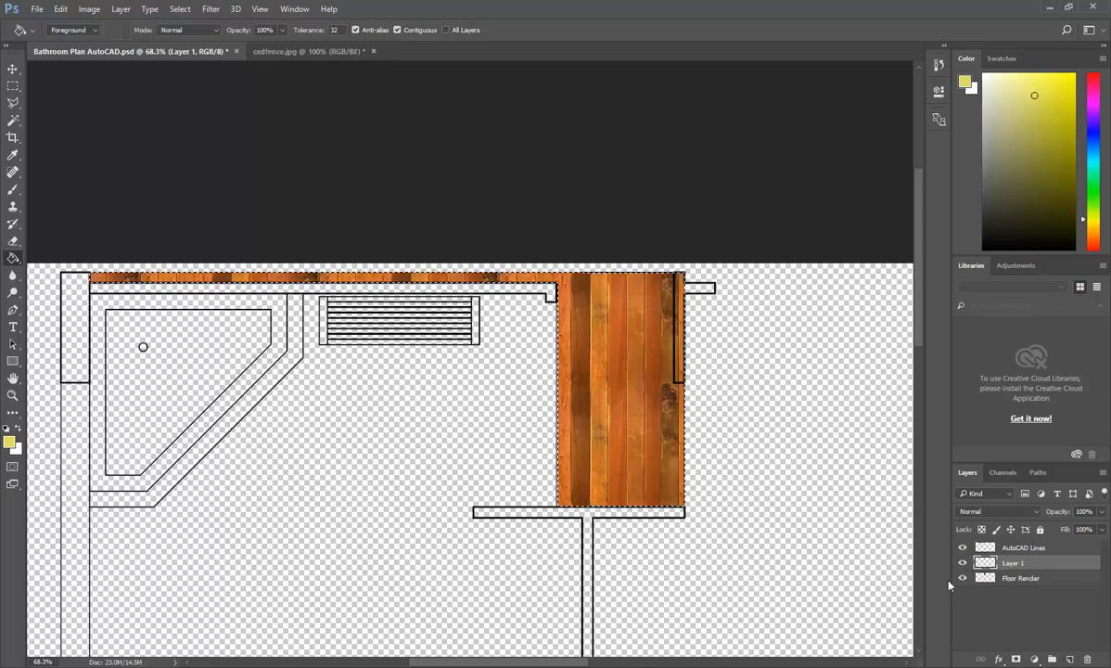
pyautogui.doubleClick(1016, 564)
pyautogui.press('Return')
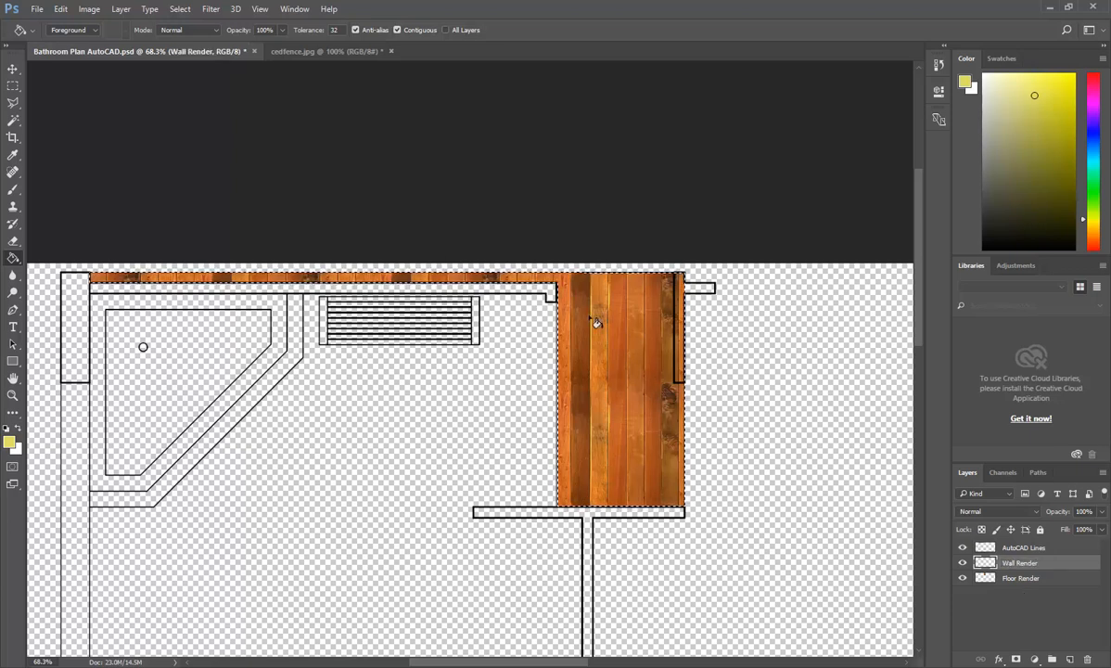
# Replace the floor selection with a rectangular marquee around the upright wall at the wood floor's outer edge, adding its short horizontal stub.
pyautogui.click(13, 85)
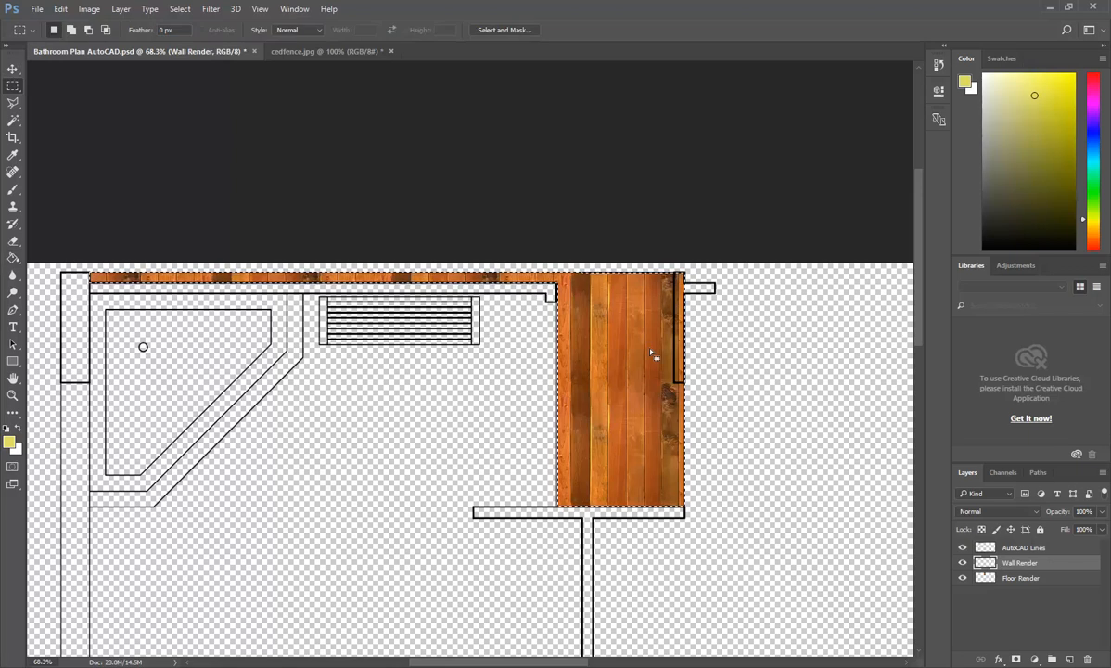
pyautogui.scroll(5, 720, 313)
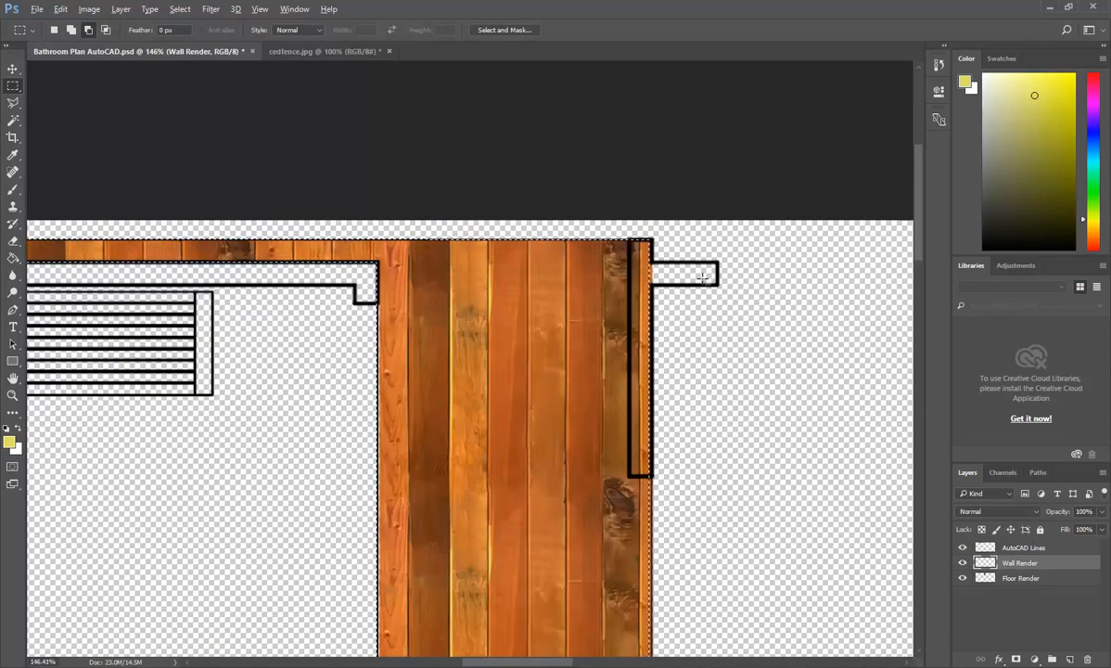
pyautogui.hotkey('ctrl', 'd')
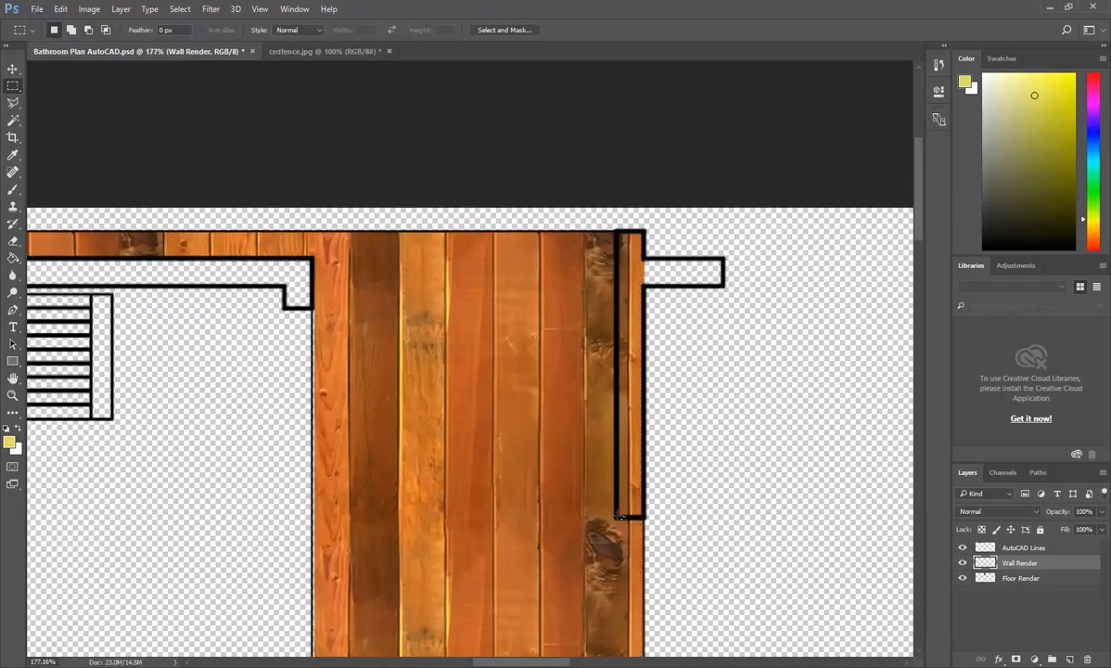
pyautogui.moveTo(644, 247); pyautogui.dragTo(646, 237)
pyautogui.press('shift')
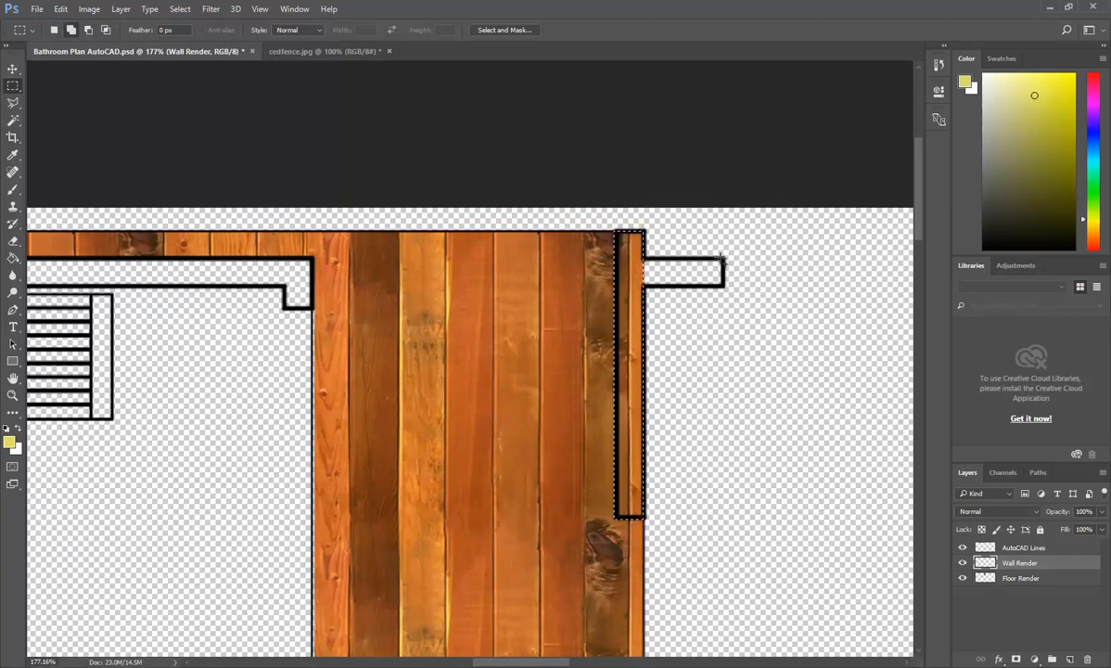
pyautogui.moveTo(634, 281); pyautogui.dragTo(634, 281)
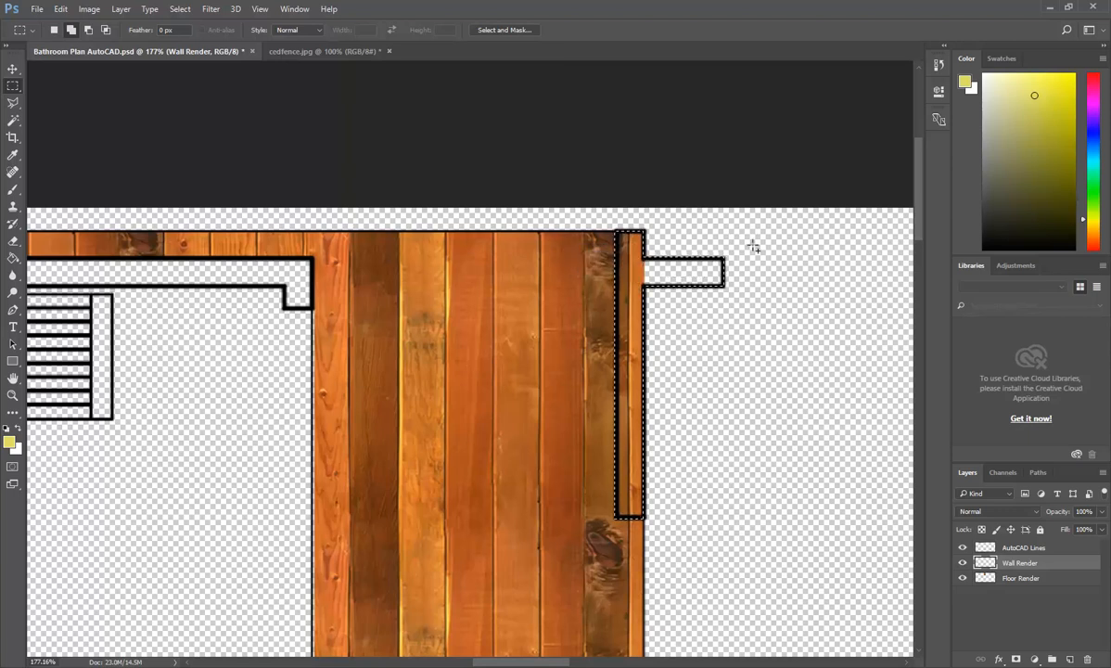
pyautogui.scroll(-4, 695, 274)
pyautogui.scroll(2, 682, 287)
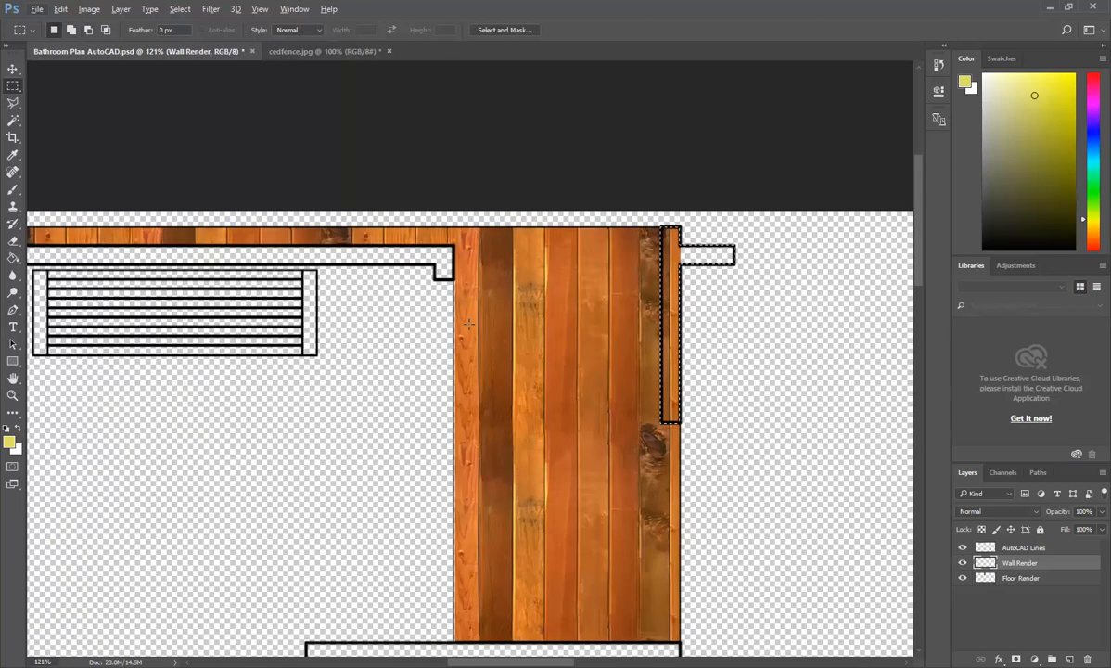
# Set the foreground color to purple c061df and fill the selected wall on the Wall Render layer using the Paint Bucket.
pyautogui.click(60, 8)
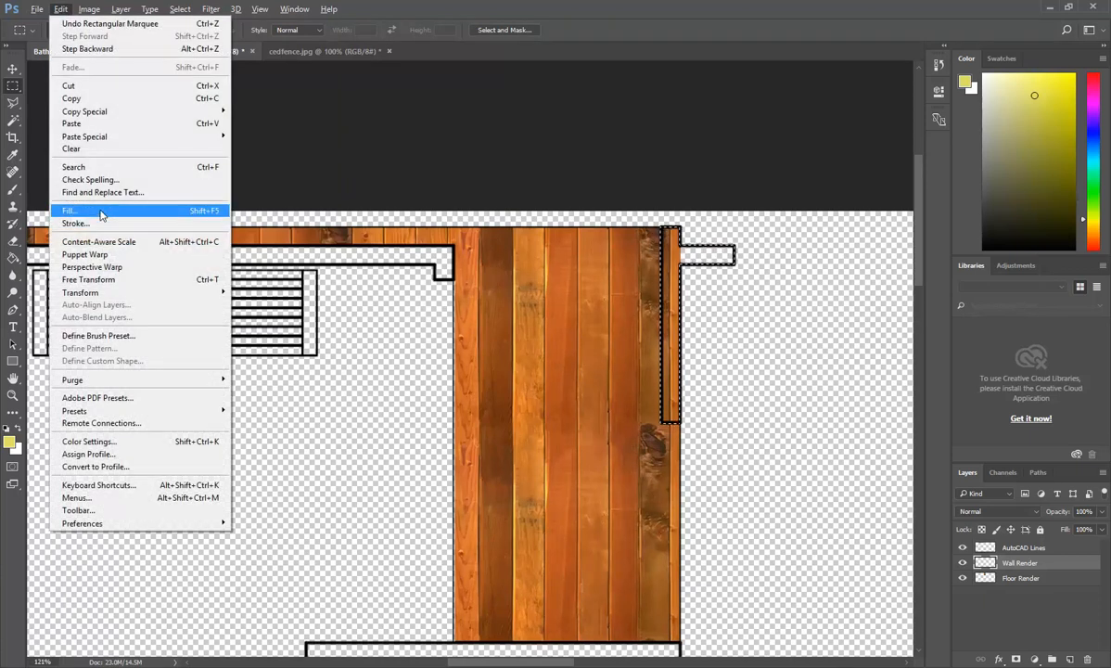
pyautogui.press('Escape')
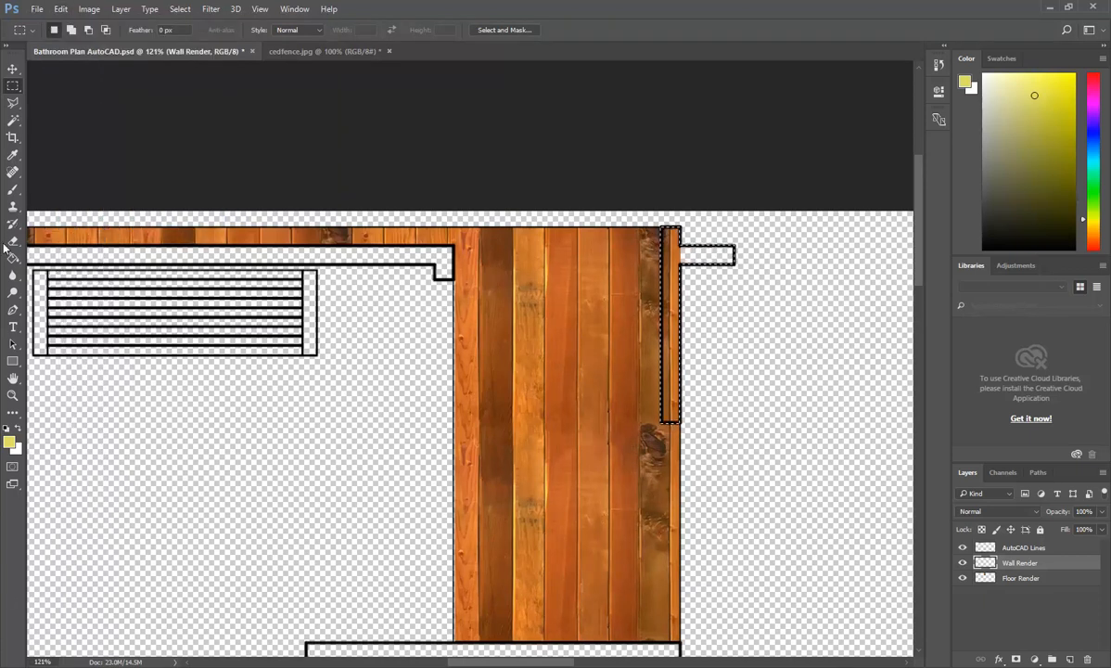
pyautogui.press('i')
pyautogui.click(9, 441)
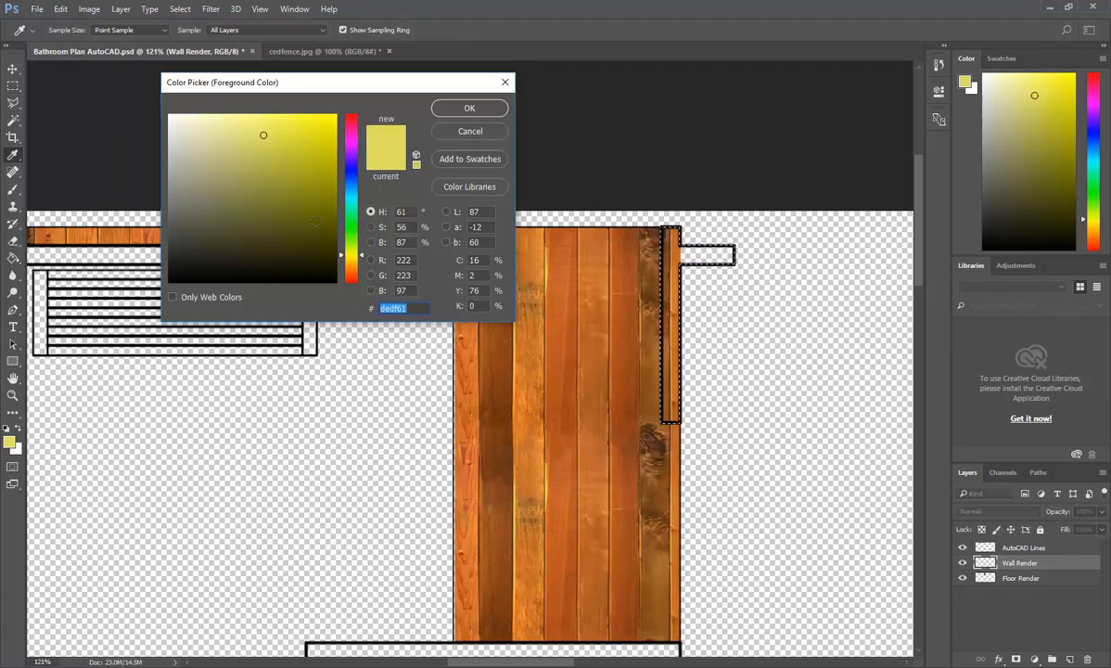
pyautogui.moveTo(350, 247); pyautogui.dragTo(360, 153)
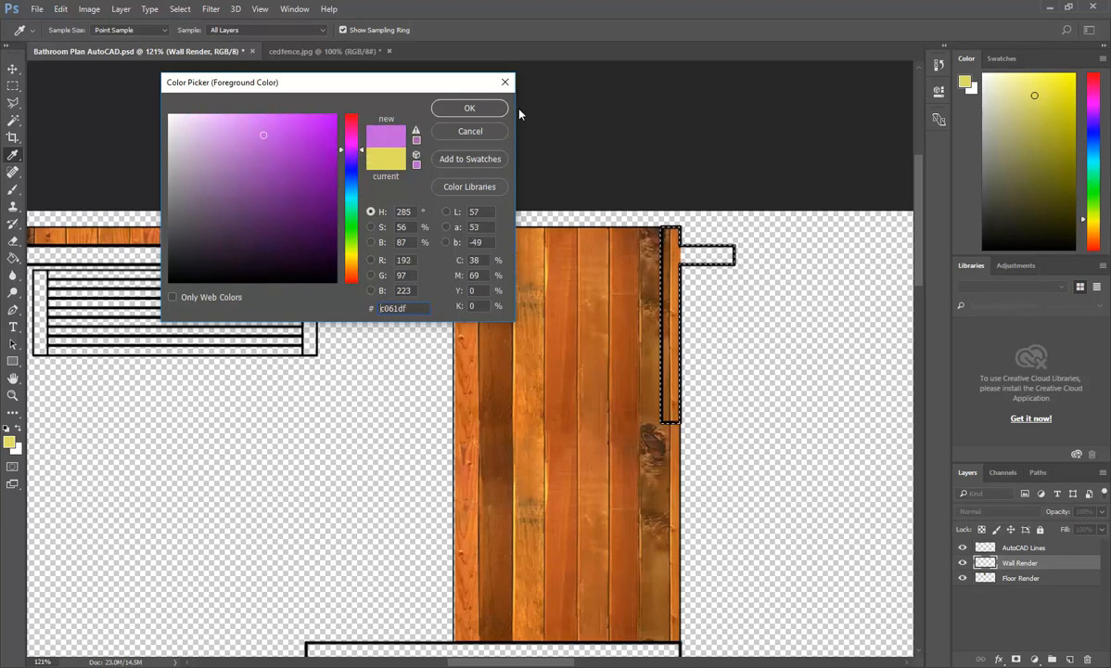
pyautogui.click(492, 109)
pyautogui.click(13, 258)
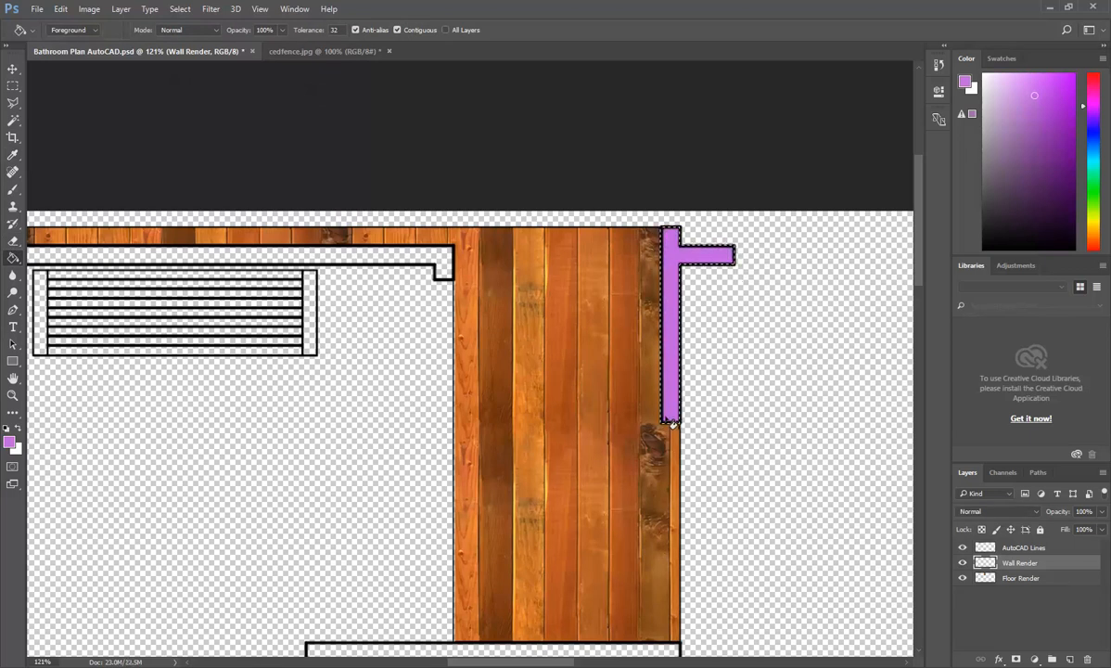
# Replace the selection with a marquee around the hooked end of the long horizontal wall below the wood strip, adding part of its straight run.
pyautogui.scroll(-5, 529, 310)
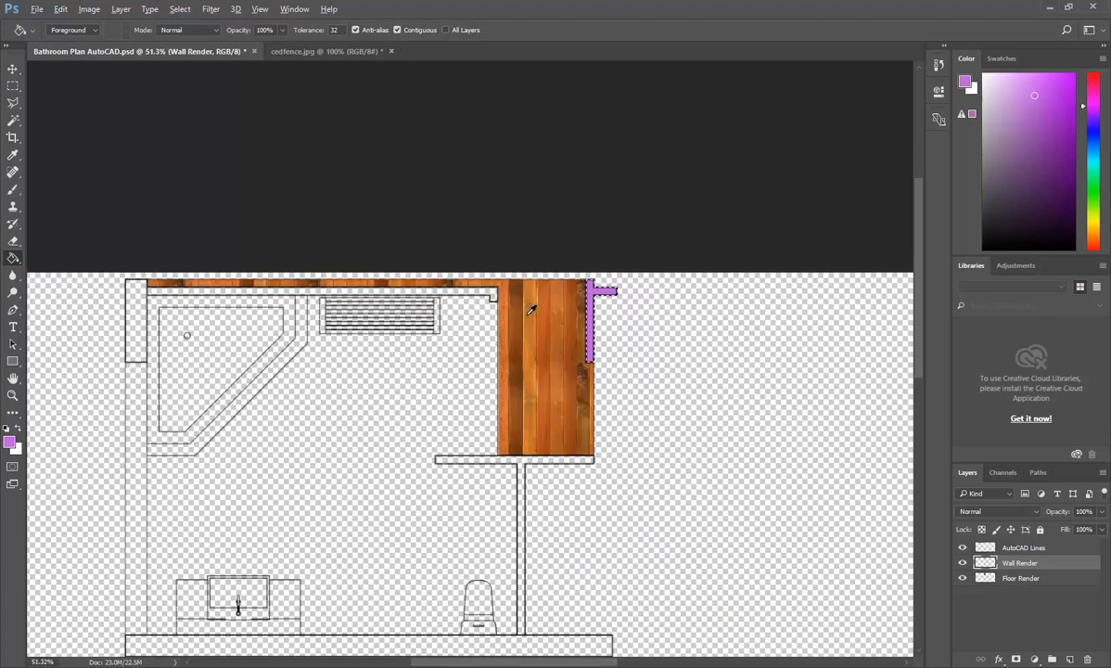
pyautogui.scroll(1, 343, 352)
pyautogui.scroll(-3, 371, 389)
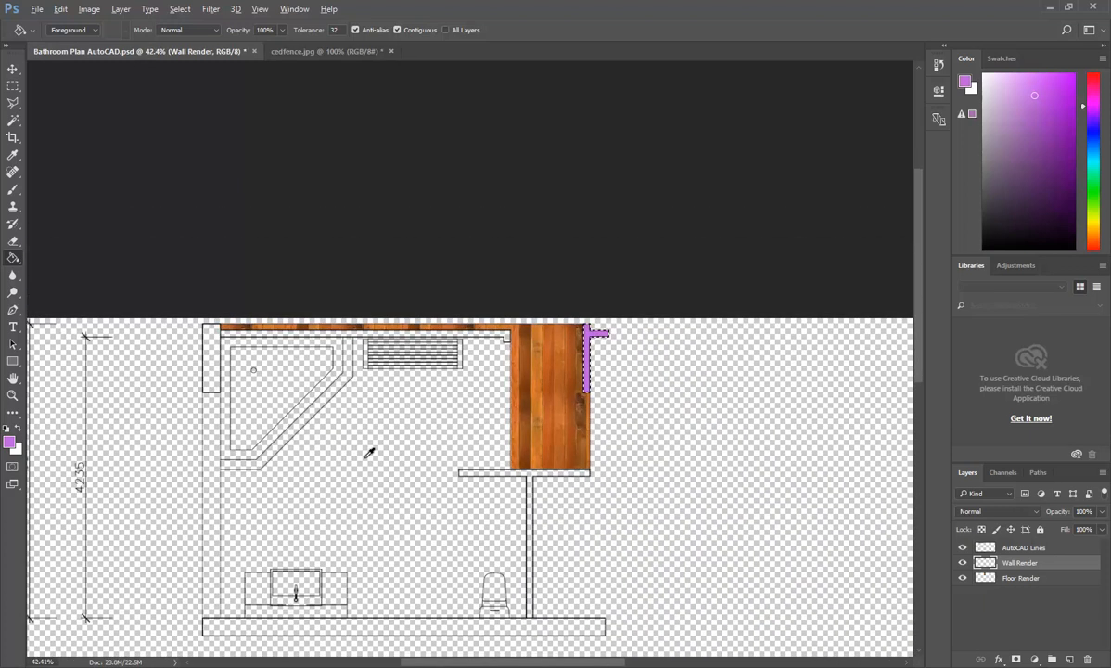
pyautogui.scroll(3, 381, 427)
pyautogui.scroll(1, 427, 401)
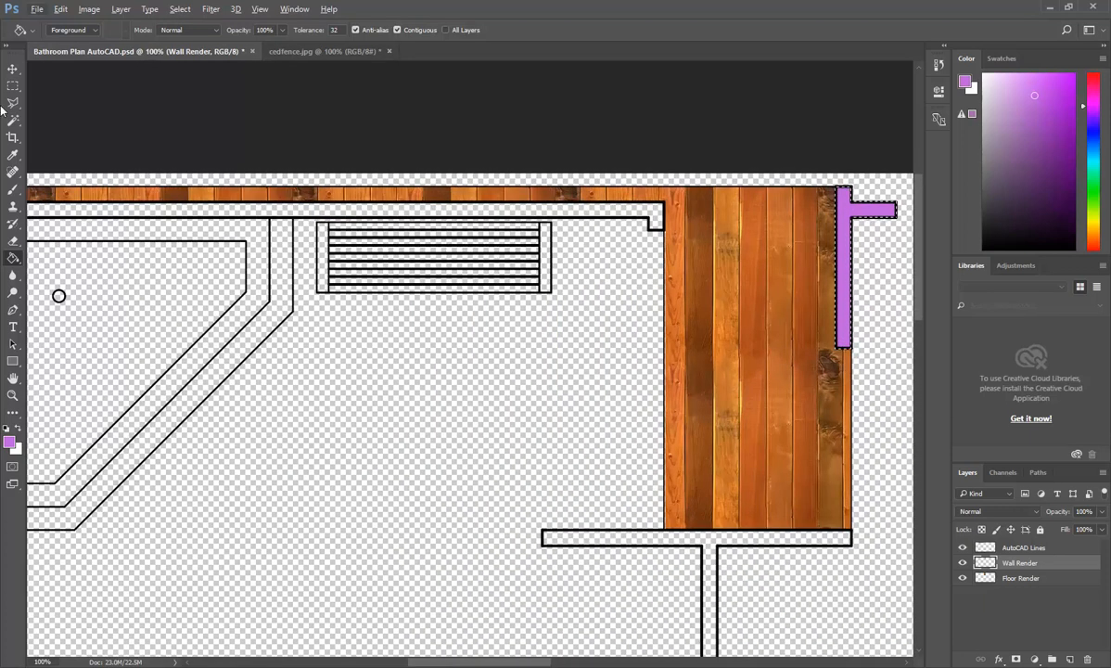
pyautogui.click(12, 85)
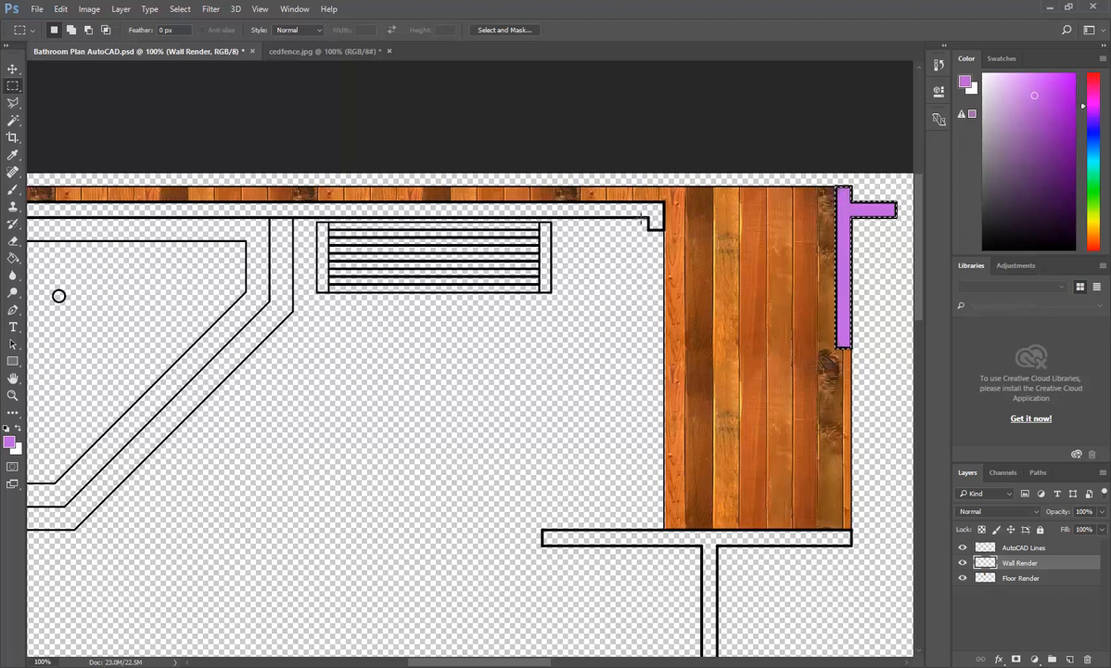
pyautogui.scroll(5, 634, 211)
pyautogui.moveTo(666, 247); pyautogui.dragTo(669, 252)
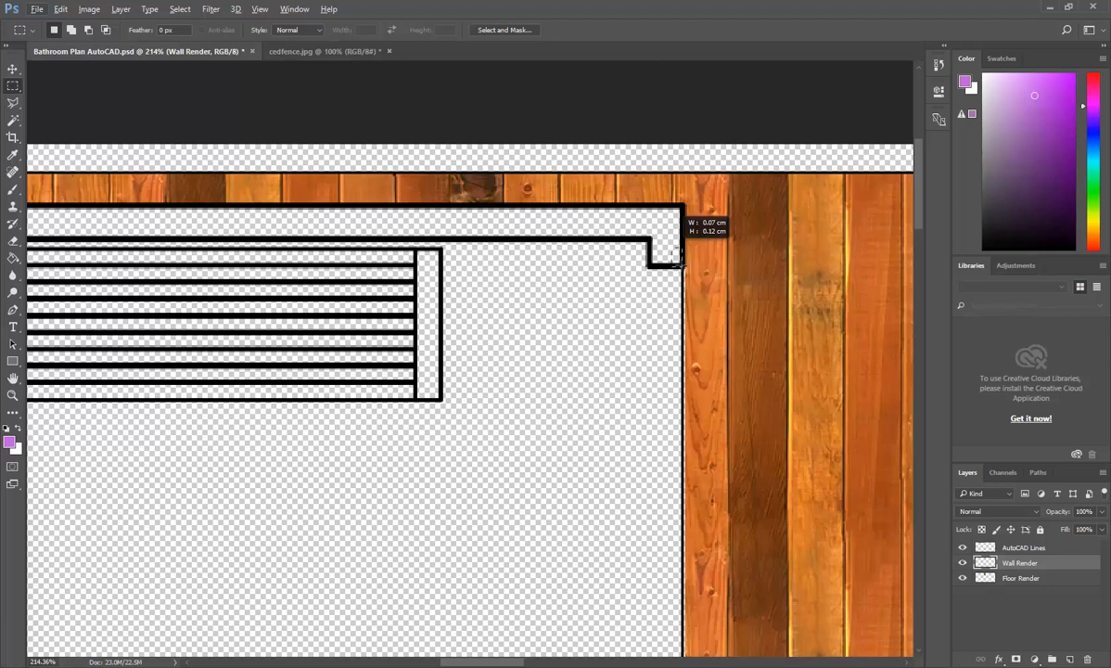
pyautogui.moveTo(669, 251); pyautogui.dragTo(664, 224)
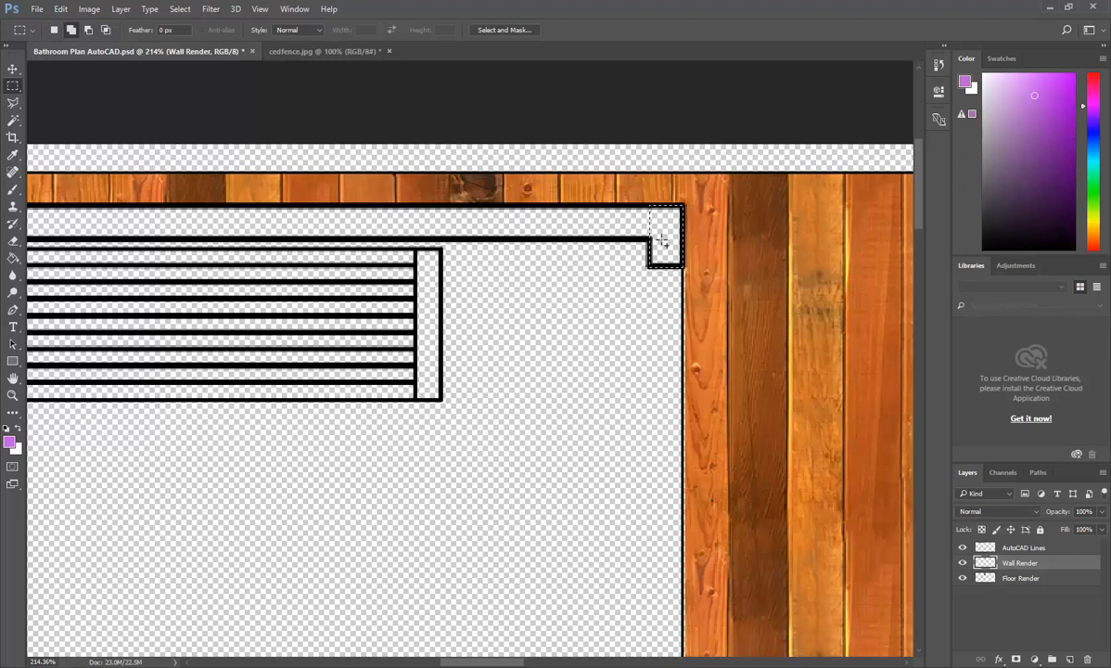
pyautogui.moveTo(590, 226); pyautogui.dragTo(200, 208)
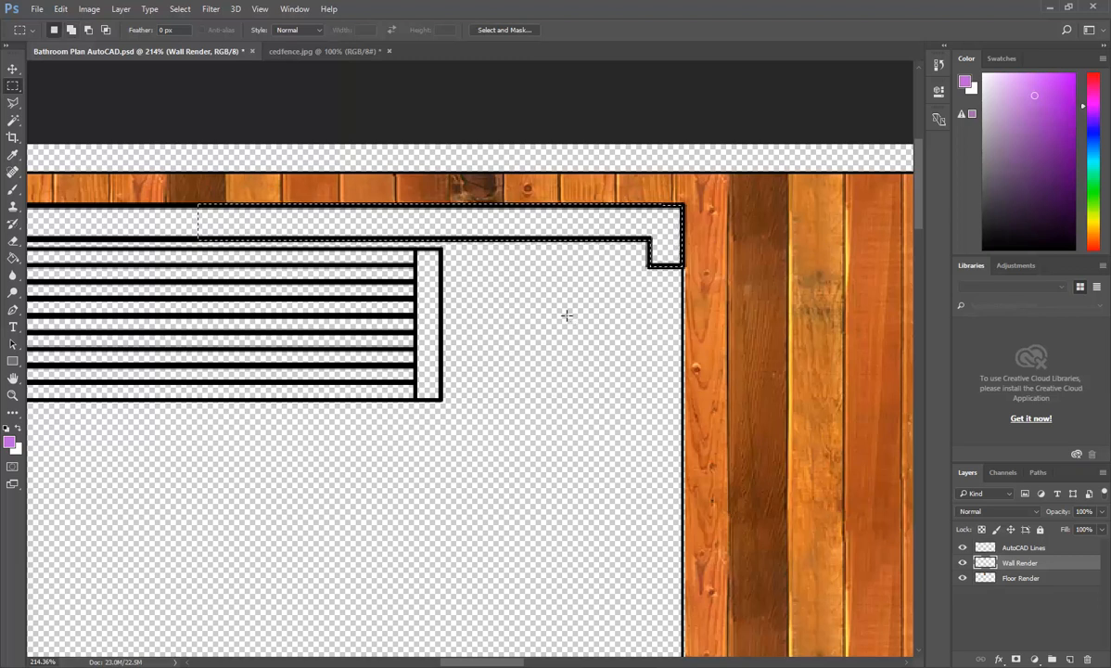
# Extend the selection along the horizontal wall to the upright wall at its far end and fill it with purple using the Paint Bucket.
pyautogui.press('alt')
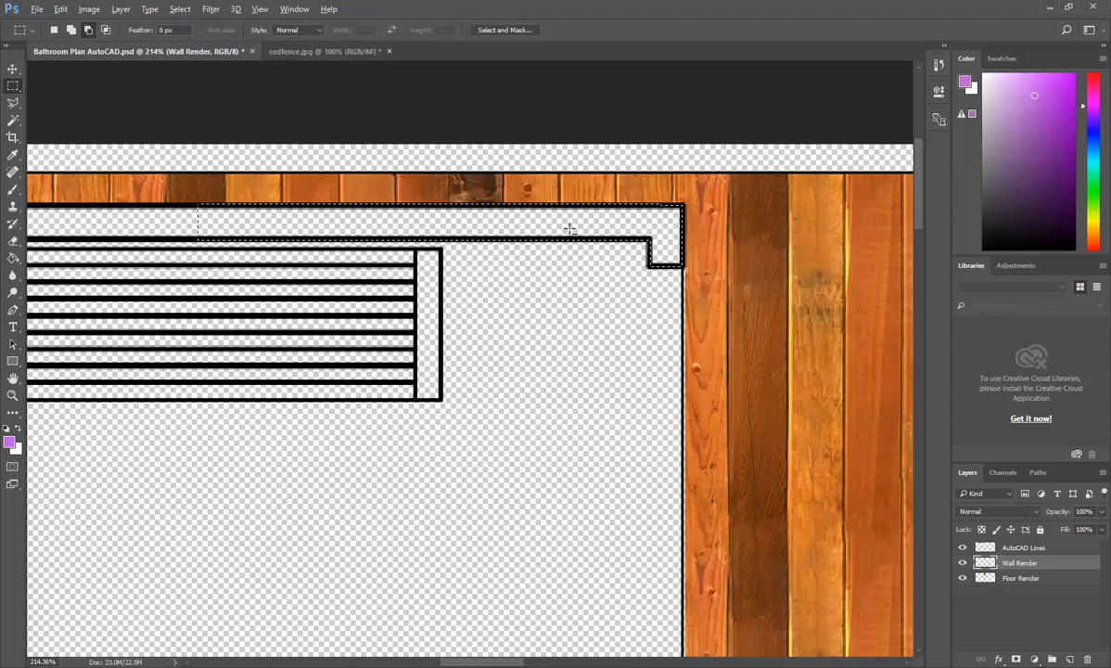
pyautogui.scroll(-2, 513, 268)
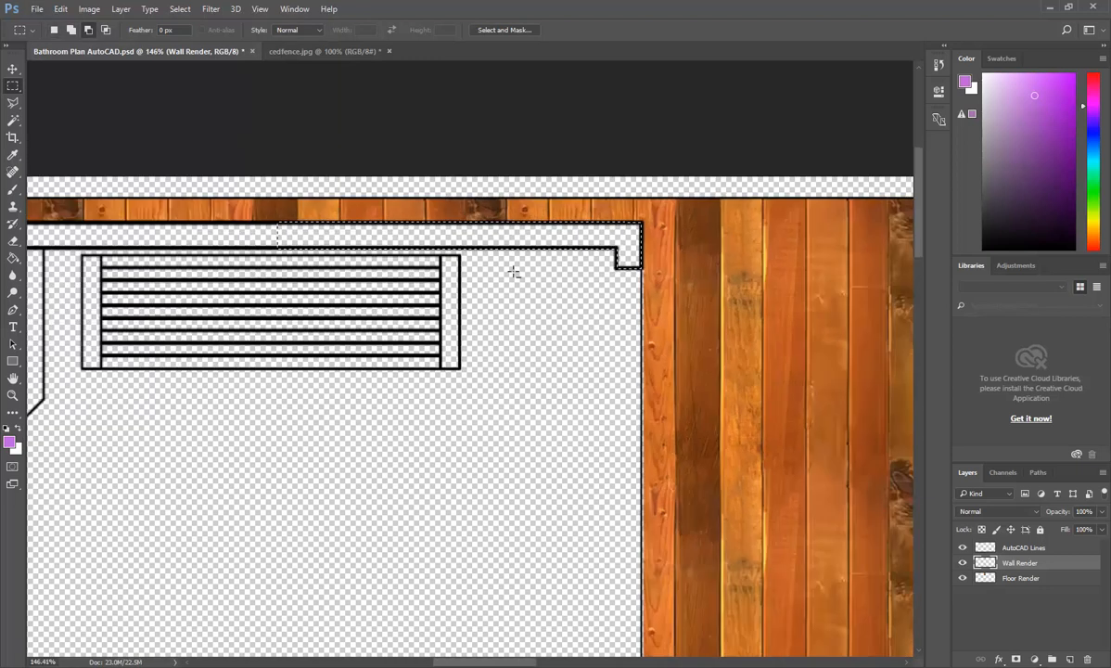
pyautogui.scroll(-4, 416, 293)
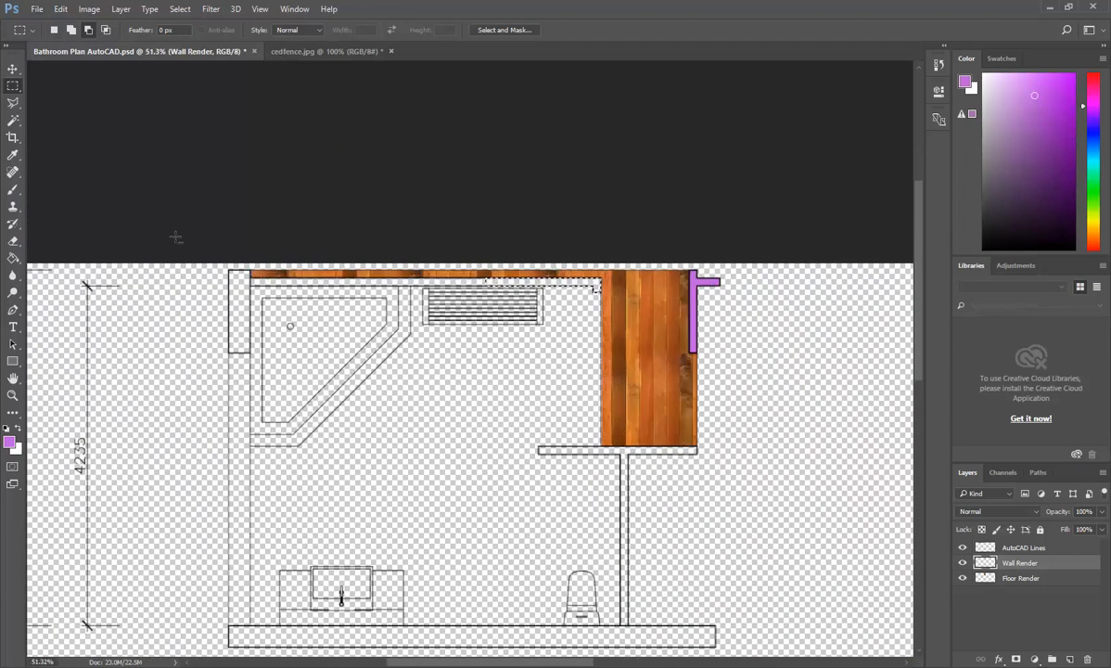
pyautogui.scroll(4, 475, 325)
pyautogui.scroll(2, 475, 325)
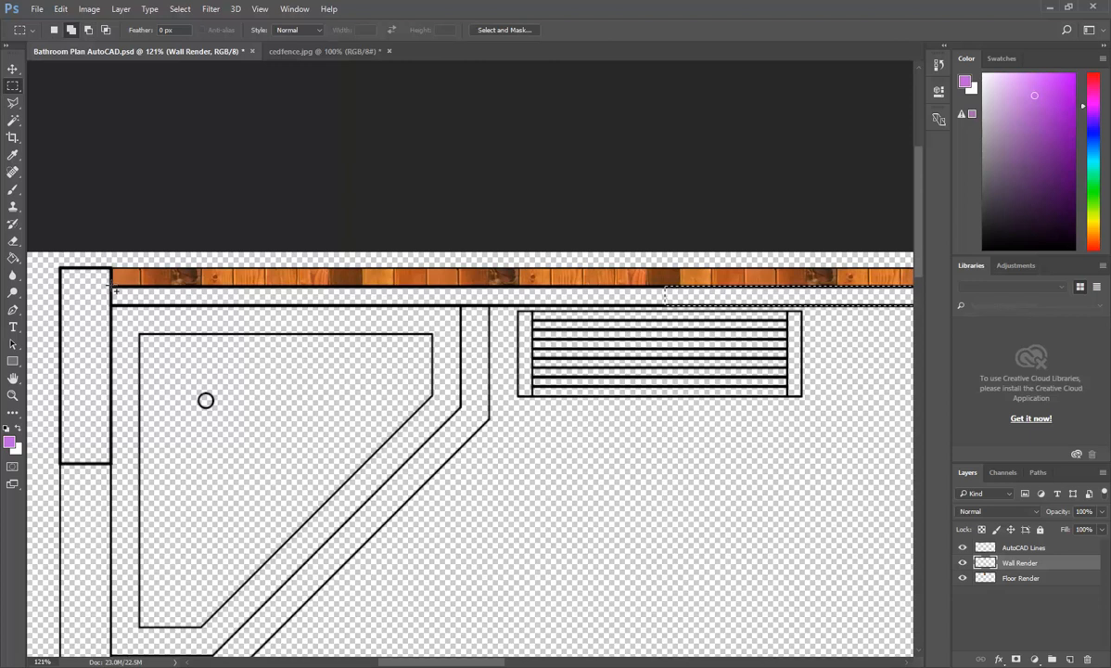
pyautogui.moveTo(112, 286); pyautogui.dragTo(677, 295)
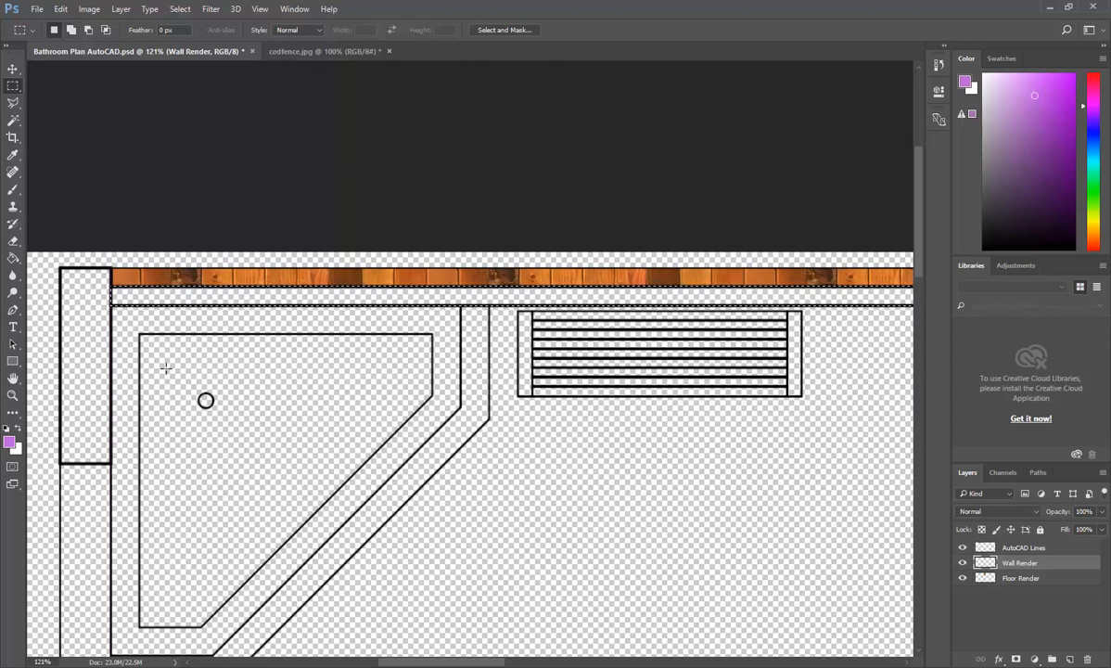
pyautogui.scroll(-3, 166, 371)
pyautogui.scroll(1, 280, 474)
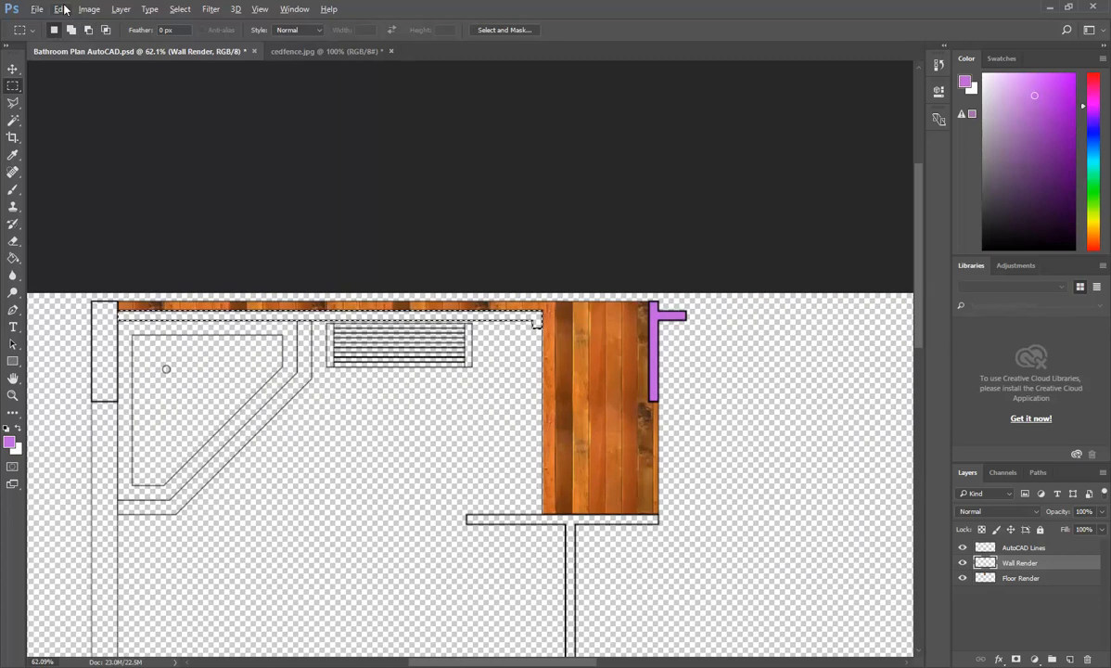
pyautogui.click(13, 257)
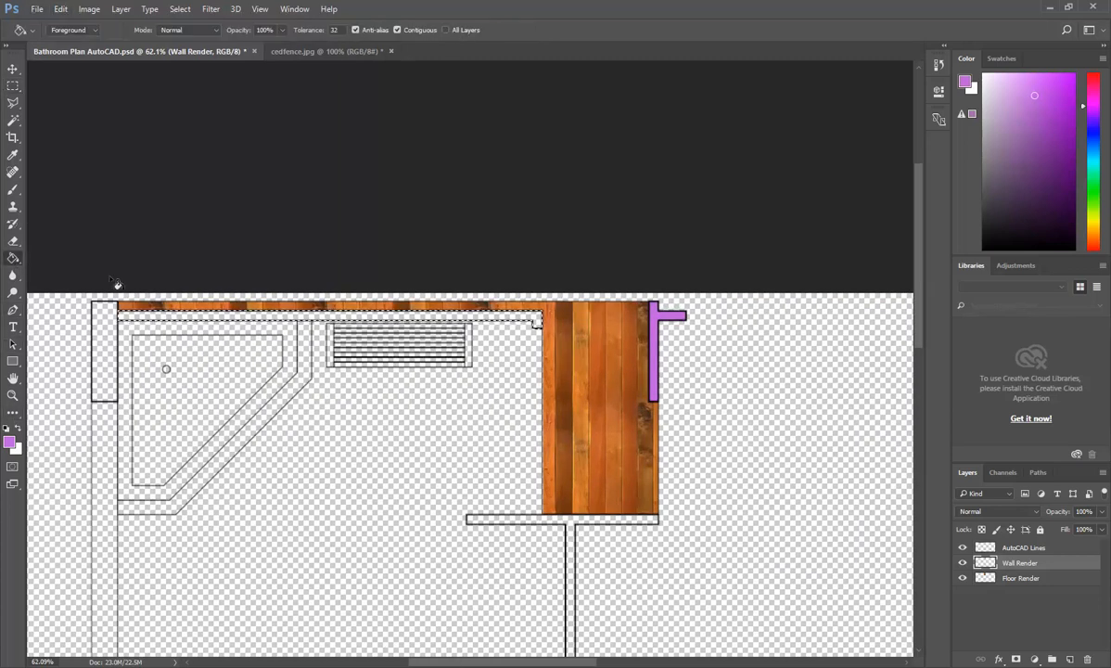
pyautogui.click(494, 324)
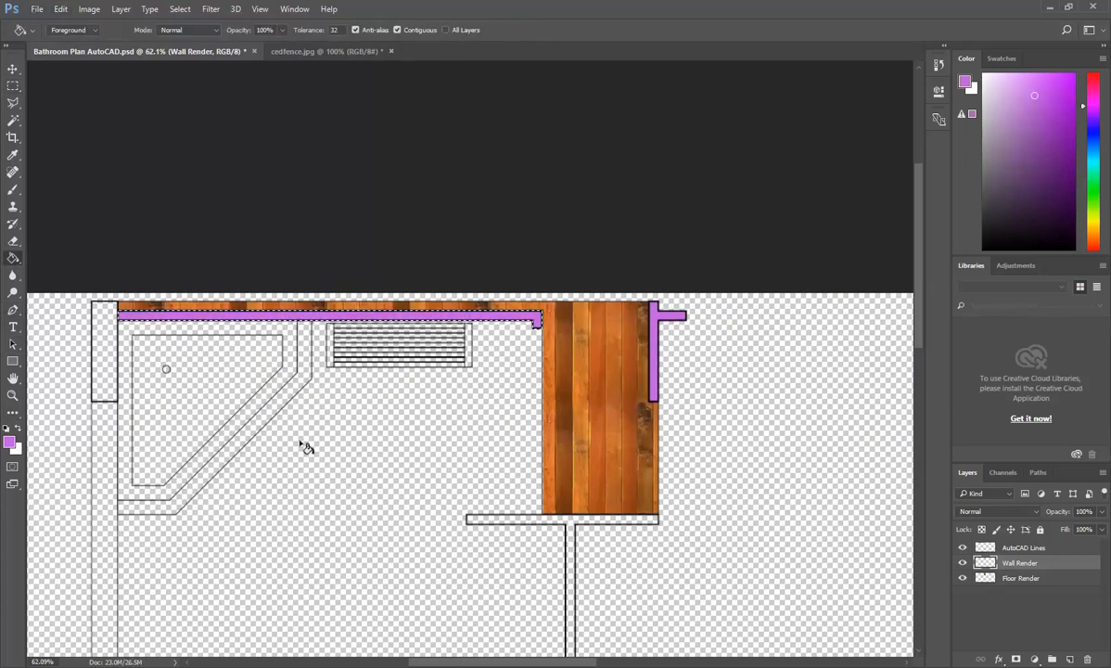
# On the Floor Render layer, select the main bathroom floor with a marquee about 9.3 by 8.5 cm and subtract its overlap with the wood floor.
pyautogui.scroll(-3, 306, 447)
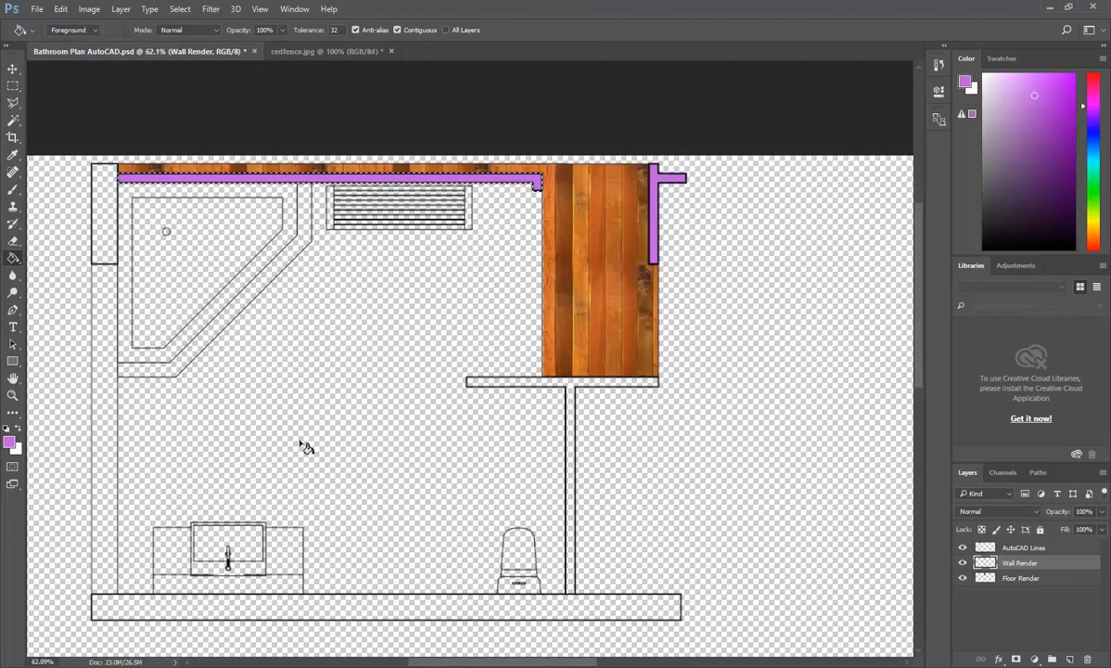
pyautogui.scroll(-1, 306, 447)
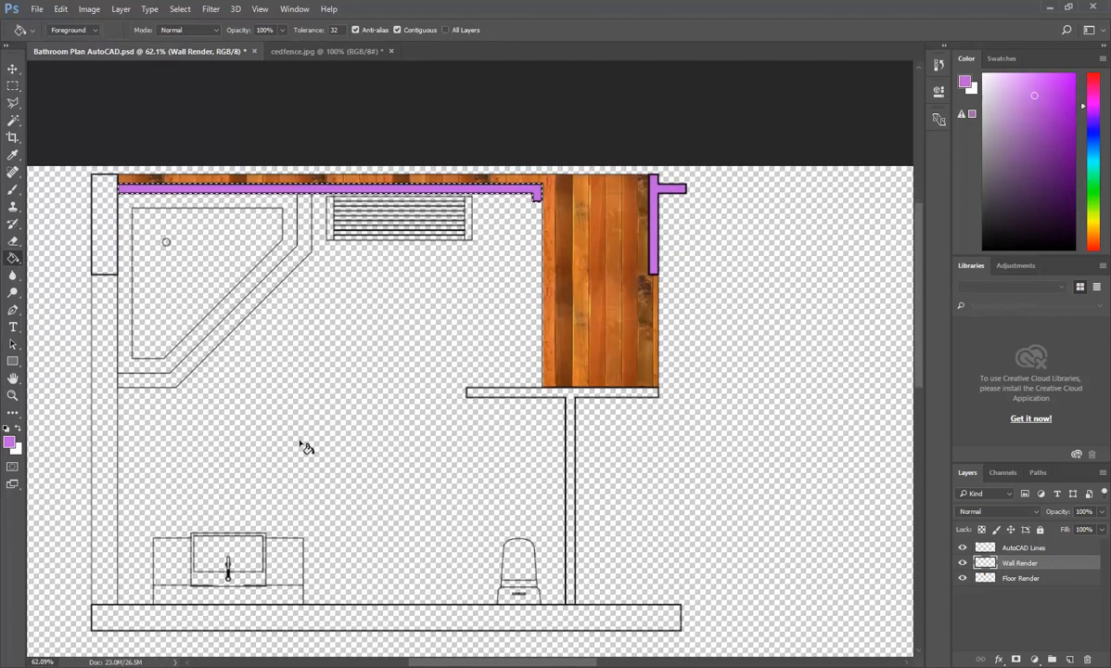
pyautogui.click(995, 577)
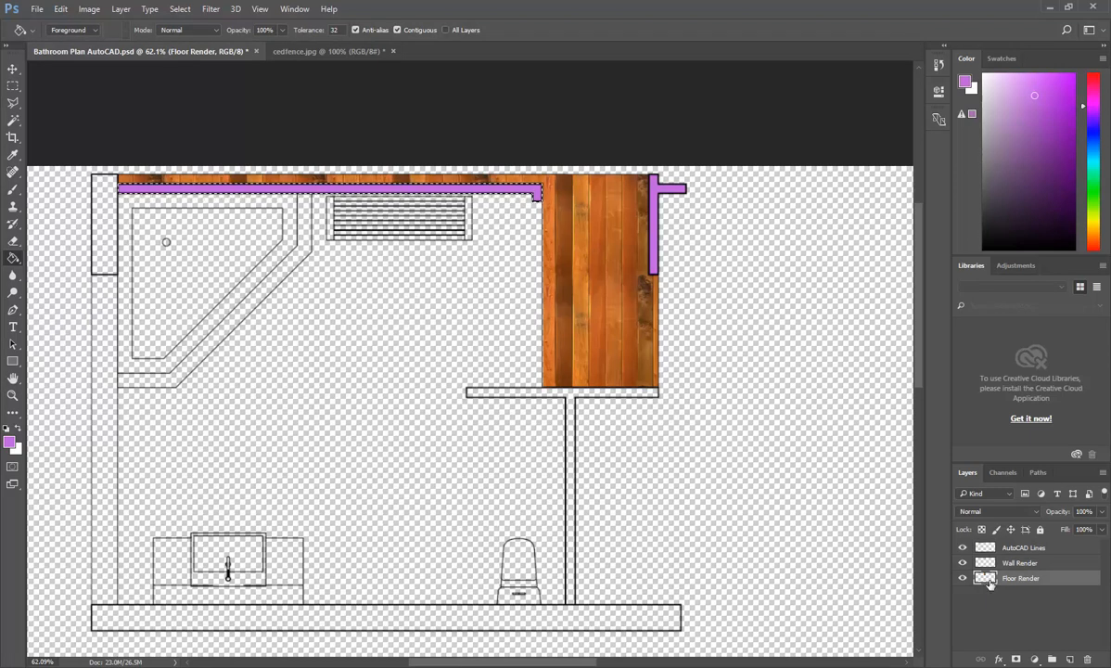
pyautogui.click(13, 85)
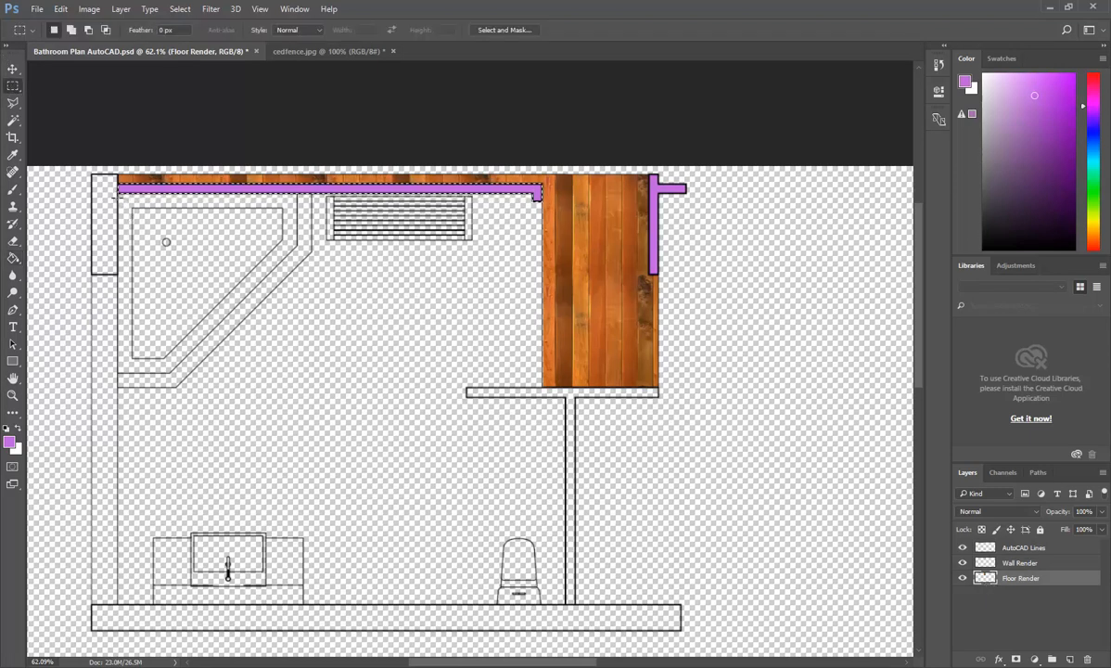
pyautogui.hotkey('ctrl', 'd')
pyautogui.moveTo(118, 603); pyautogui.dragTo(248, 449)
pyautogui.moveTo(526, 264); pyautogui.dragTo(566, 191)
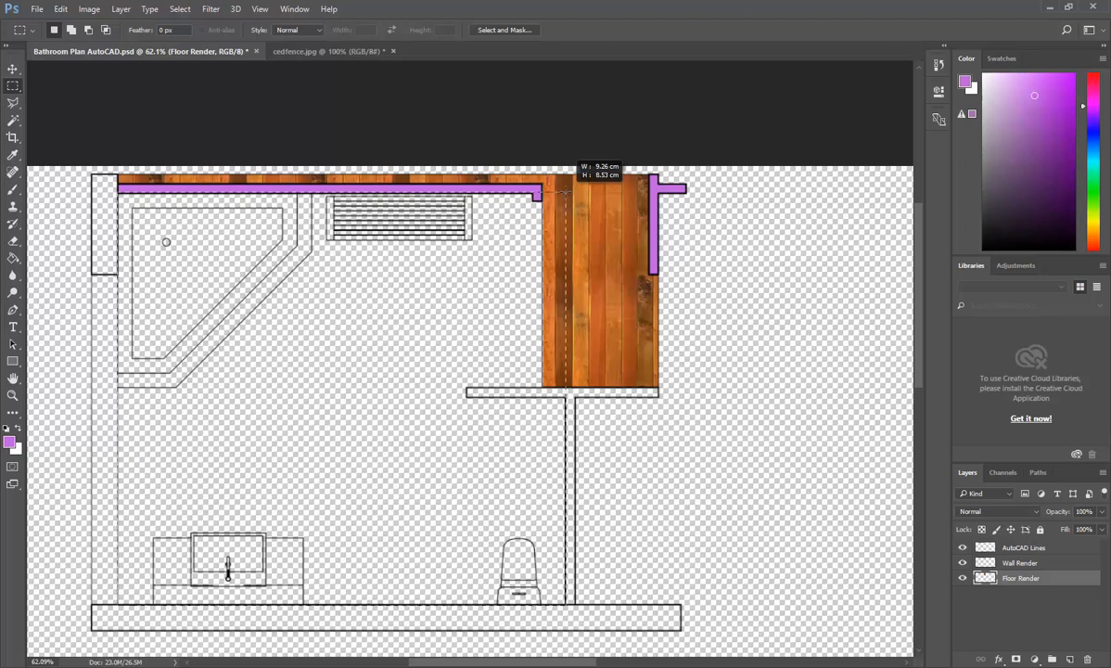
pyautogui.moveTo(566, 191); pyautogui.dragTo(562, 193)
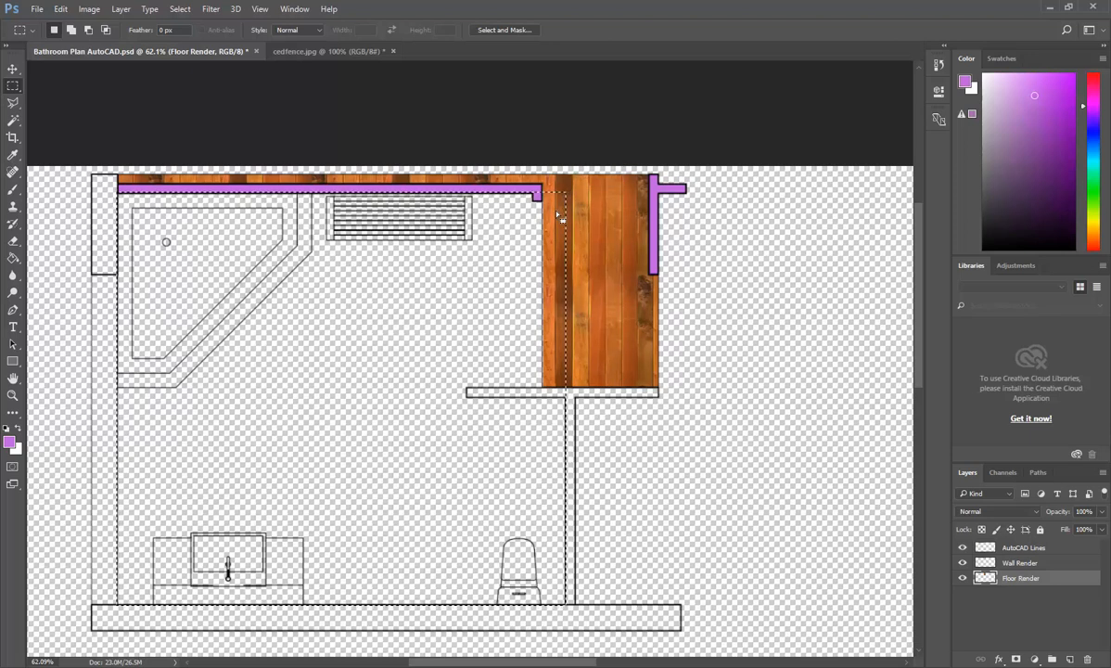
pyautogui.press('alt')
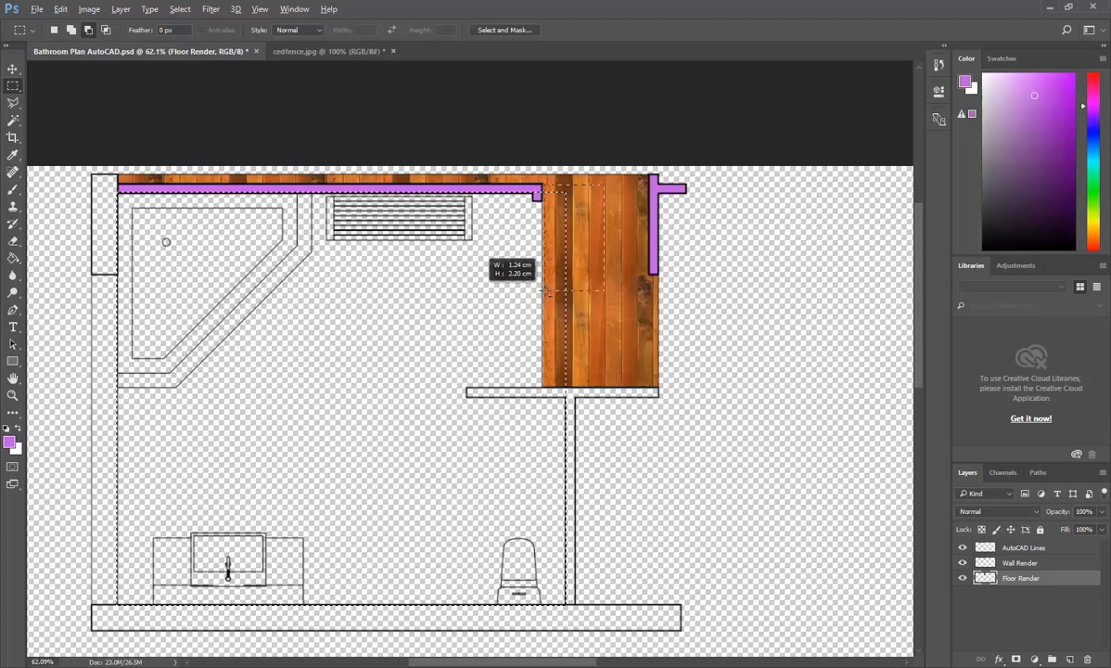
pyautogui.moveTo(522, 349); pyautogui.dragTo(545, 391)
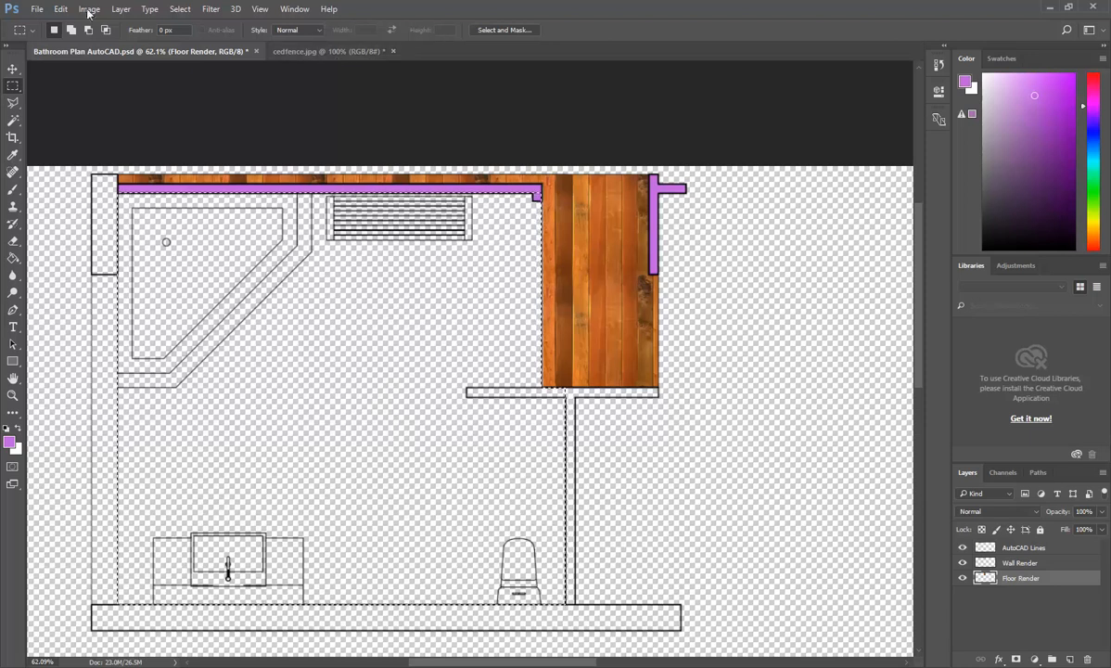
# Browse to the Tiles folder within Material Images for opening a file, and show its contents as large icons.
pyautogui.click(36, 9)
pyautogui.click(55, 38)
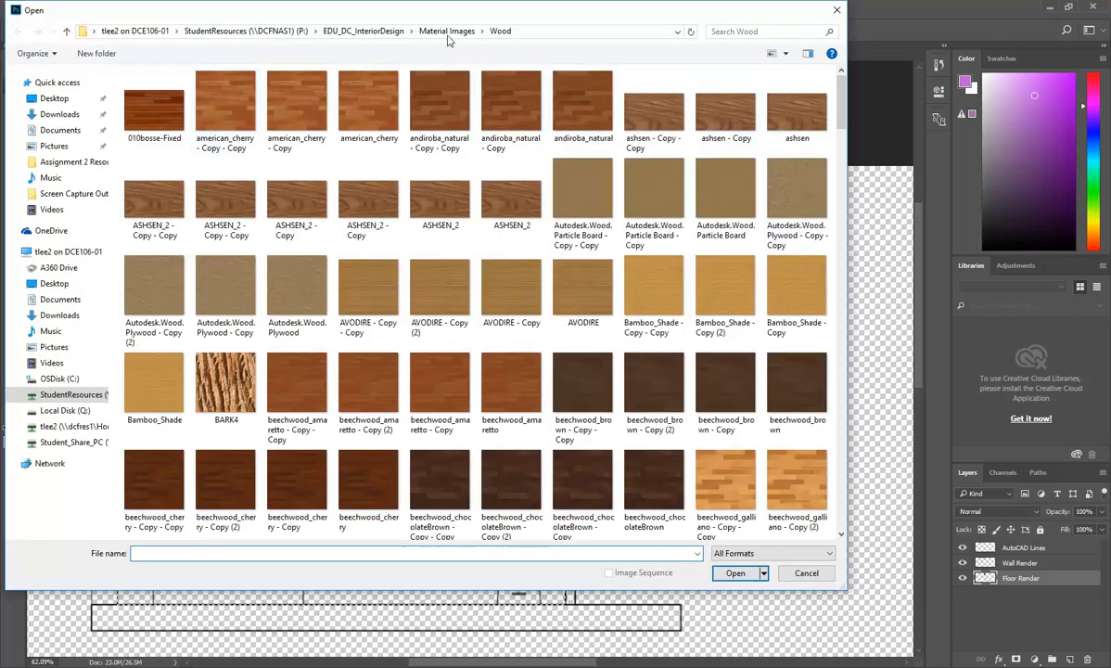
pyautogui.click(447, 32)
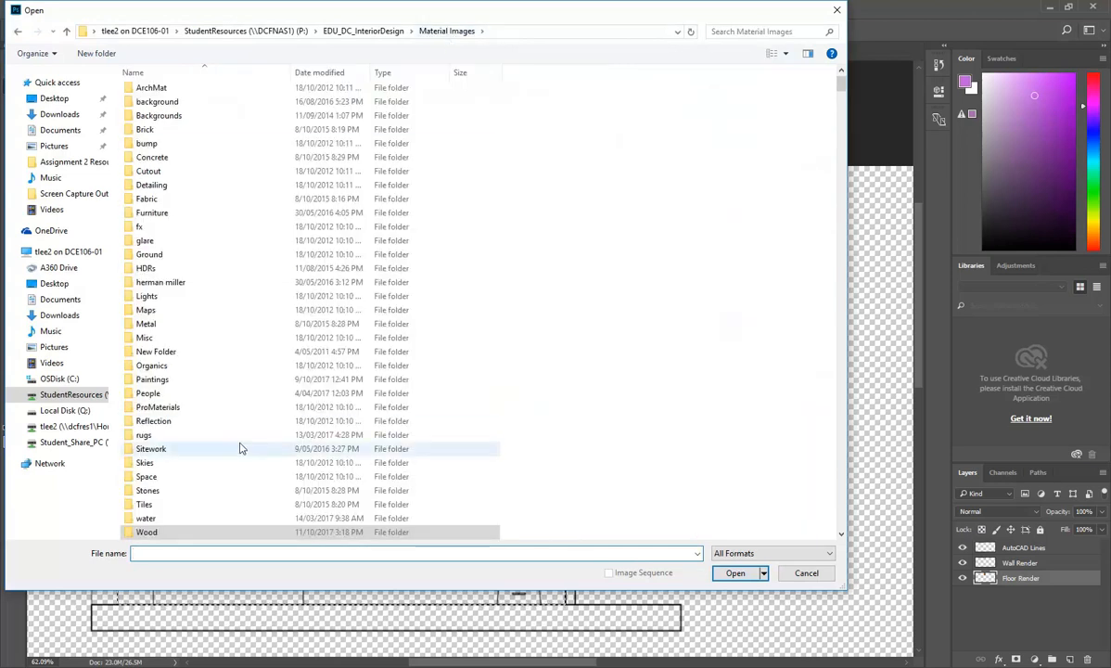
pyautogui.doubleClick(147, 504)
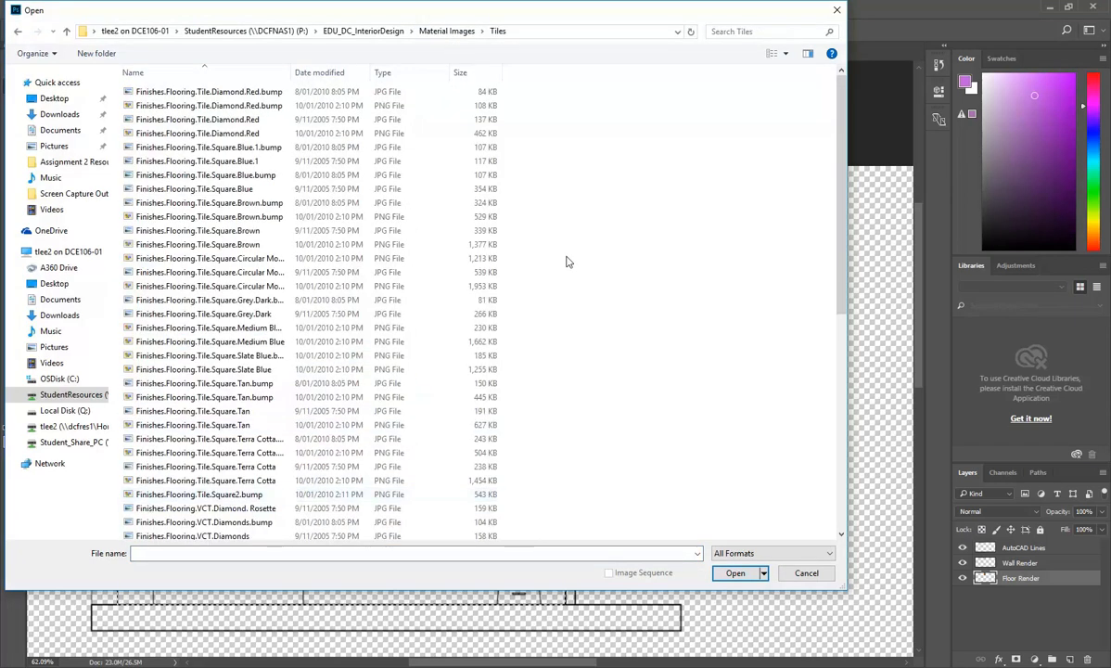
pyautogui.click(785, 53)
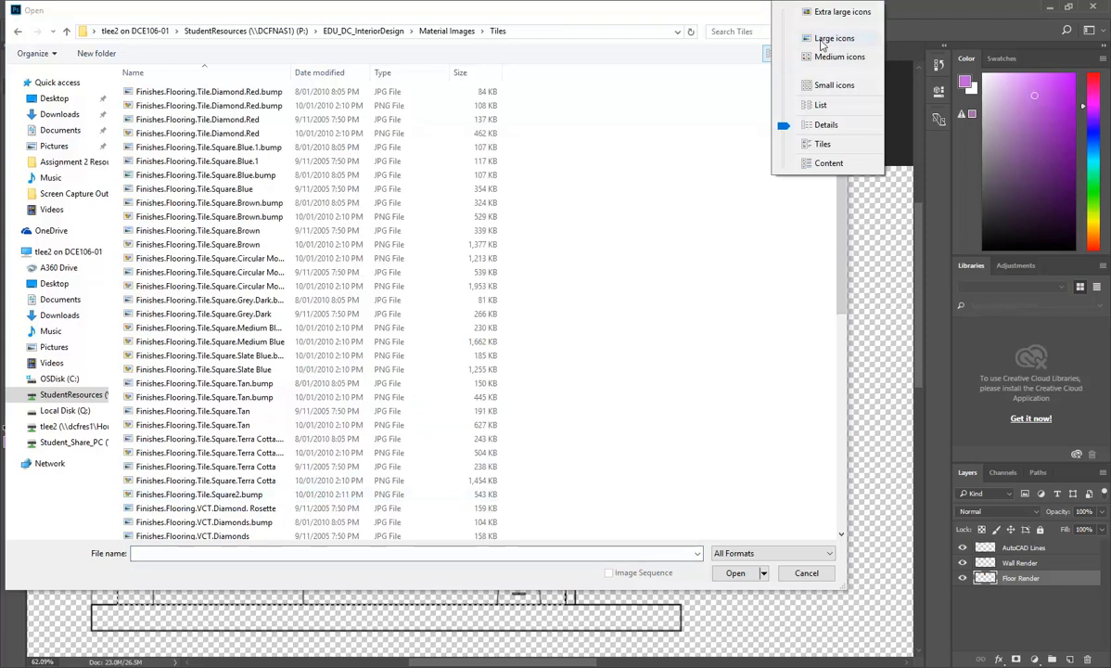
pyautogui.click(821, 42)
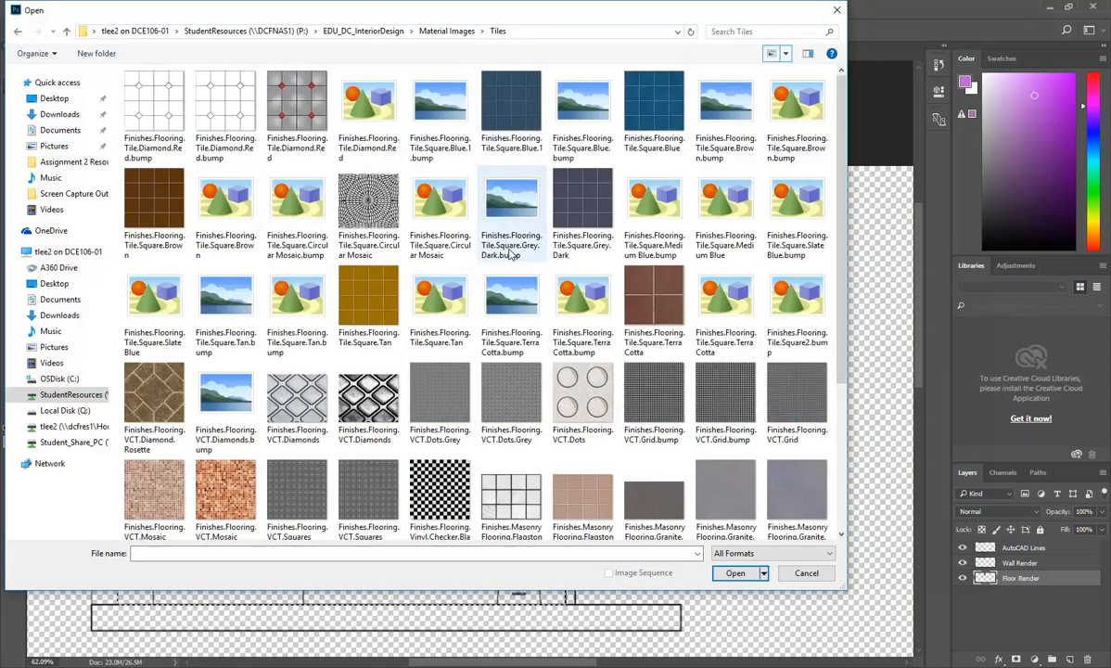
# Open the tile image Finishes.Masonry Flooring.Flagstone.Light Pink.jpg.
pyautogui.click(506, 459)
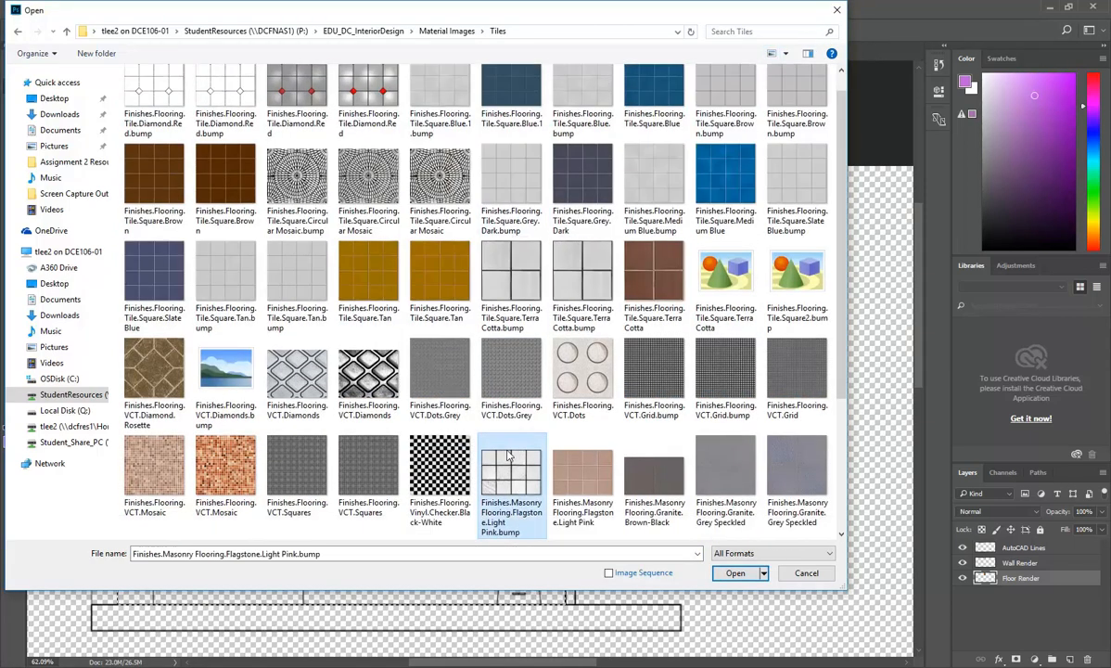
pyautogui.click(586, 476)
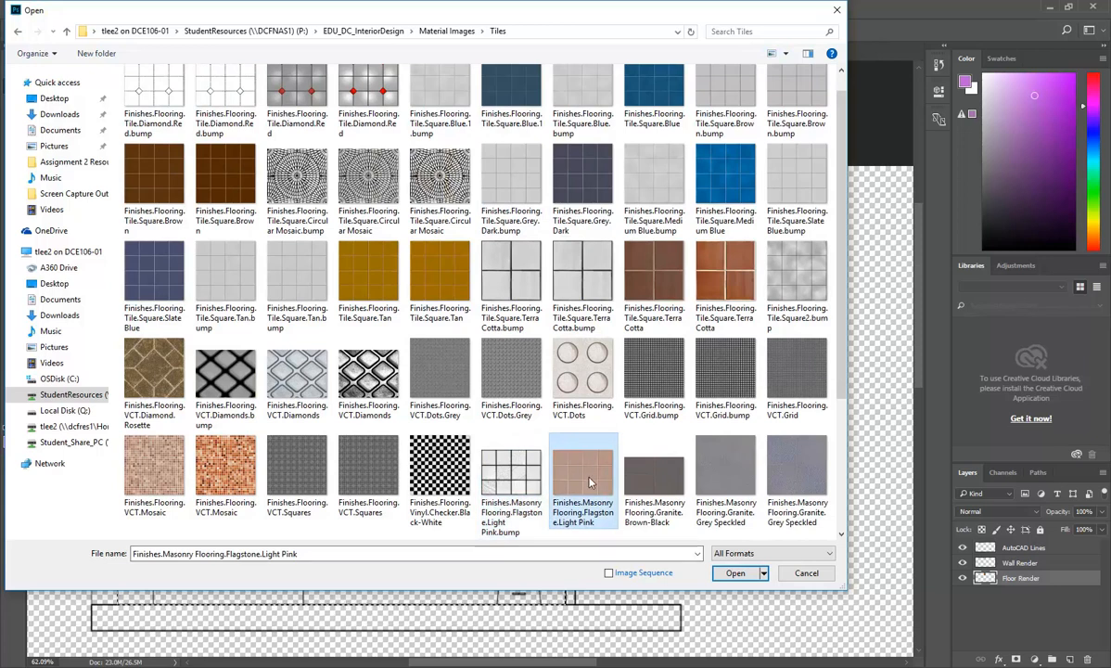
pyautogui.doubleClick(584, 478)
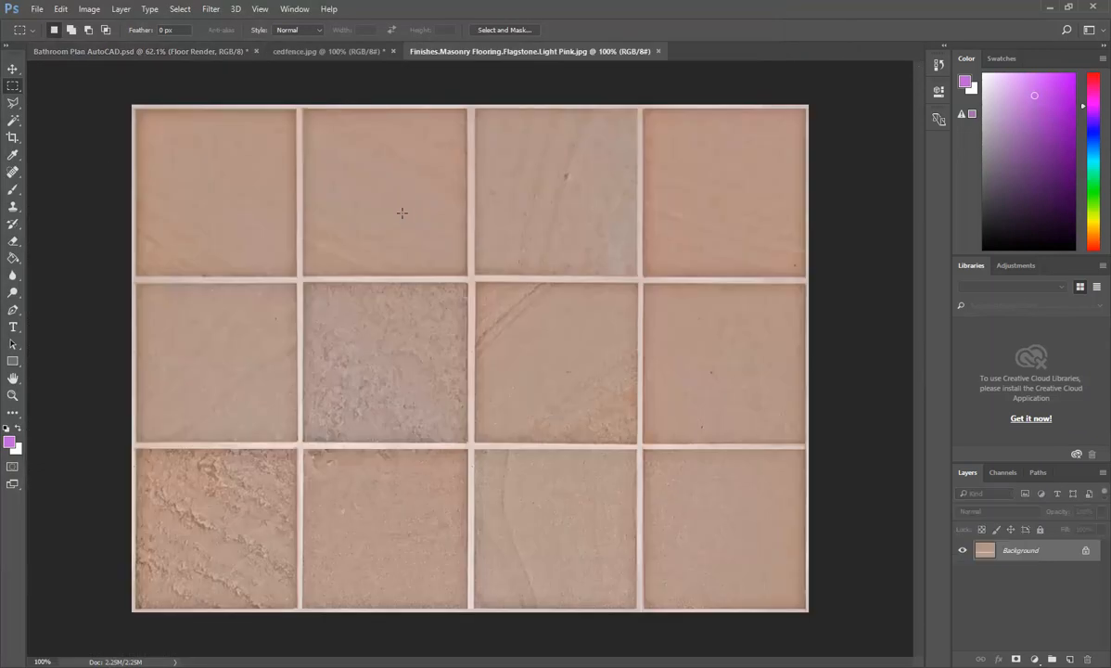
# Define the whole flagstone tile image as a pattern named Tile1.
pyautogui.click(60, 9)
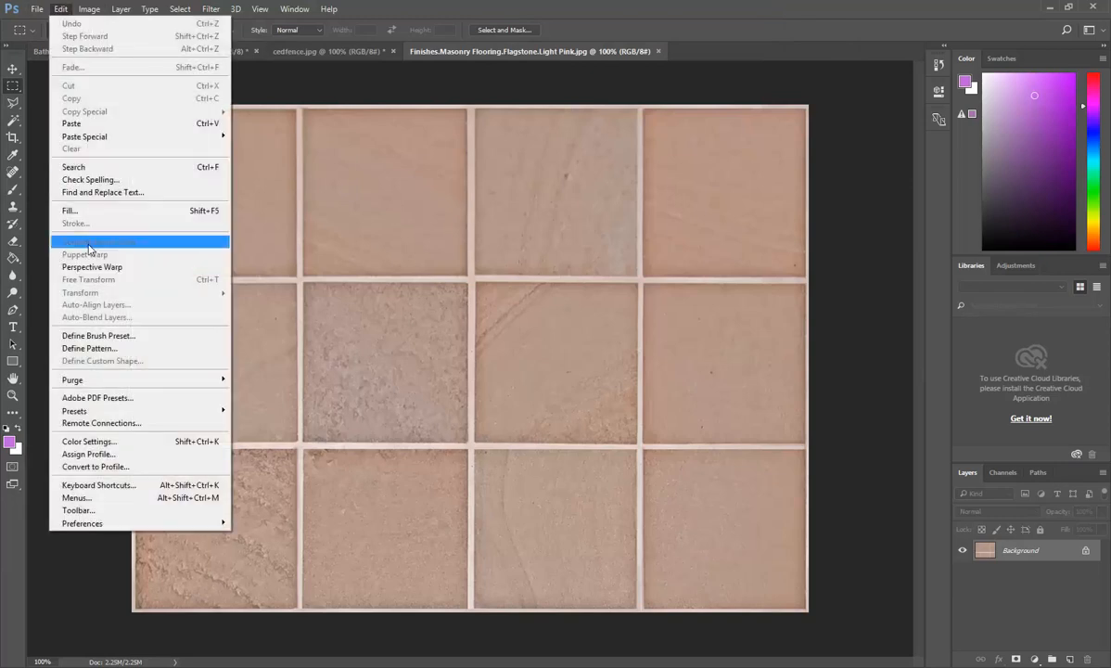
pyautogui.click(84, 325)
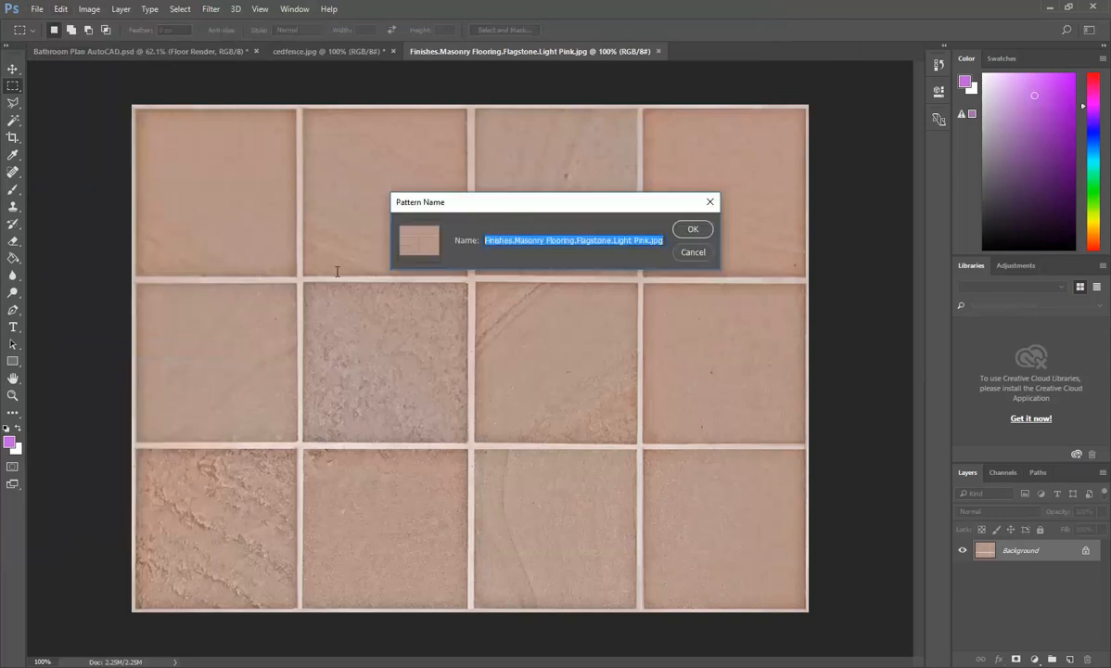
pyautogui.write('Tile1')
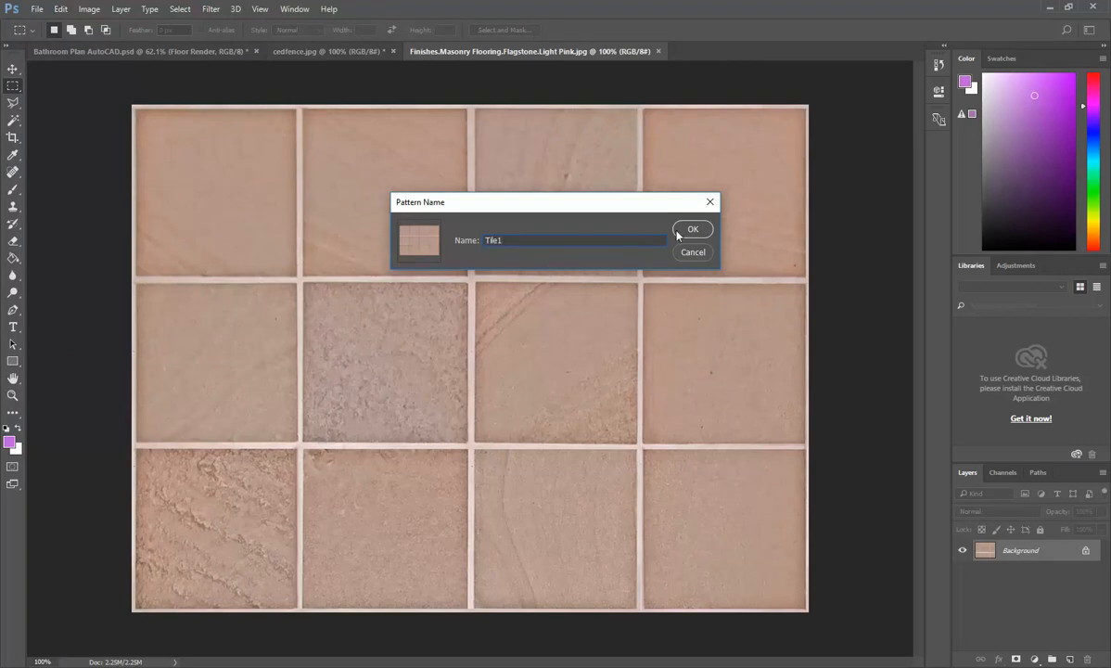
pyautogui.click(678, 234)
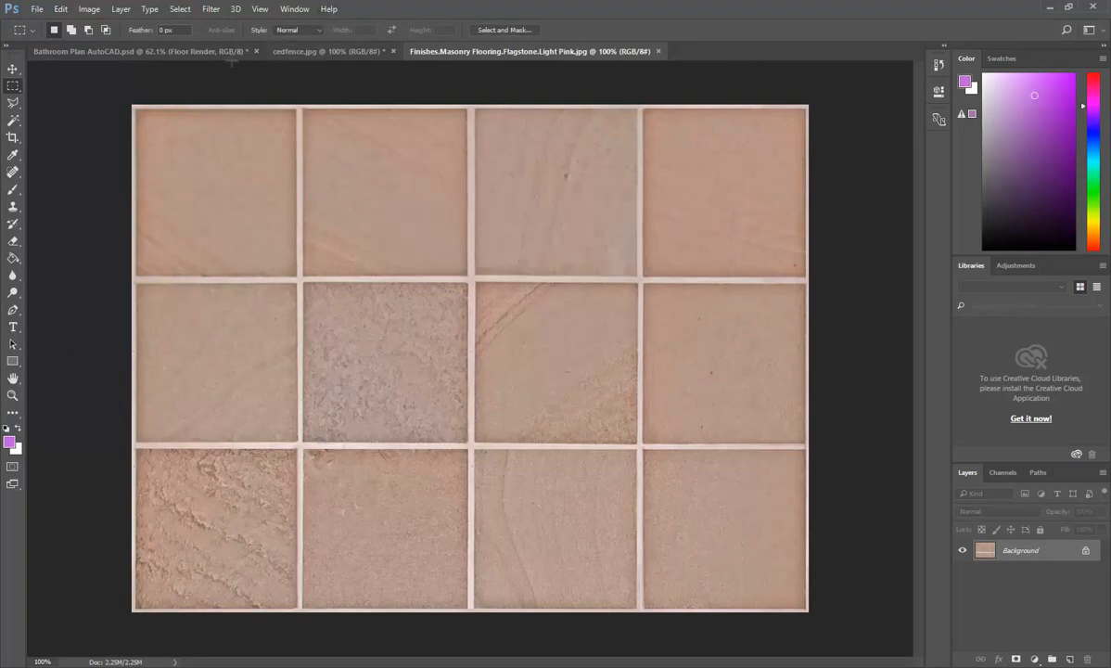
# Fill the main bathroom floor selection on the Floor Render layer of Bathroom Plan AutoCAD.psd with the Tile1 pattern.
pyautogui.click(142, 51)
pyautogui.click(60, 8)
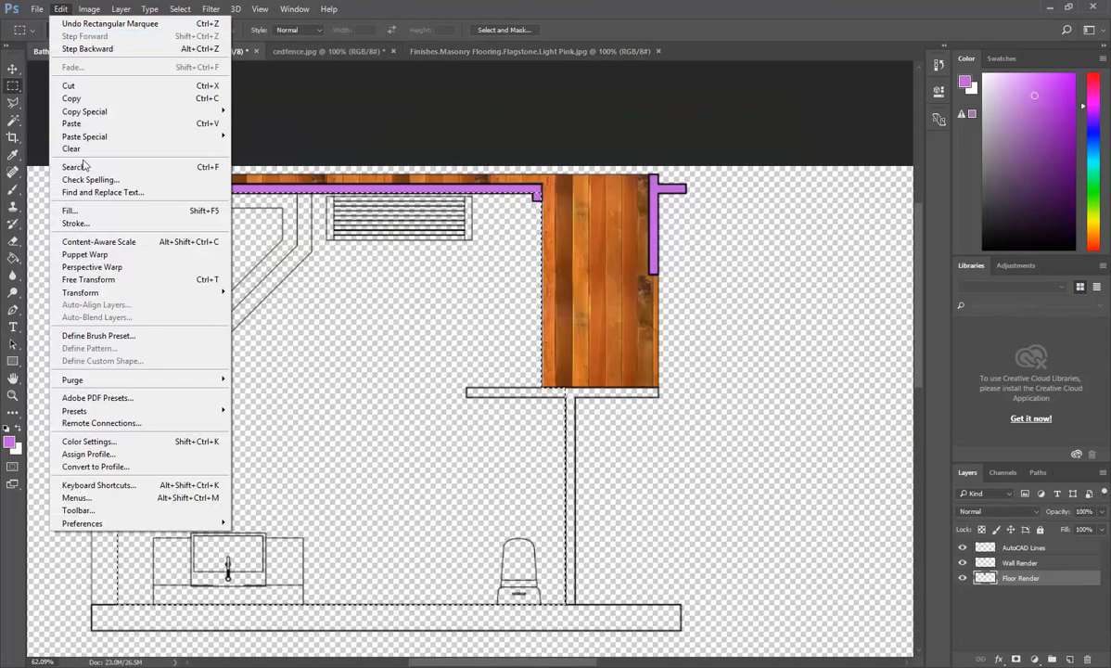
pyautogui.click(74, 208)
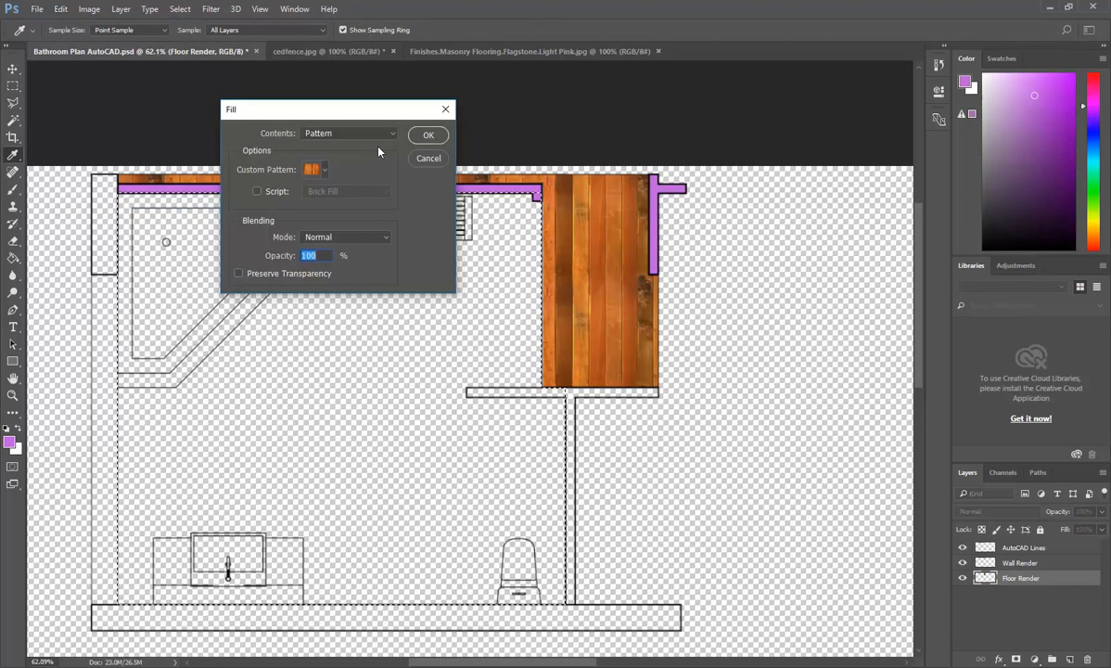
pyautogui.click(313, 169)
pyautogui.click(332, 240)
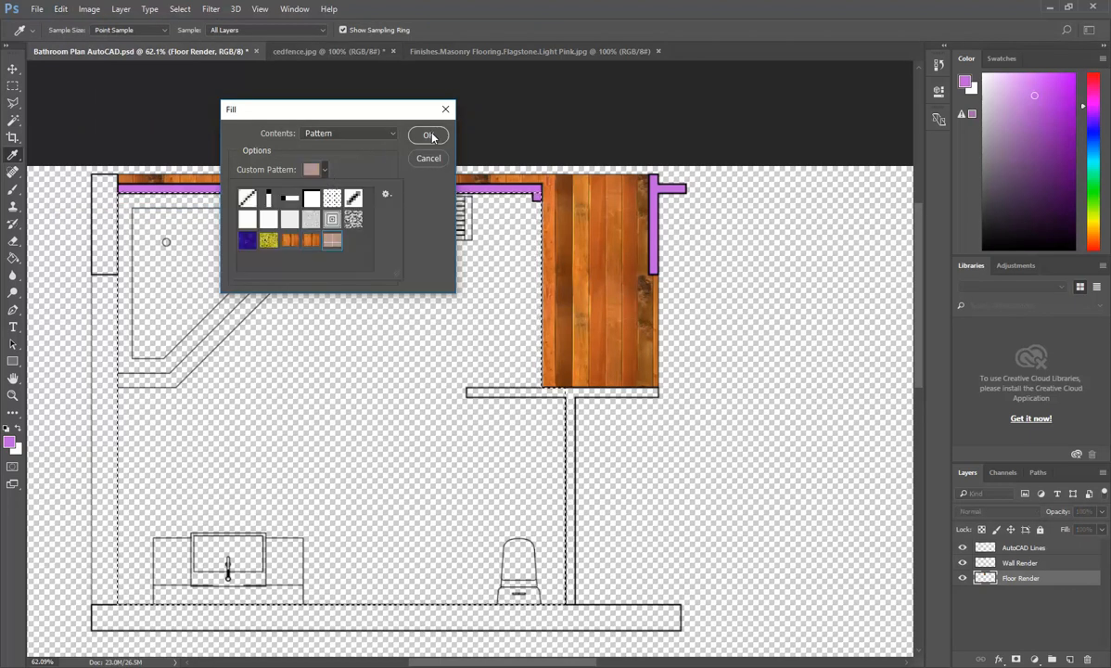
pyautogui.click(428, 135)
pyautogui.press('m')
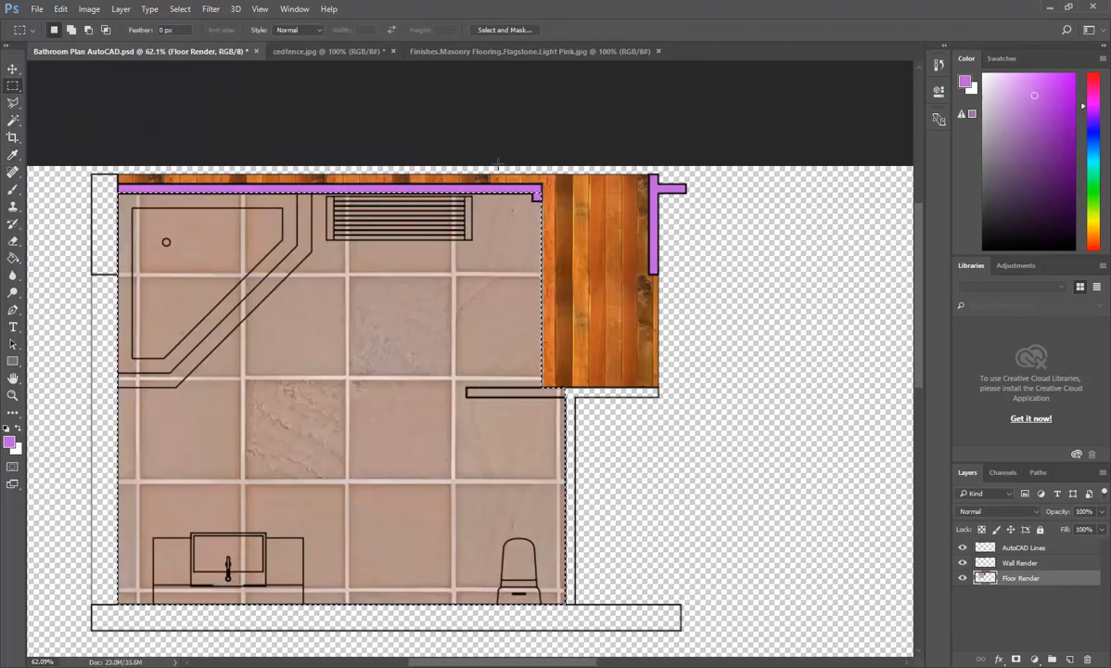
# Resize the Light Pink flagstone tile image to 7 cm wide and 5.25 cm high, keeping its proportions.
pyautogui.click(513, 54)
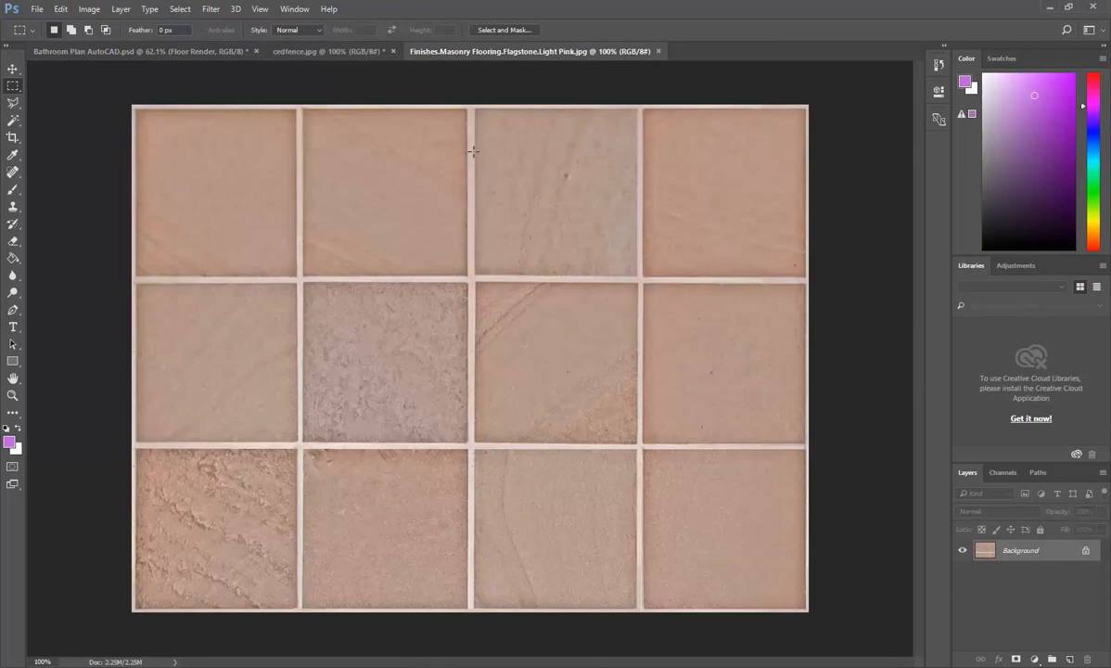
pyautogui.click(116, 52)
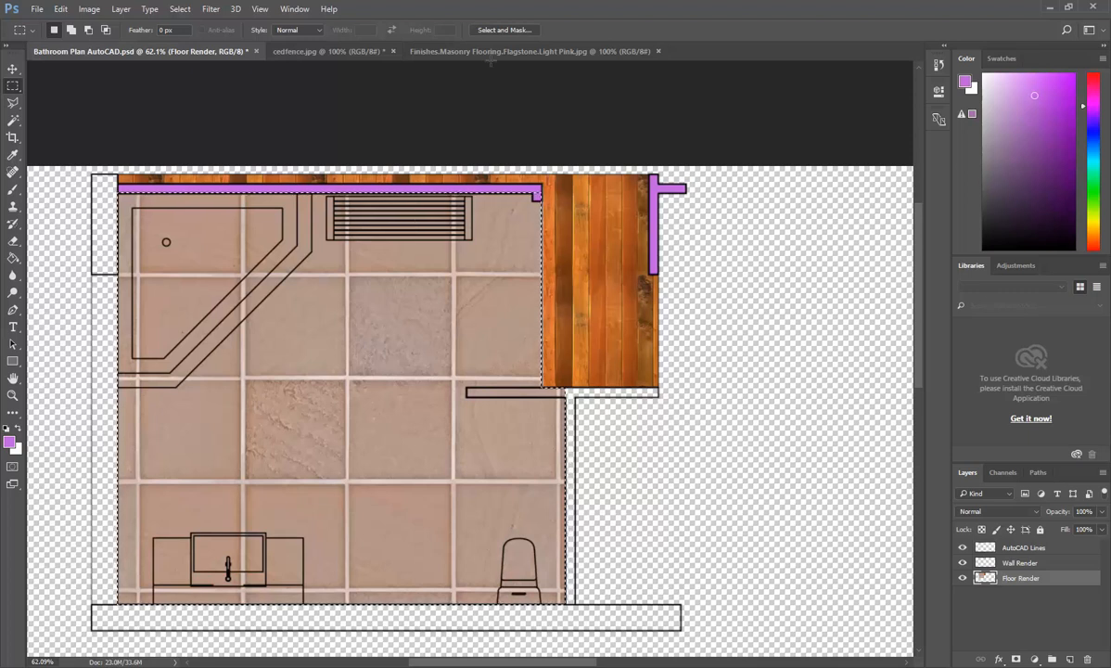
pyautogui.click(530, 53)
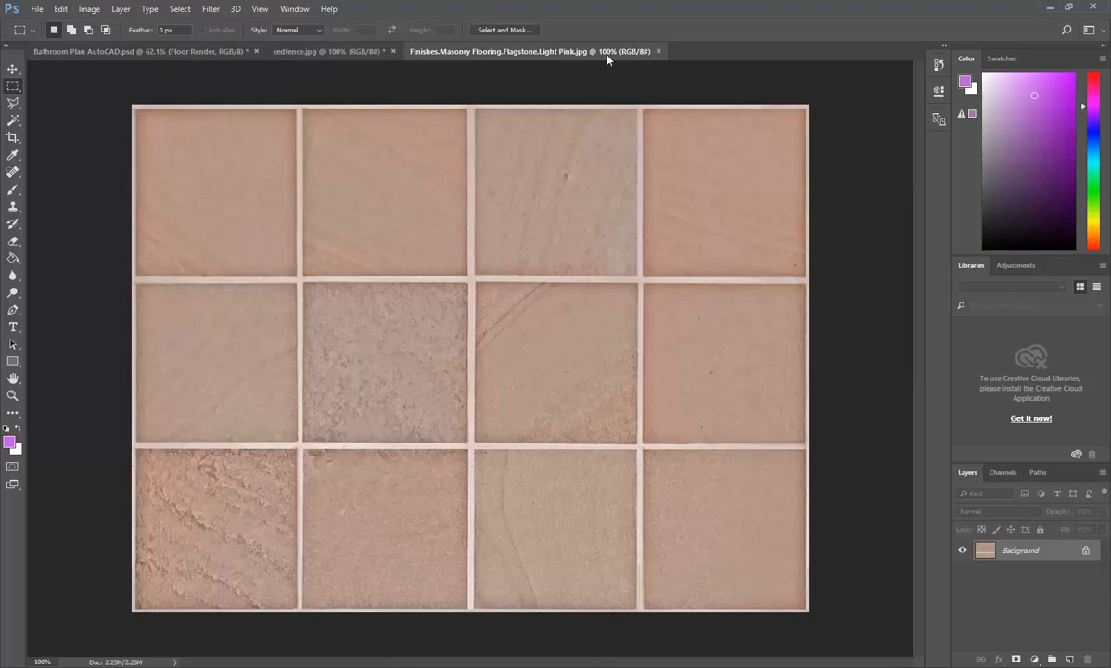
pyautogui.click(89, 9)
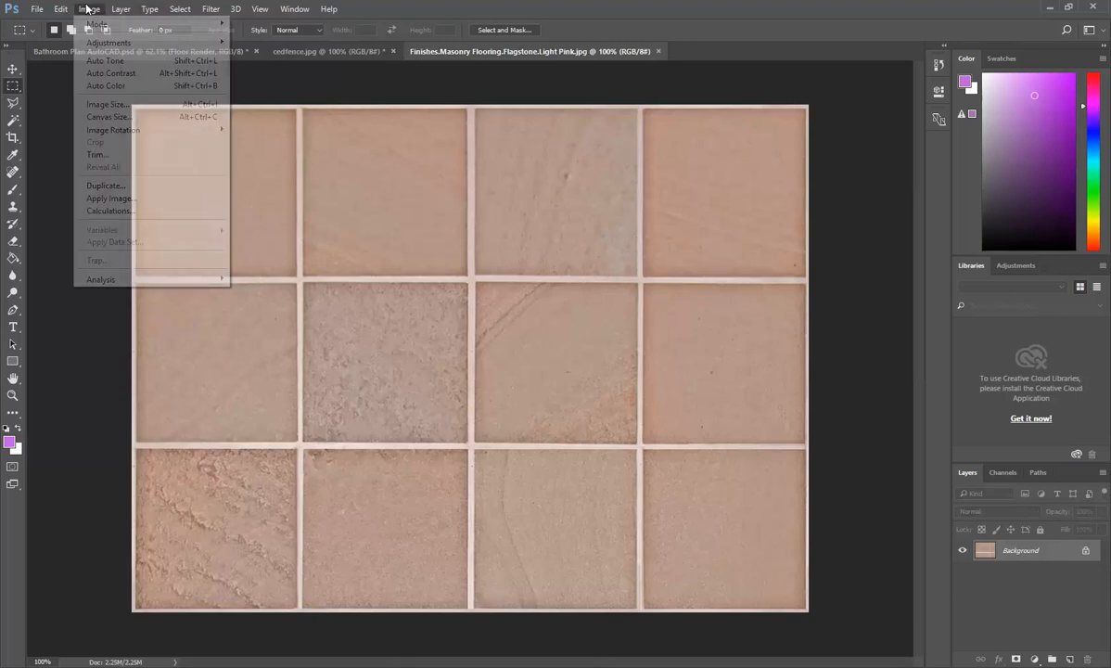
pyautogui.click(110, 106)
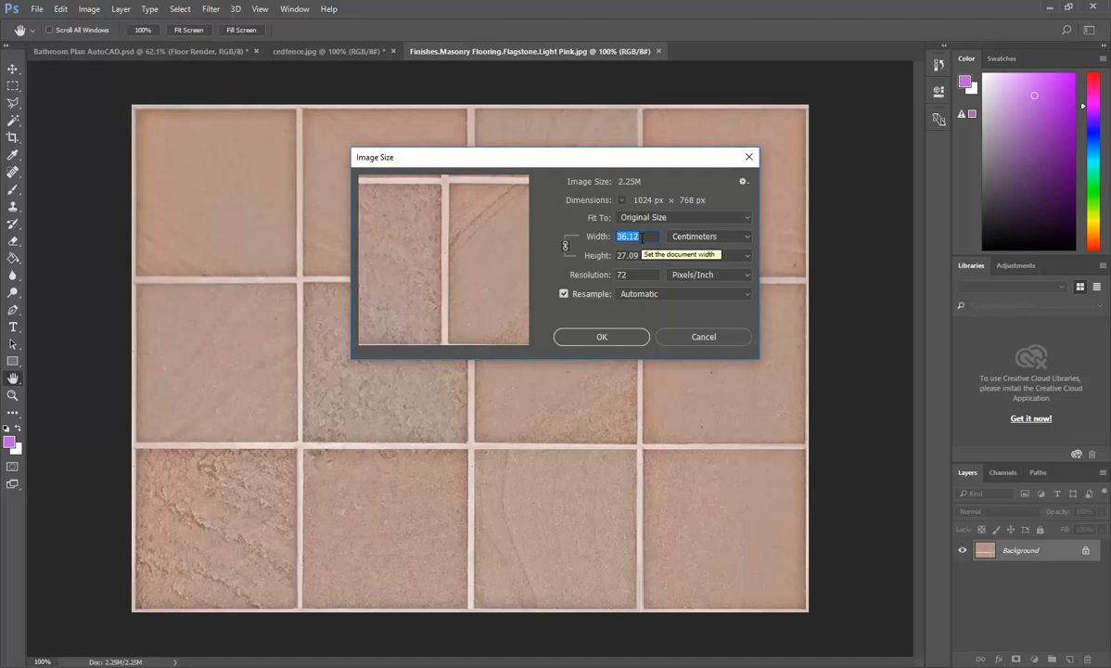
pyautogui.write('7')
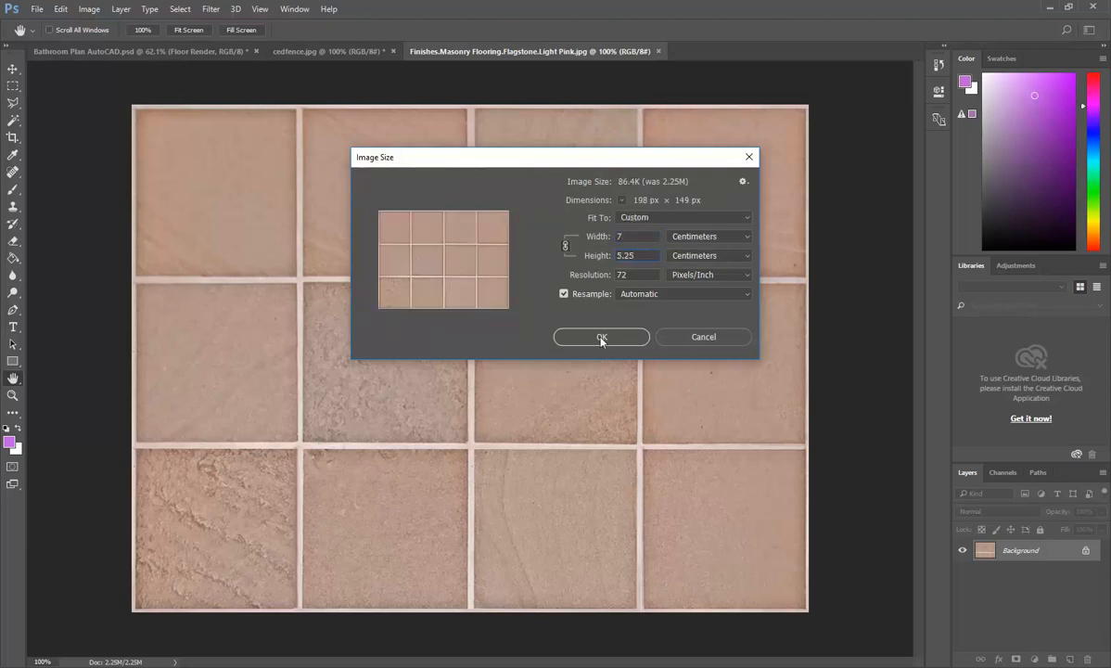
pyautogui.click(601, 338)
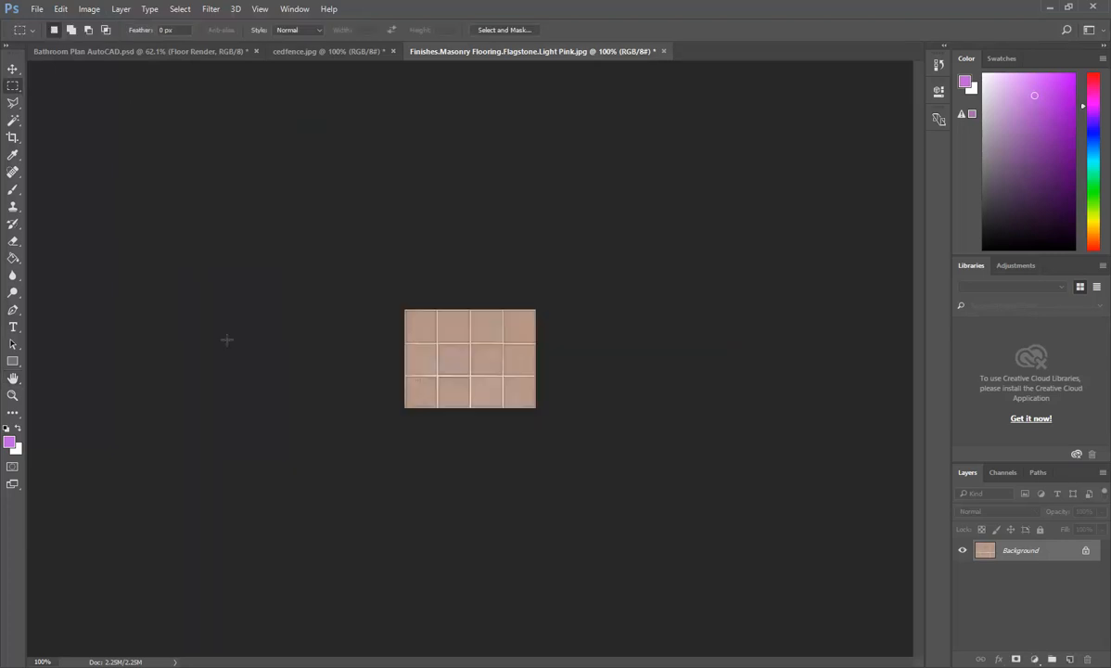
# Define the reduced flagstone tile image as a new pattern named Tile2.
pyautogui.click(59, 9)
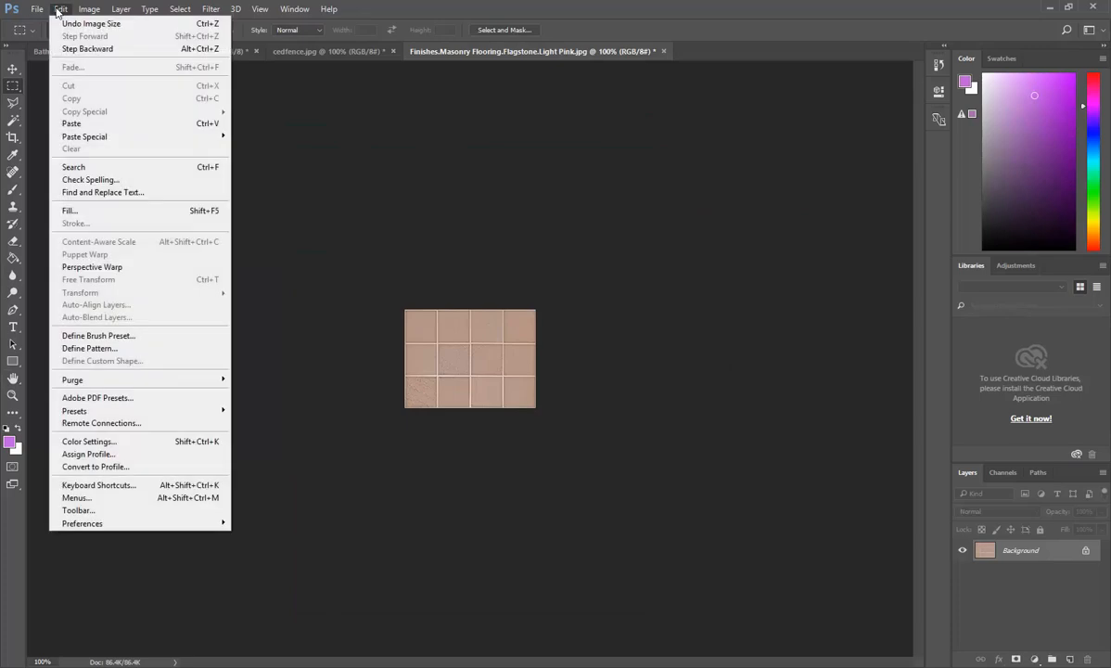
pyautogui.click(93, 348)
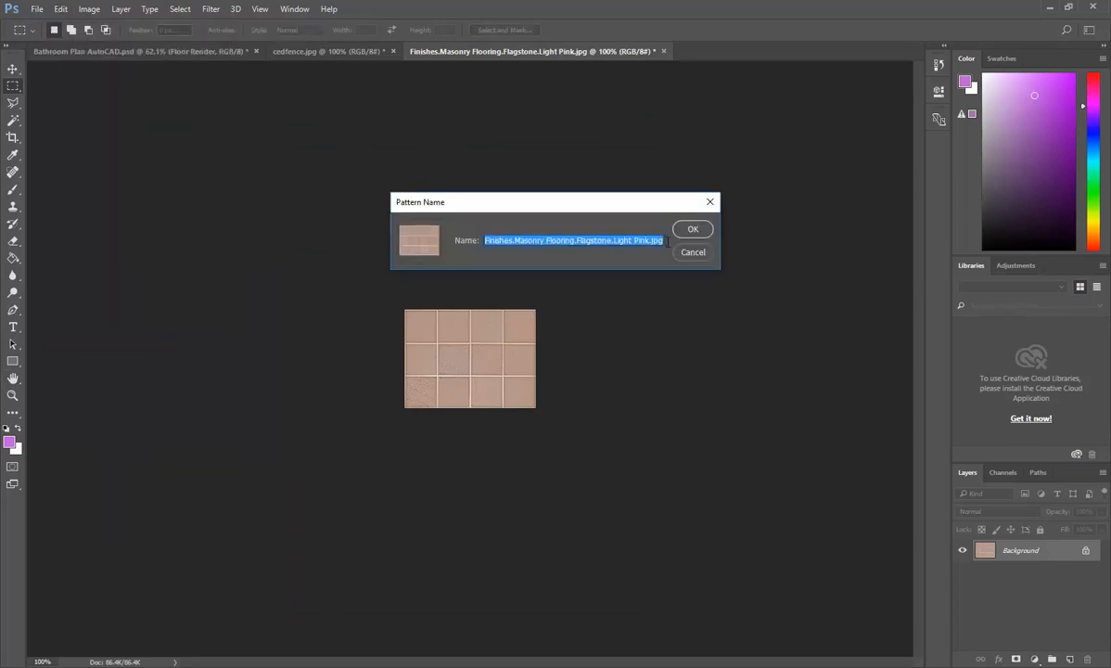
pyautogui.write('Tile2')
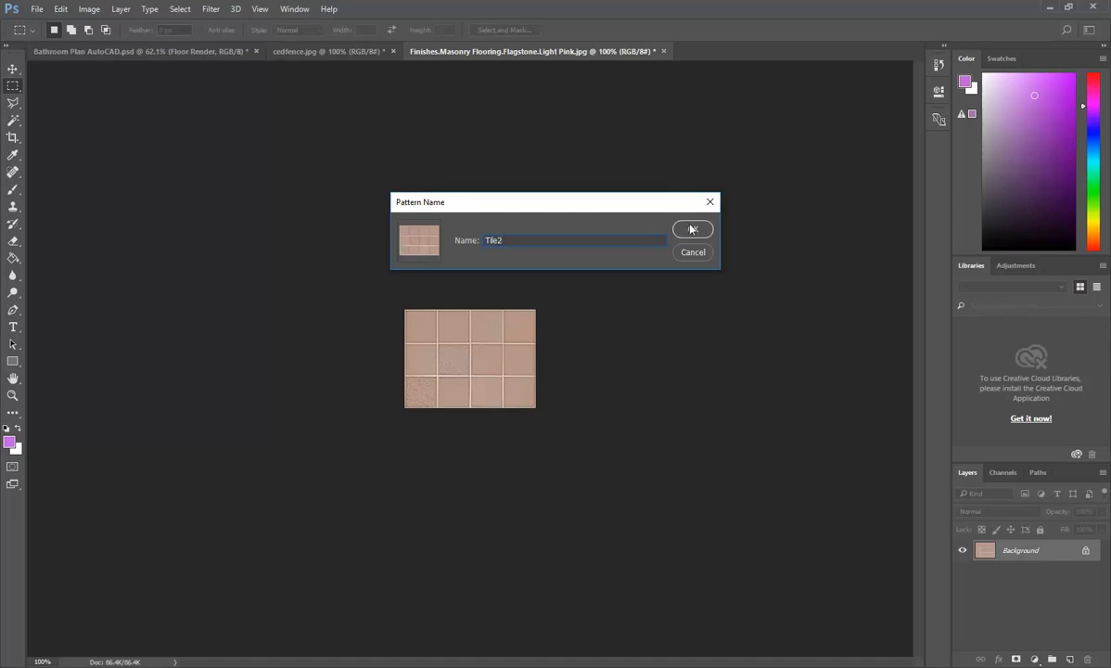
pyautogui.click(691, 229)
# Refill the main bathroom floor selection in Bathroom Plan AutoCAD.psd with the smaller Tile2 pattern.
pyautogui.click(135, 50)
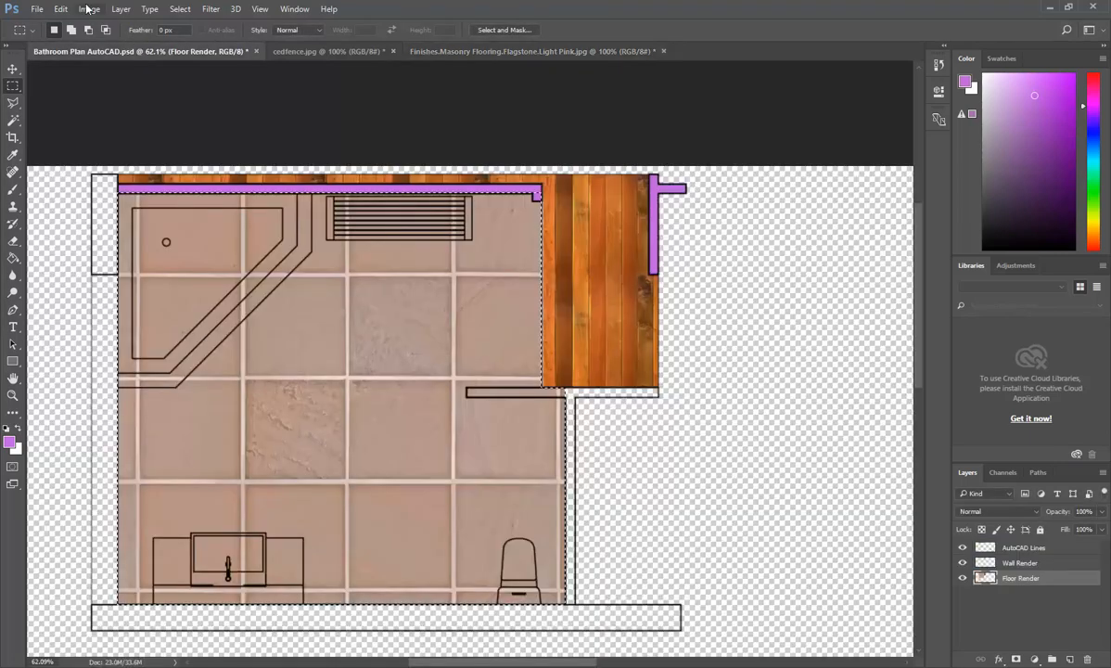
pyautogui.click(60, 9)
pyautogui.click(155, 211)
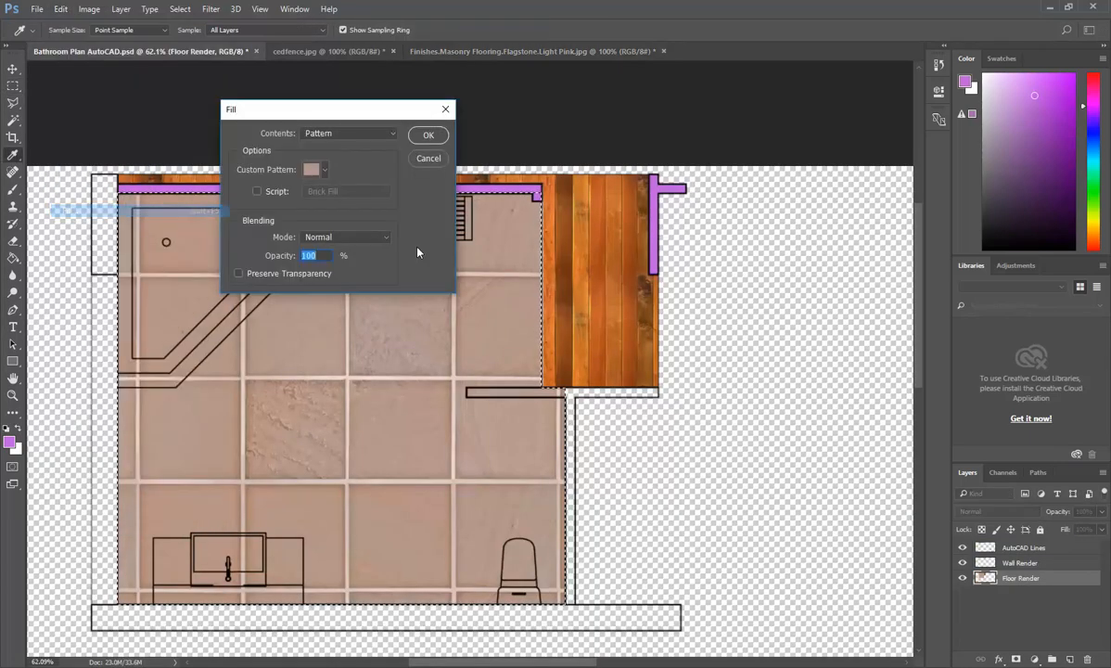
pyautogui.click(313, 170)
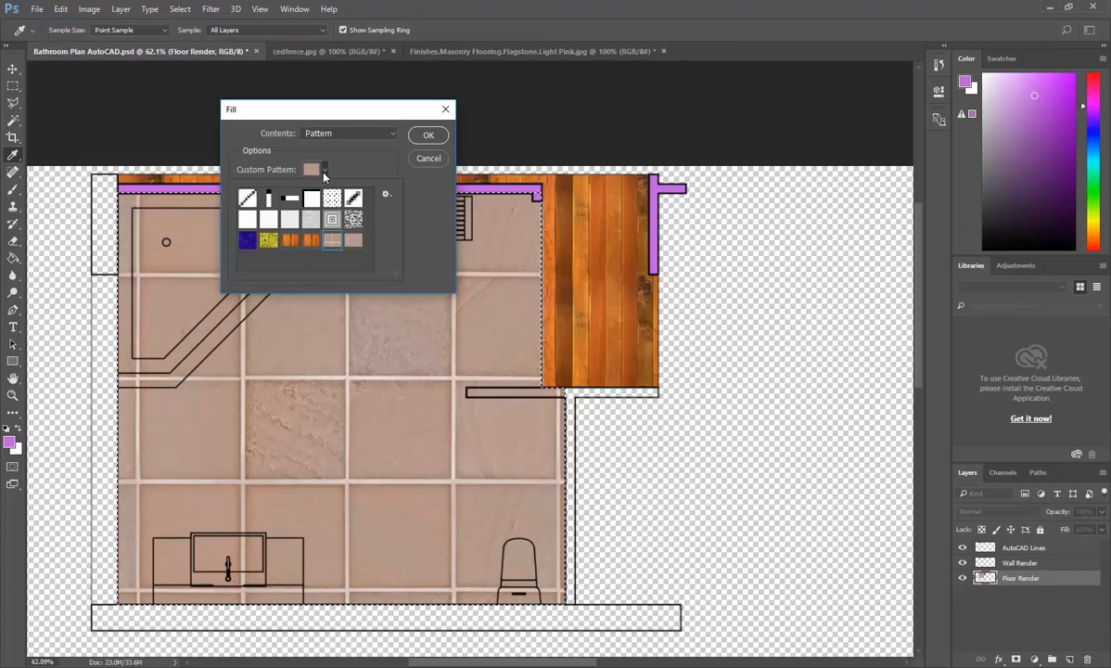
pyautogui.click(428, 136)
pyautogui.press('m')
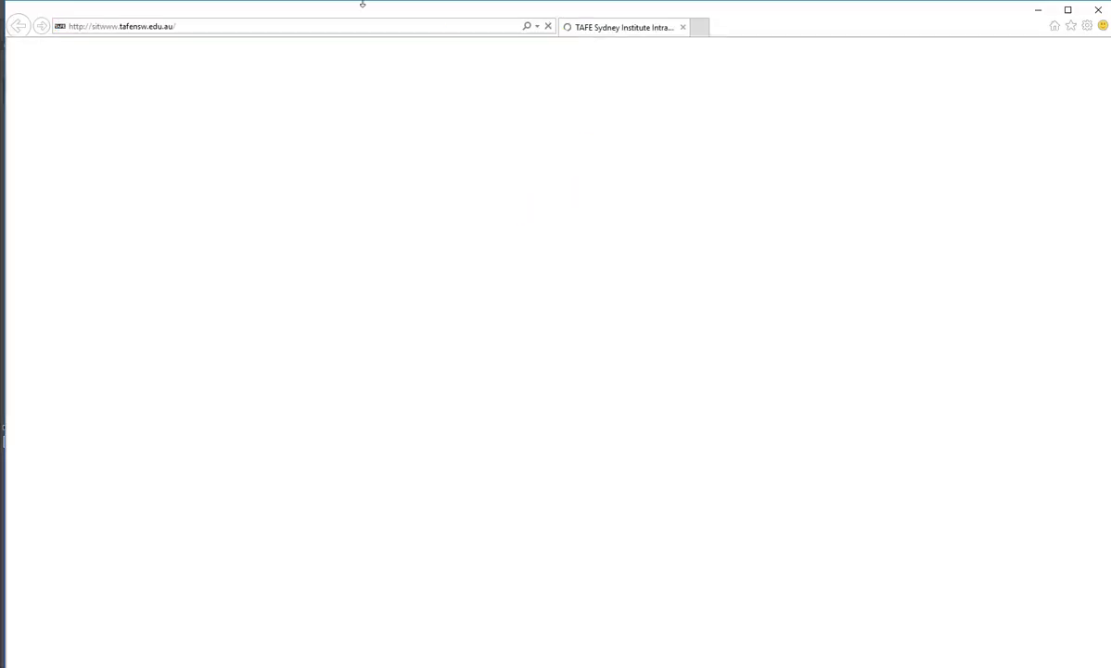
# Switch to Internet Explorer and open the Google home page in a new tab.
pyautogui.click(699, 27)
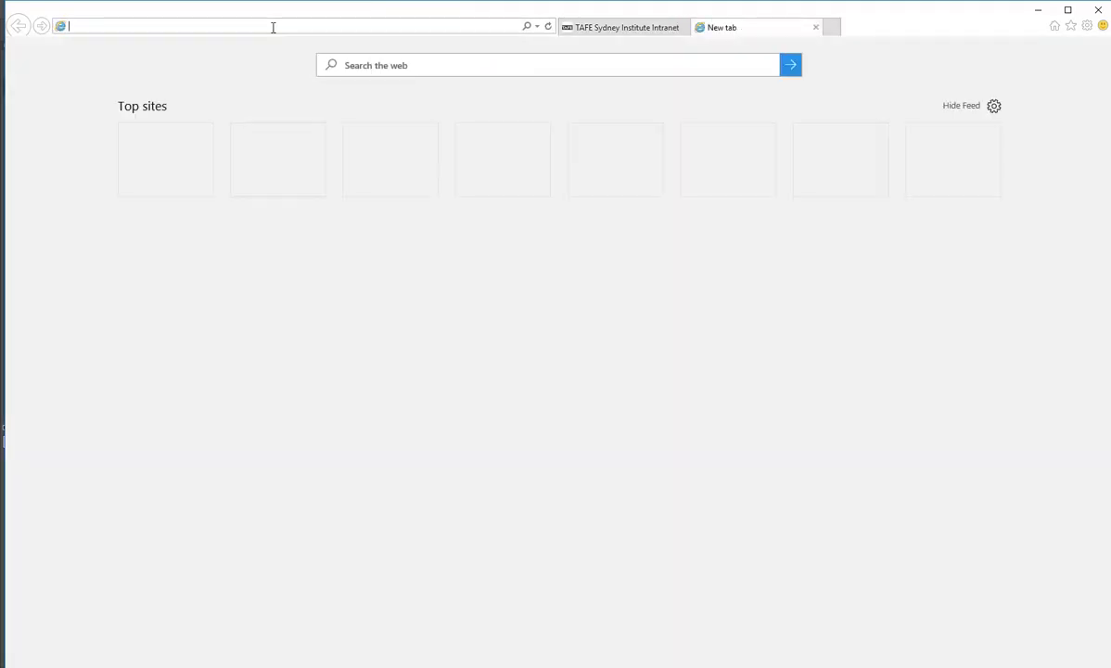
pyautogui.click(273, 27)
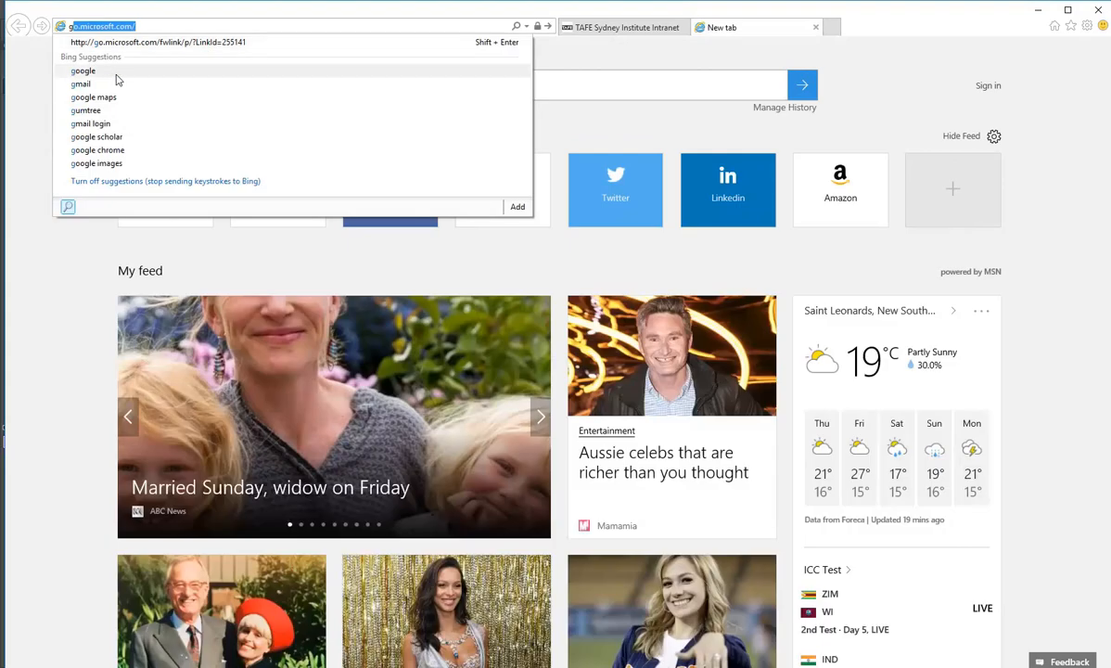
pyautogui.click(109, 70)
pyautogui.click(102, 164)
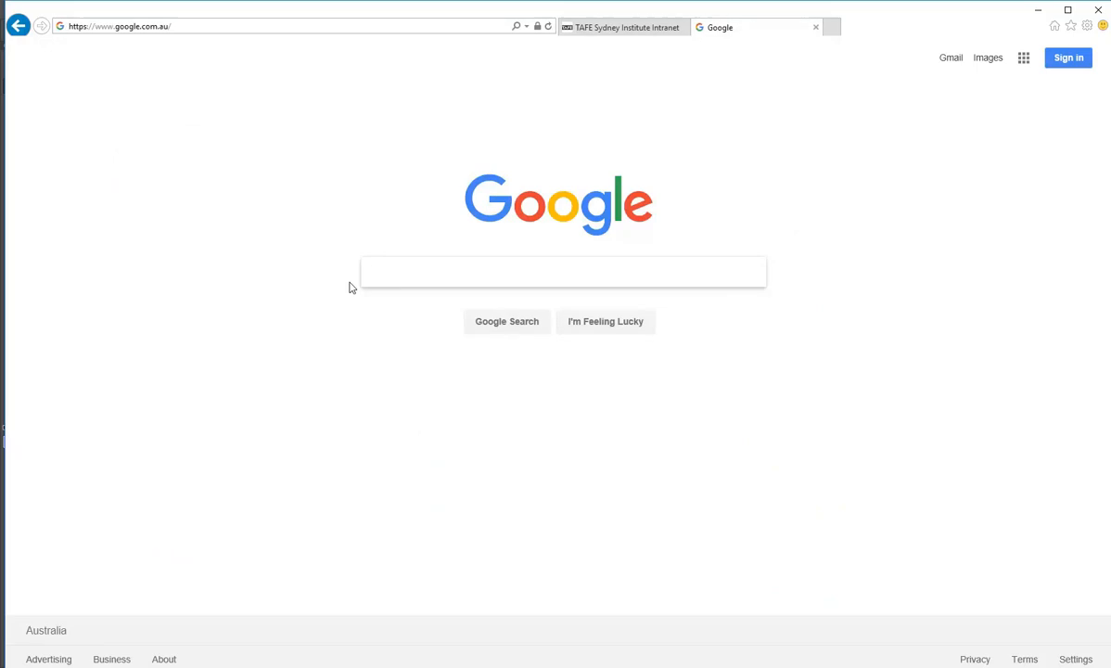
# Search Google for "timber flooring seamless texture" and look through the image results.
pyautogui.write('timber ')
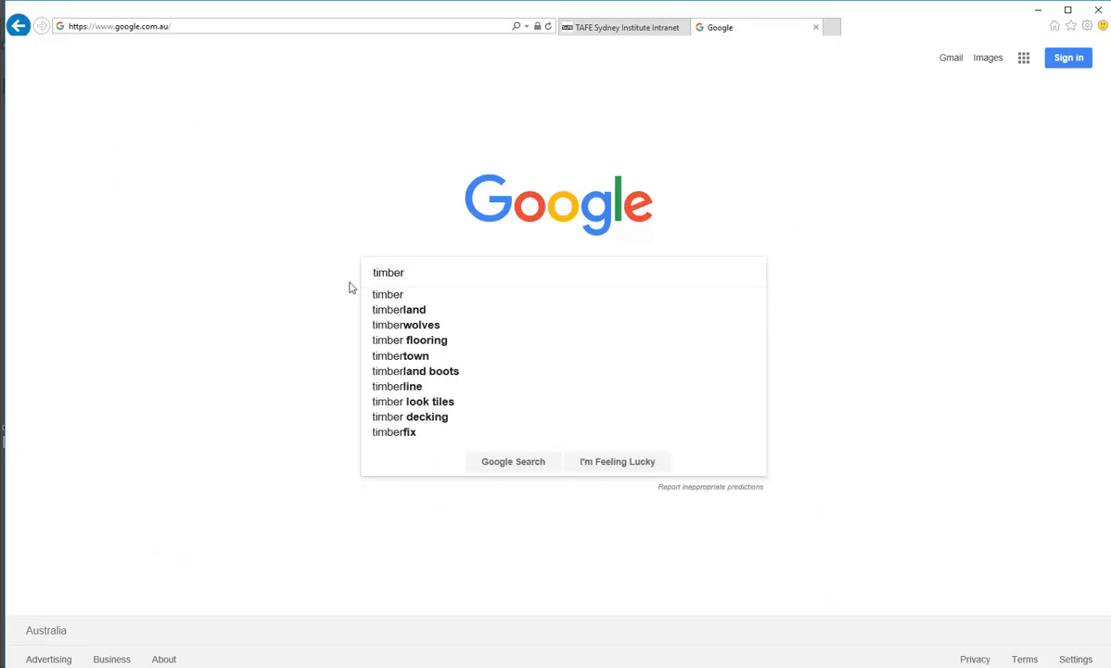
pyautogui.write('f')
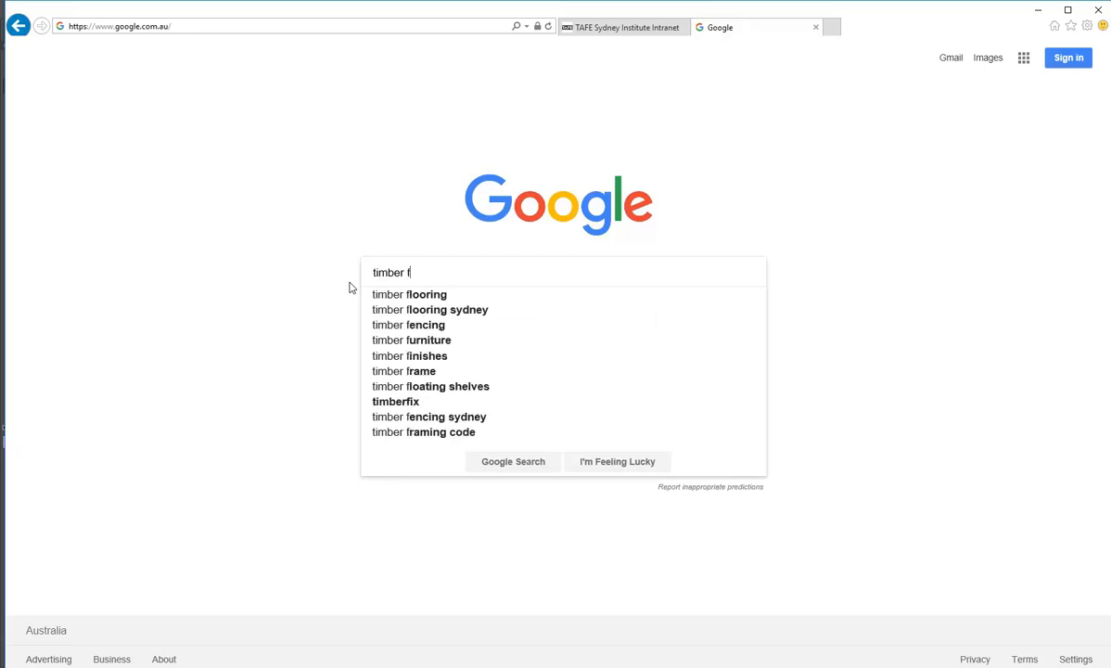
pyautogui.write('looring seam')
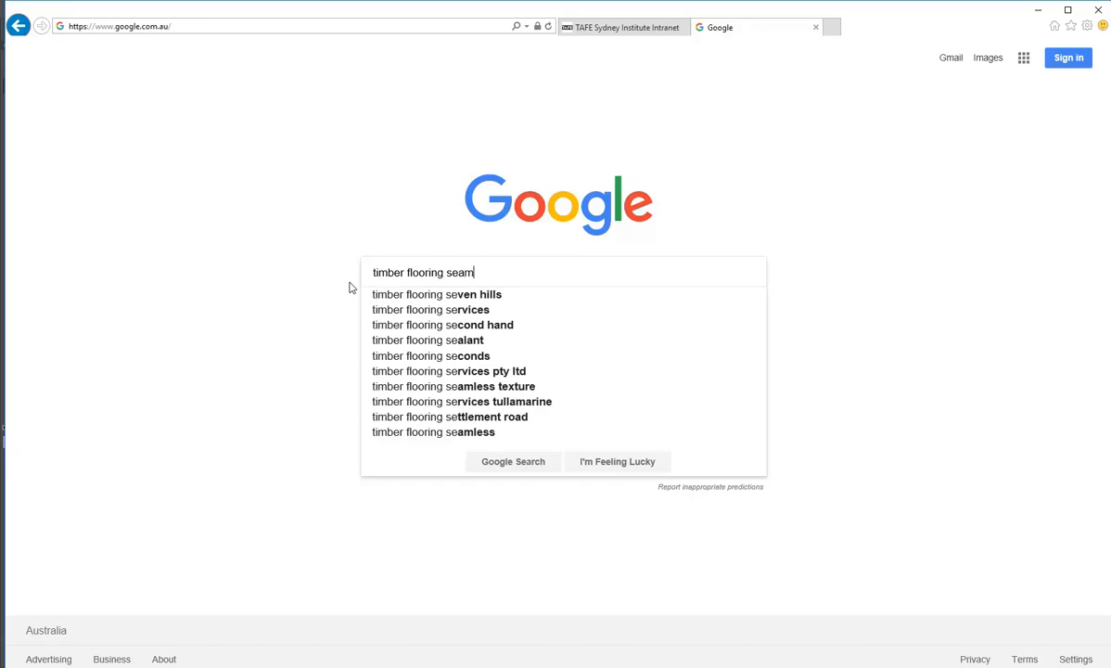
pyautogui.write('less')
pyautogui.press('Down')
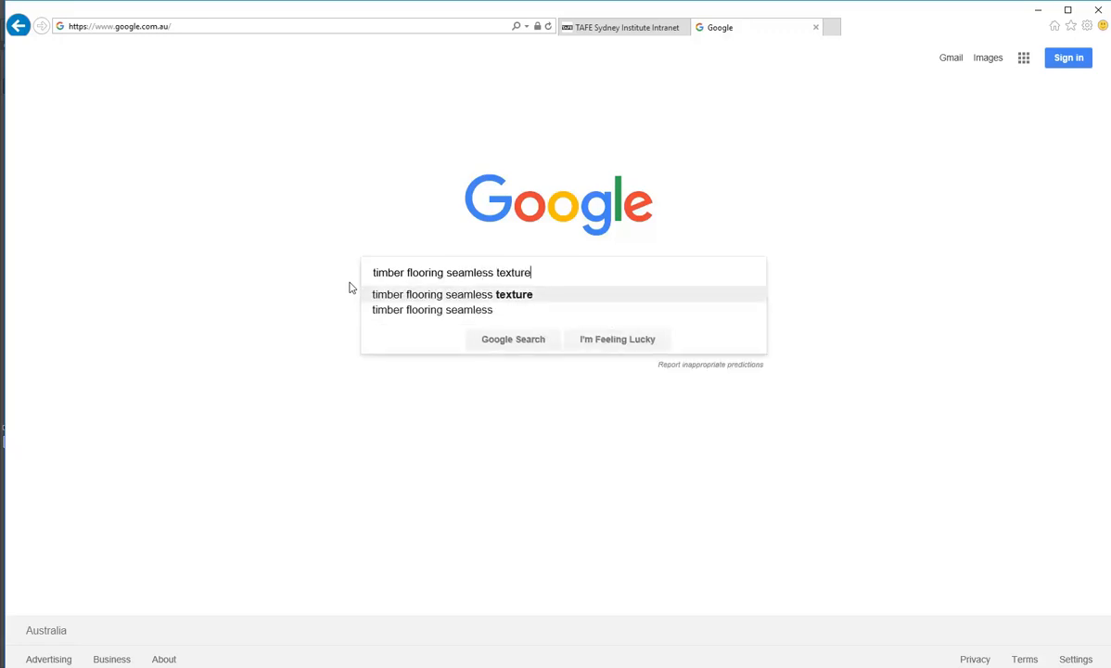
pyautogui.press('Return')
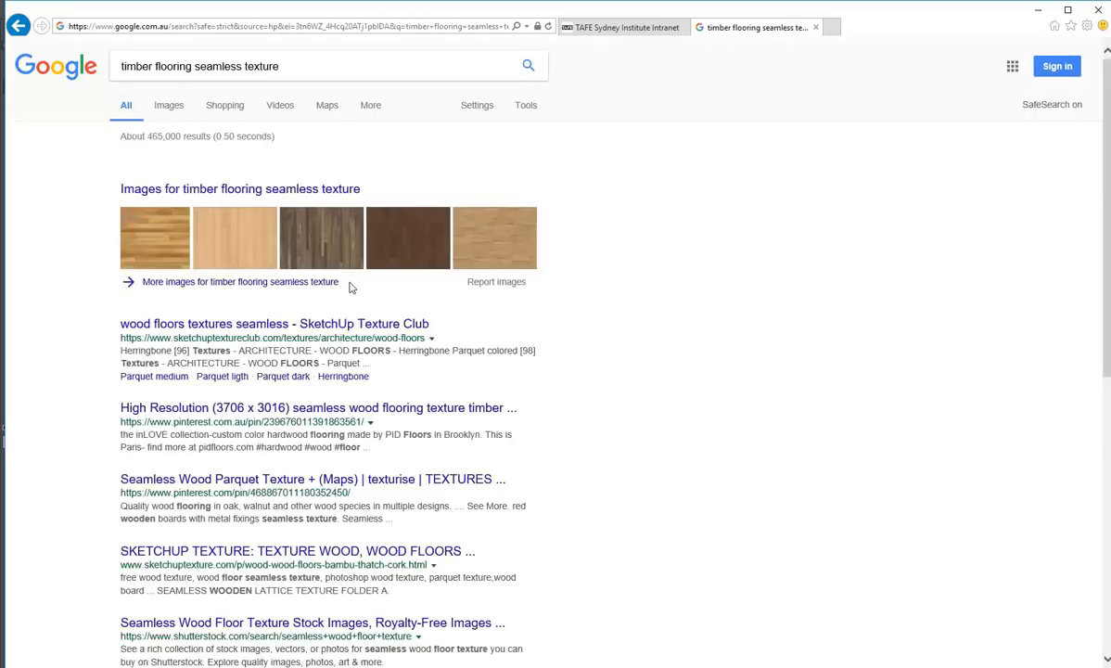
pyautogui.click(170, 108)
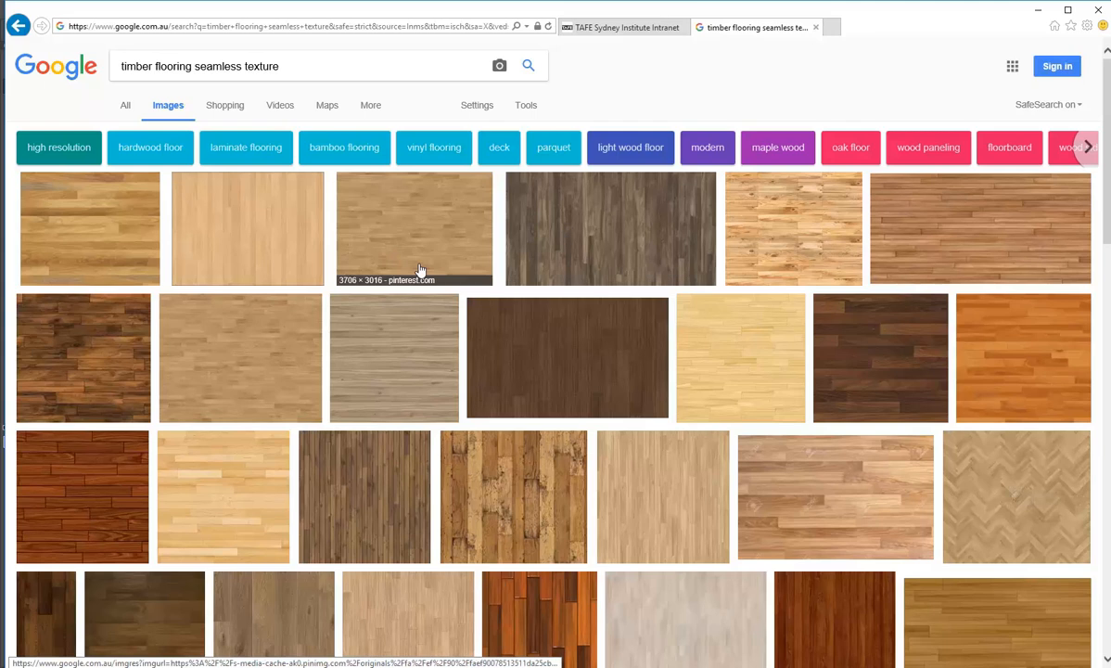
pyautogui.scroll(-12, 420, 270)
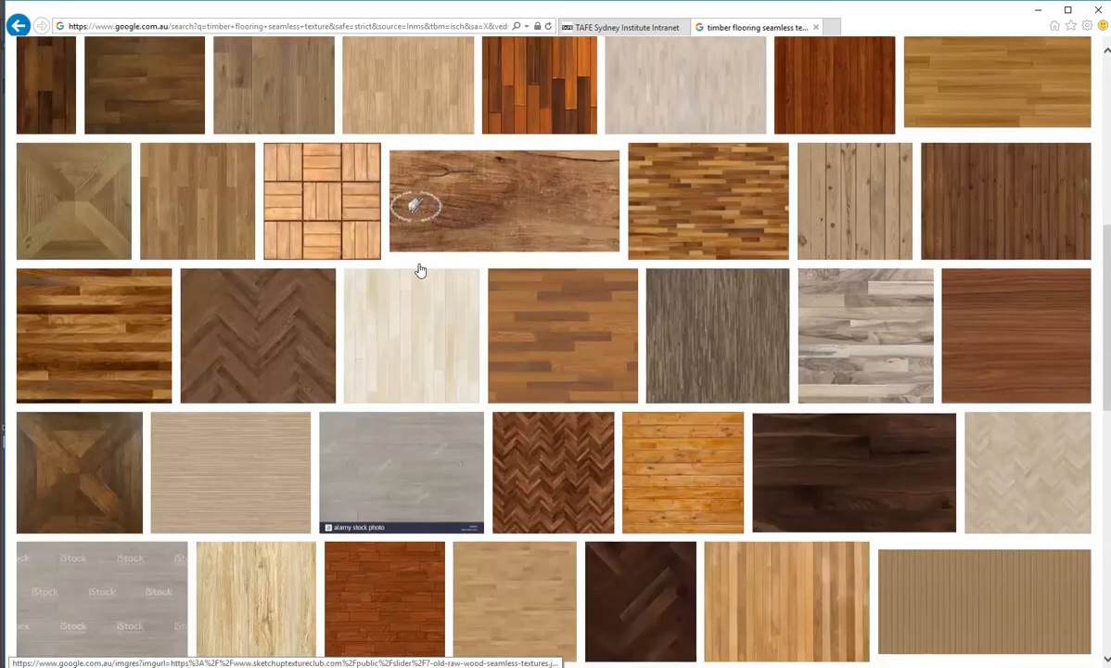
pyautogui.scroll(-10, 420, 272)
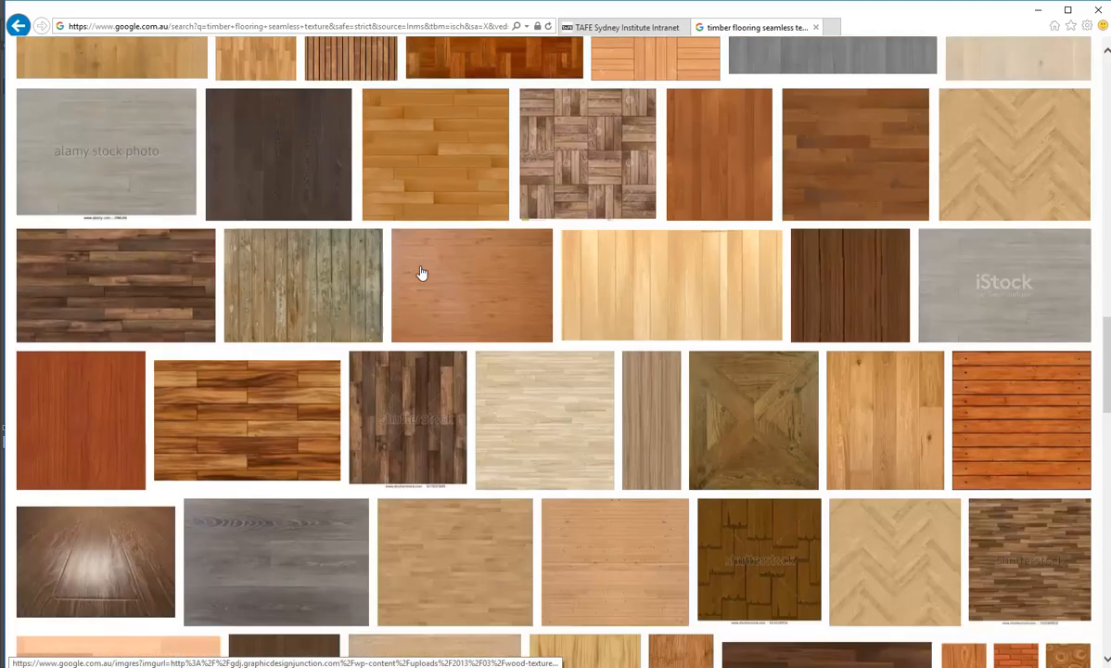
pyautogui.scroll(4, 420, 272)
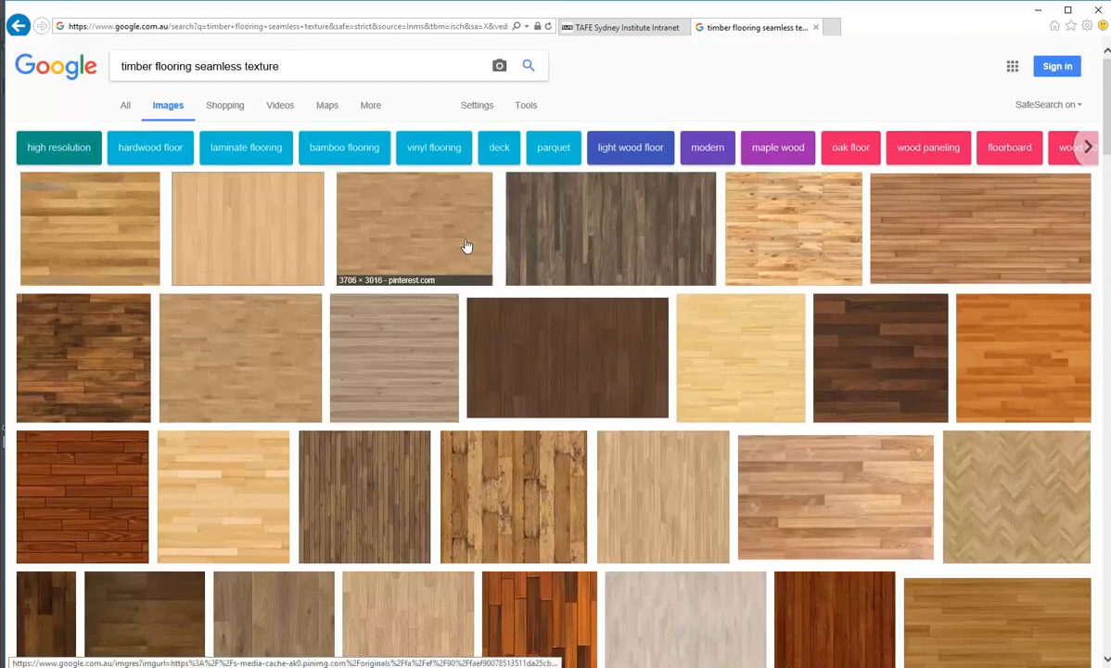
pyautogui.scroll(-10, 521, 344)
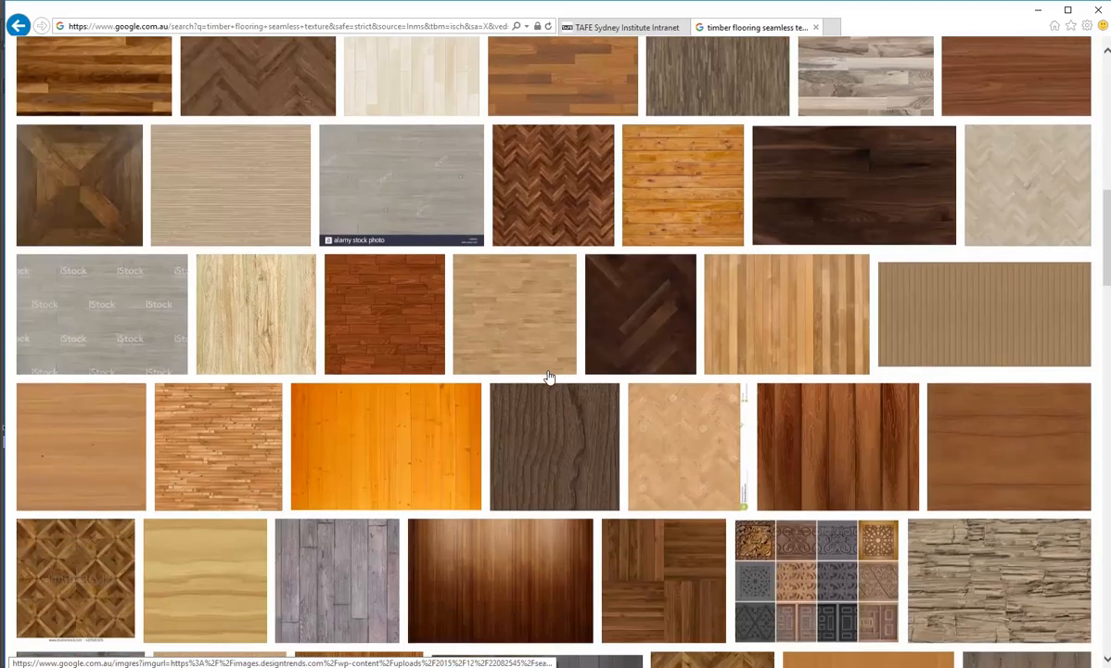
pyautogui.scroll(10, 547, 377)
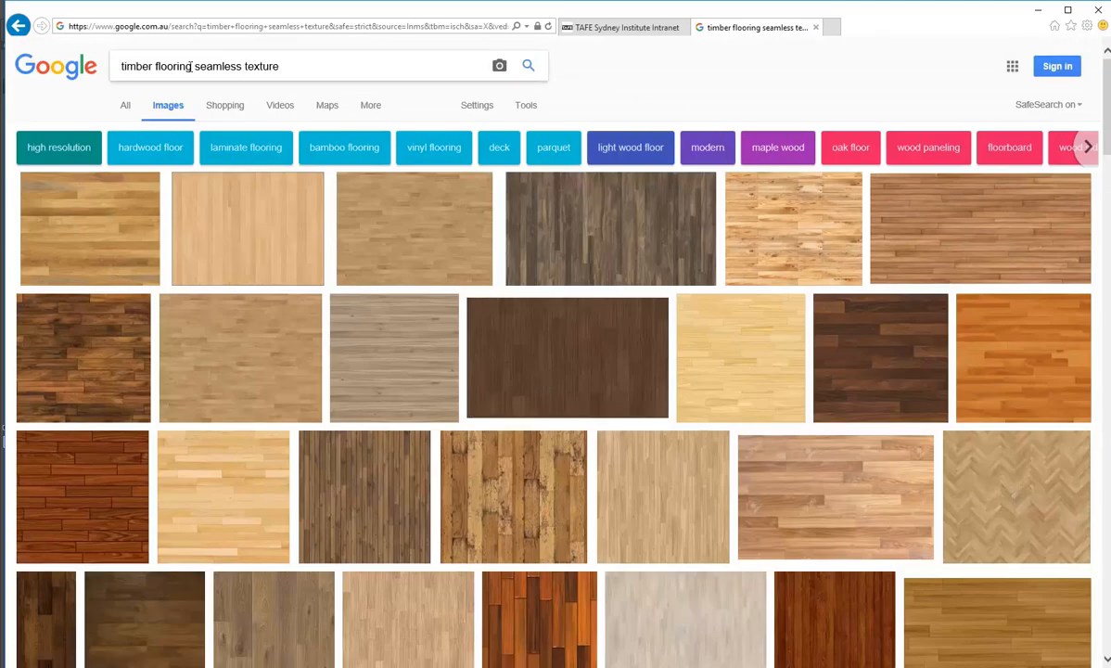
# Change the image search to "tiles seamless texture" and run it.
pyautogui.moveTo(190, 66); pyautogui.dragTo(119, 66)
pyautogui.write('tile')
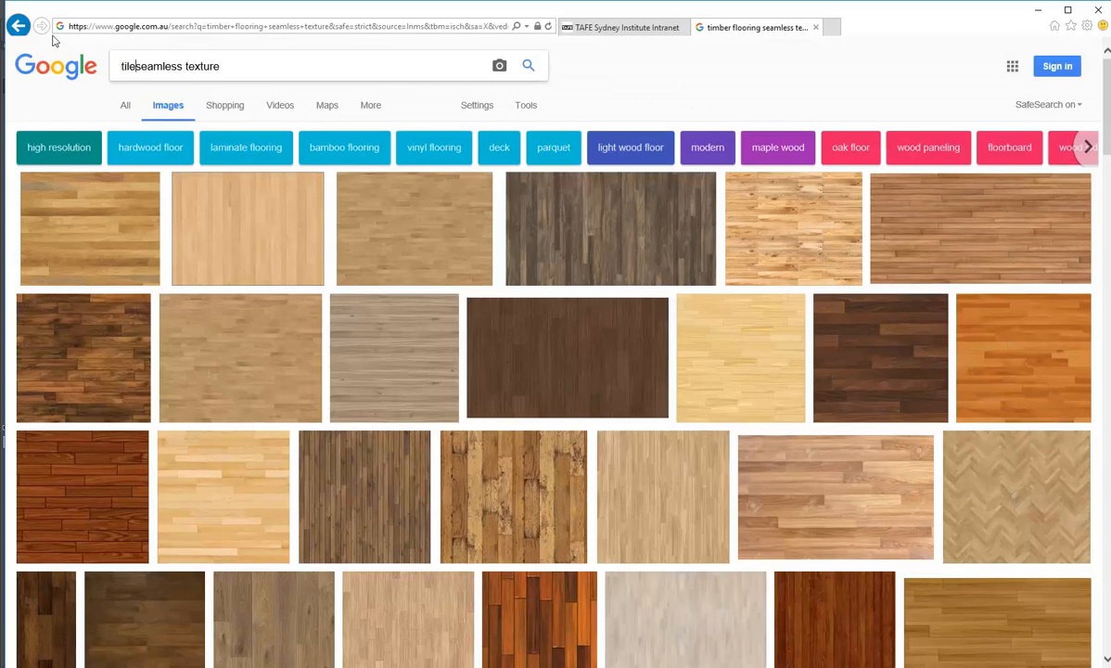
pyautogui.write('s')
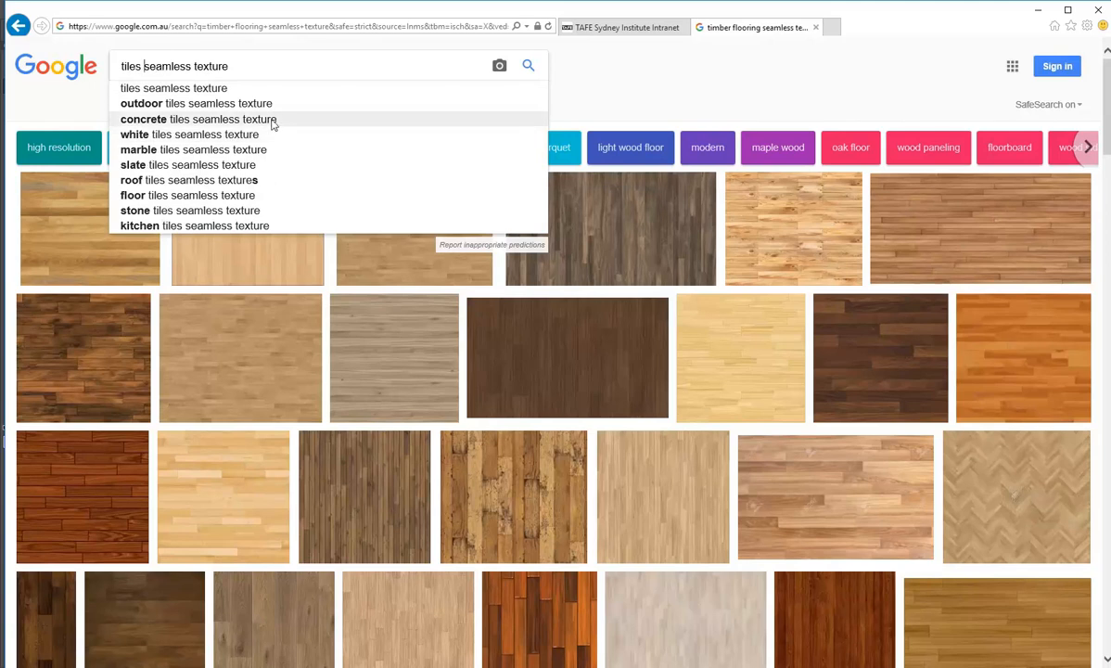
pyautogui.press('Return')
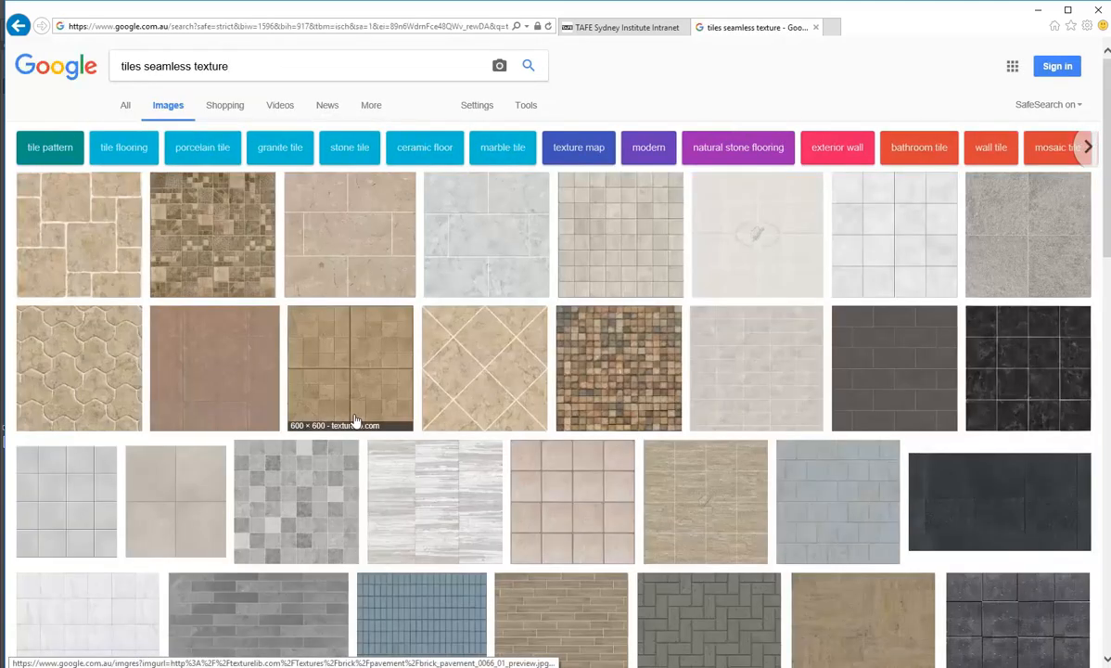
# Look through the tile texture results and open the black-and-white zigzag marble tile image at full size.
pyautogui.scroll(-1, 310, 386)
pyautogui.scroll(-15, 309, 386)
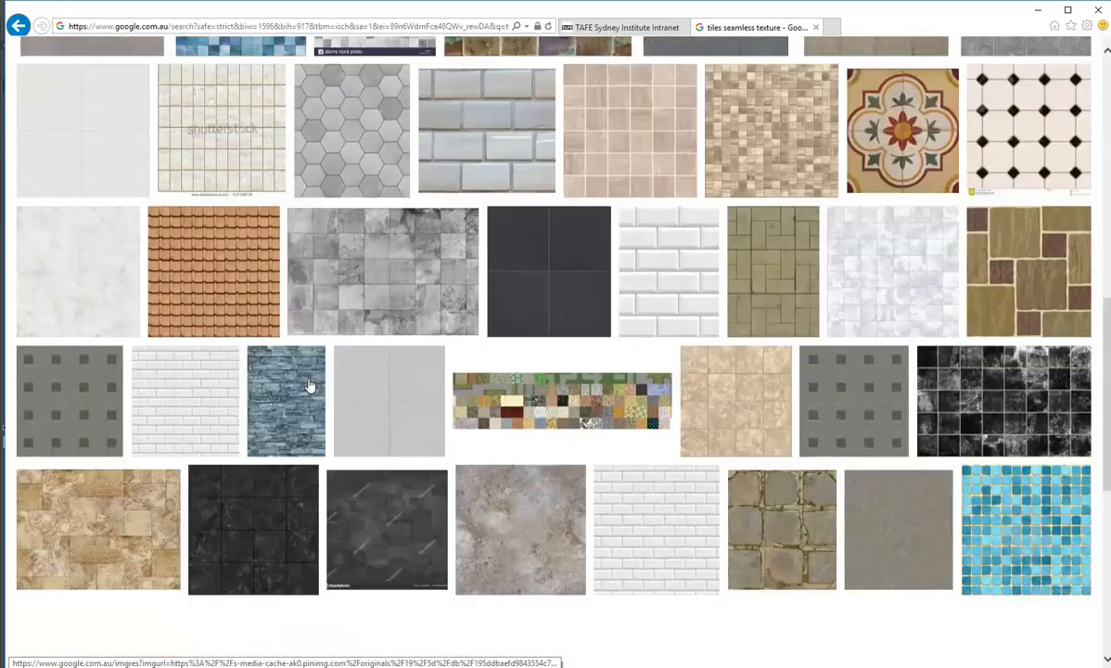
pyautogui.scroll(-4, 310, 386)
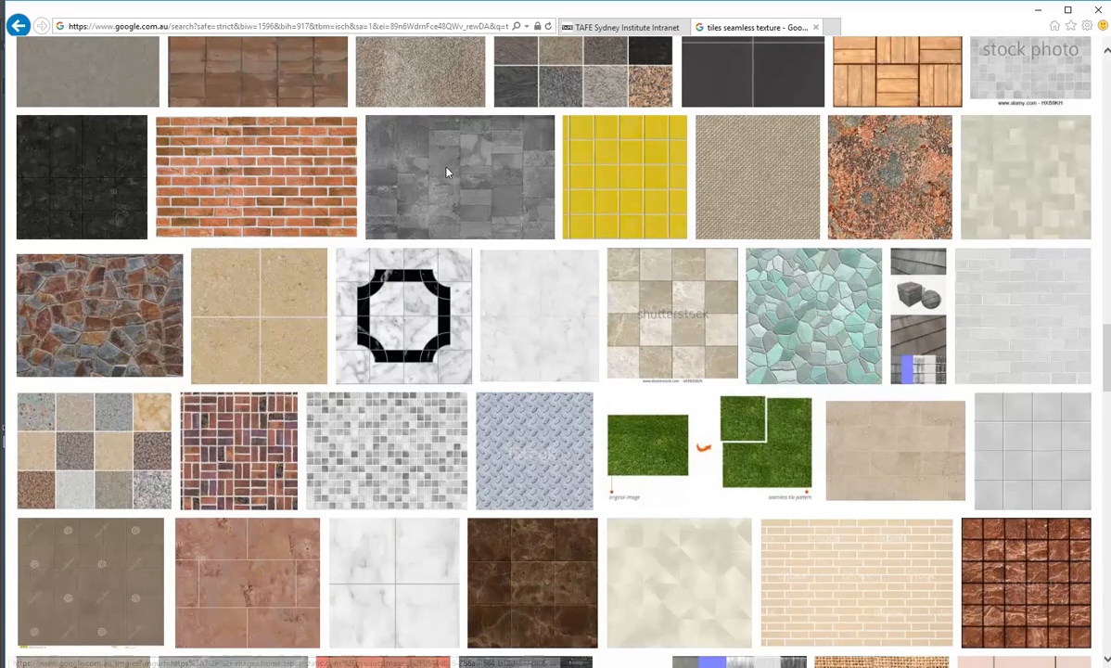
pyautogui.scroll(7, 566, 323)
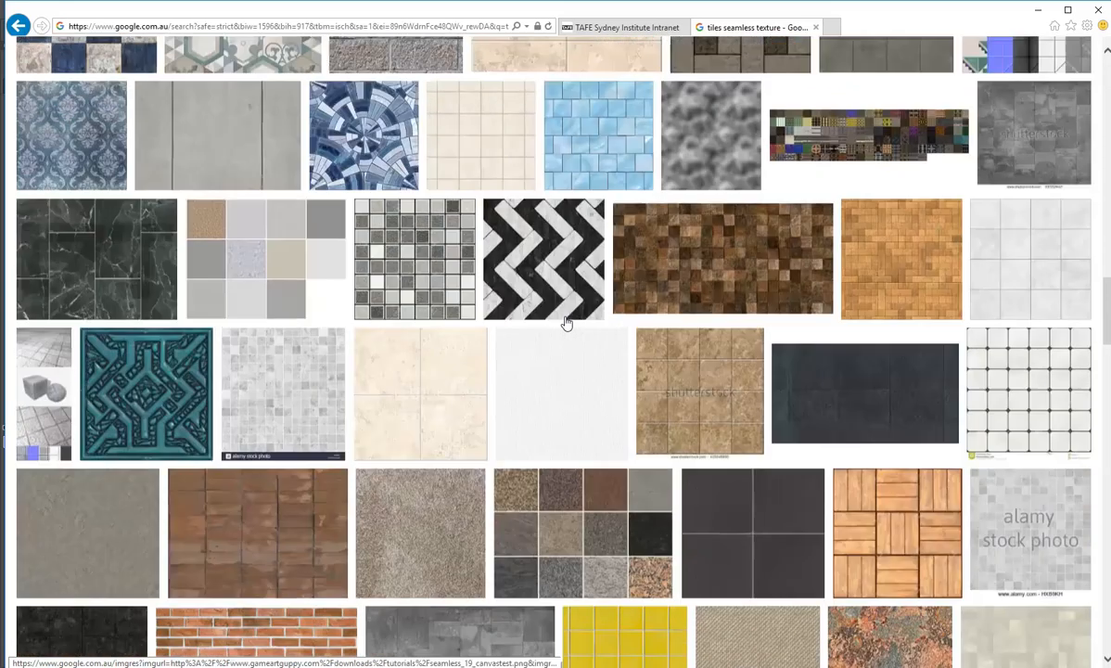
pyautogui.click(544, 426)
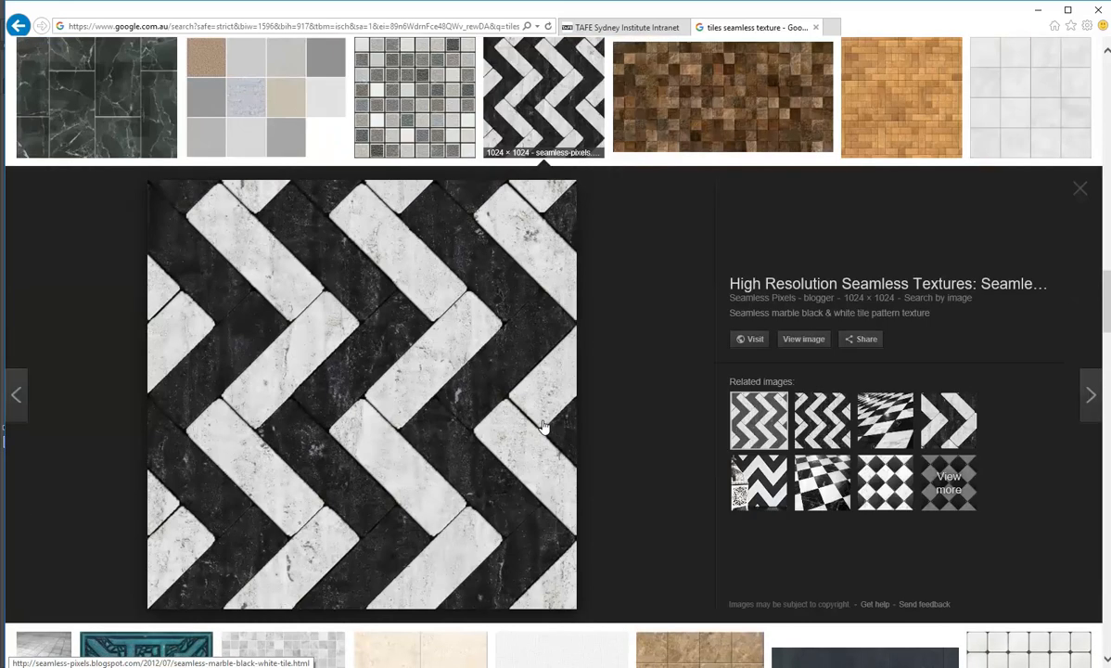
pyautogui.click(802, 339)
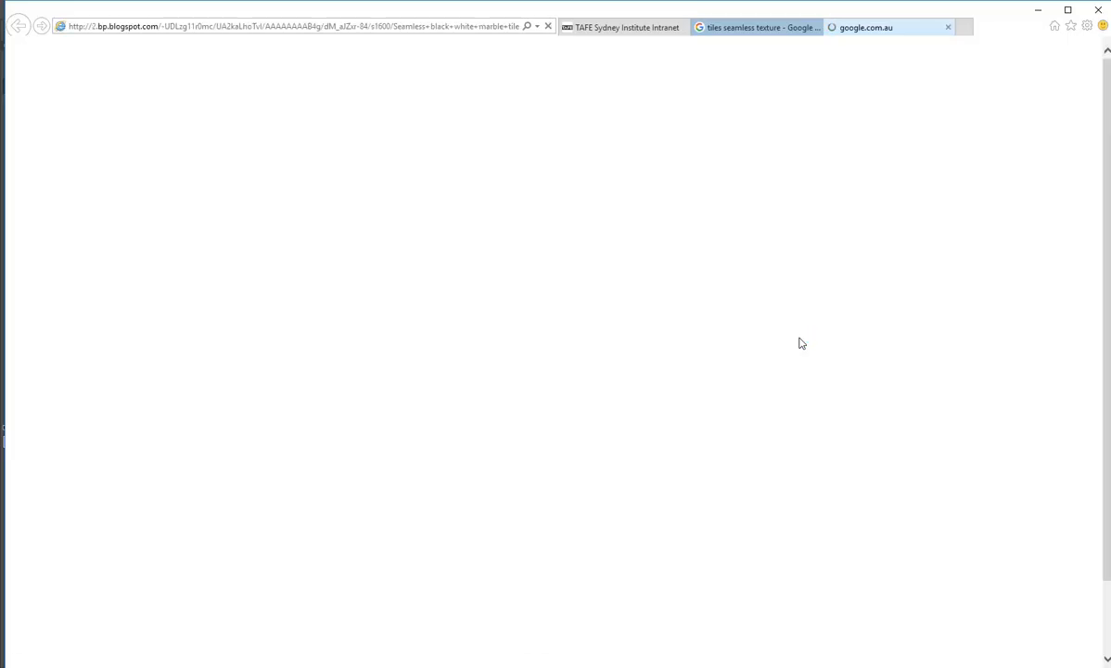
# Save the picture as JPEG "Seamless black white marble tile pattern texture" in EDU_DC_InteriorDesign > Material Images > Tiles on StudentResources.
pyautogui.rightClick(409, 200)
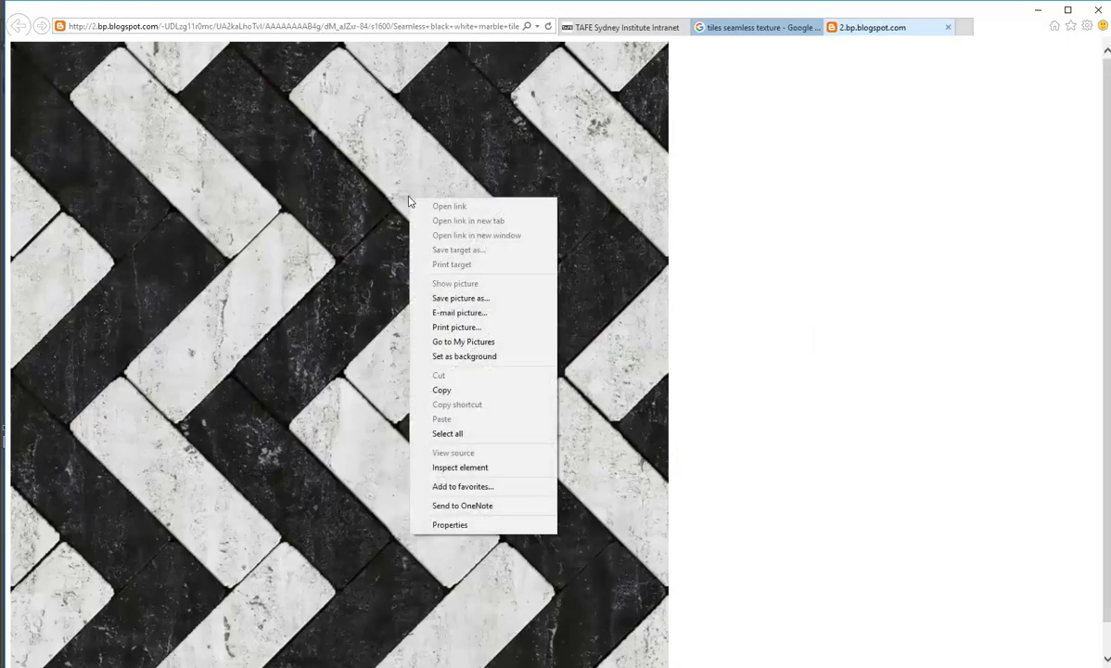
pyautogui.click(460, 298)
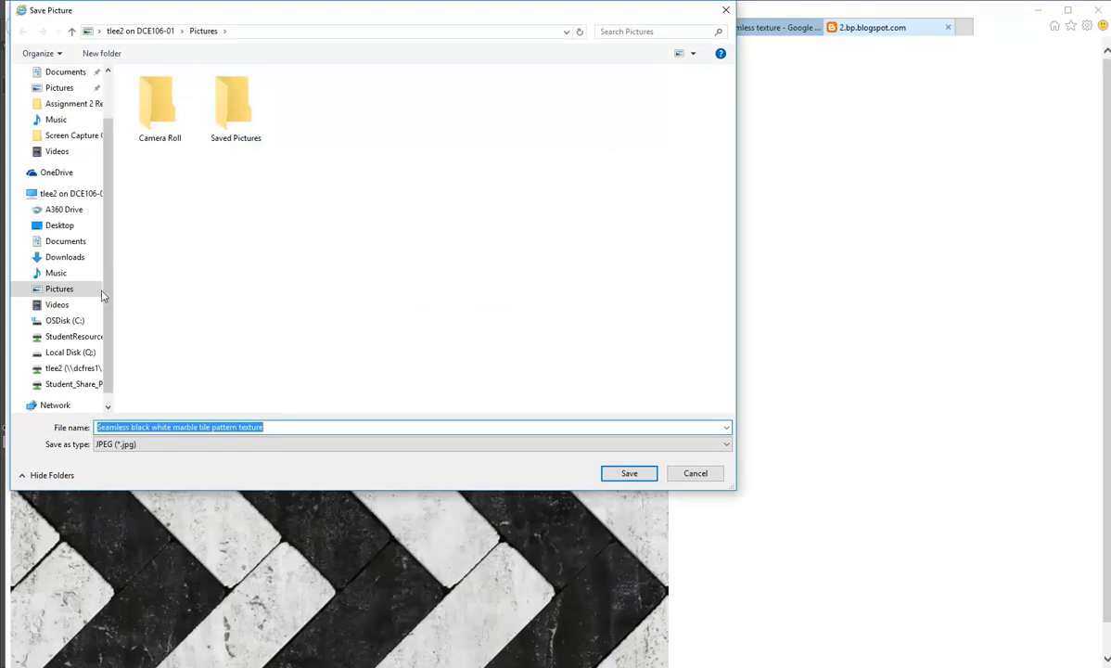
pyautogui.click(74, 336)
pyautogui.doubleClick(184, 189)
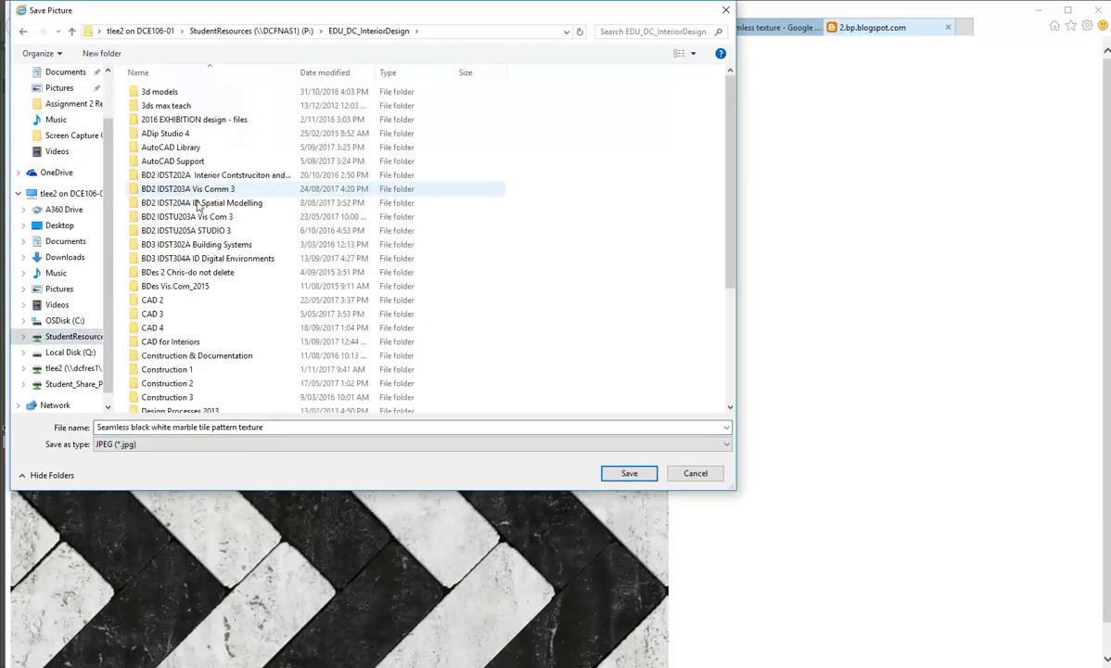
pyautogui.moveTo(735, 491); pyautogui.dragTo(917, 639)
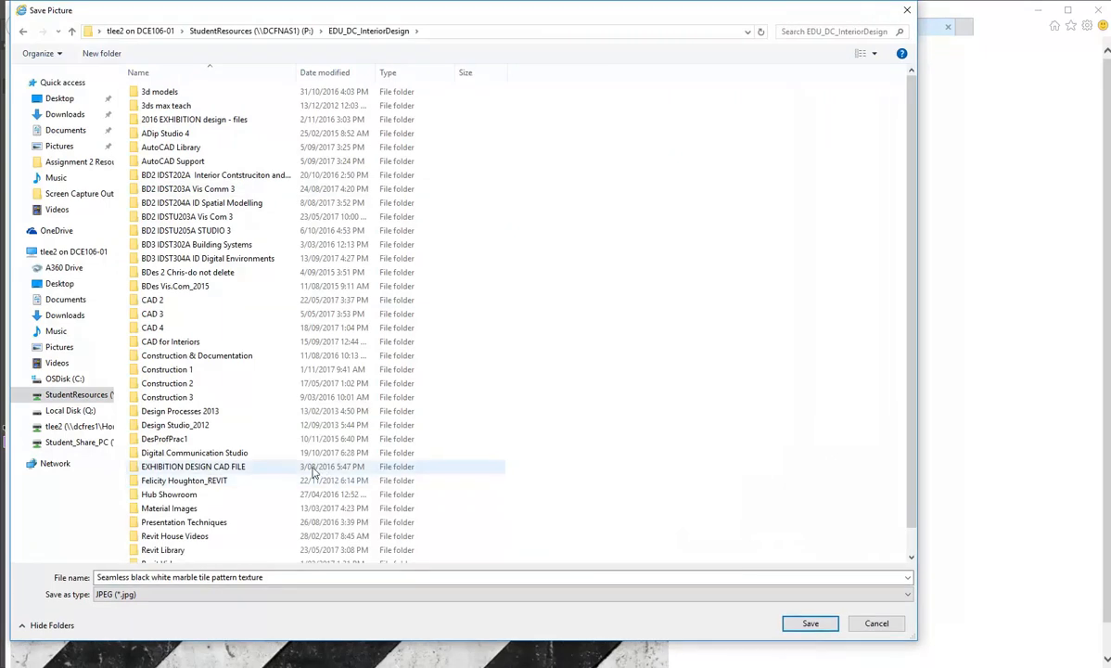
pyautogui.doubleClick(185, 575)
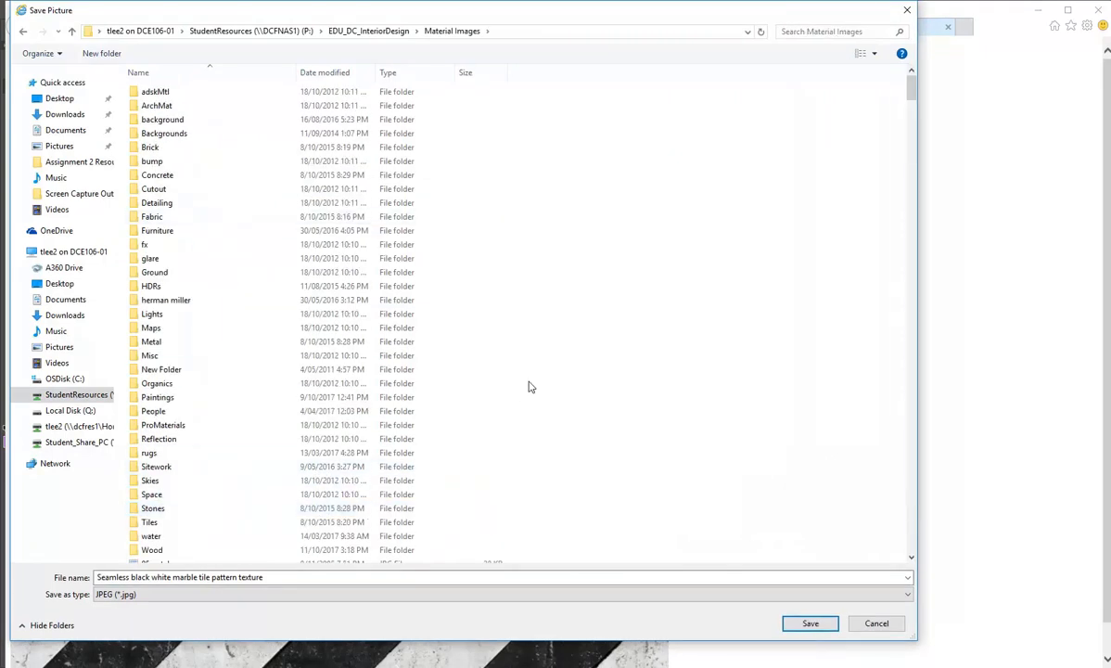
pyautogui.doubleClick(148, 521)
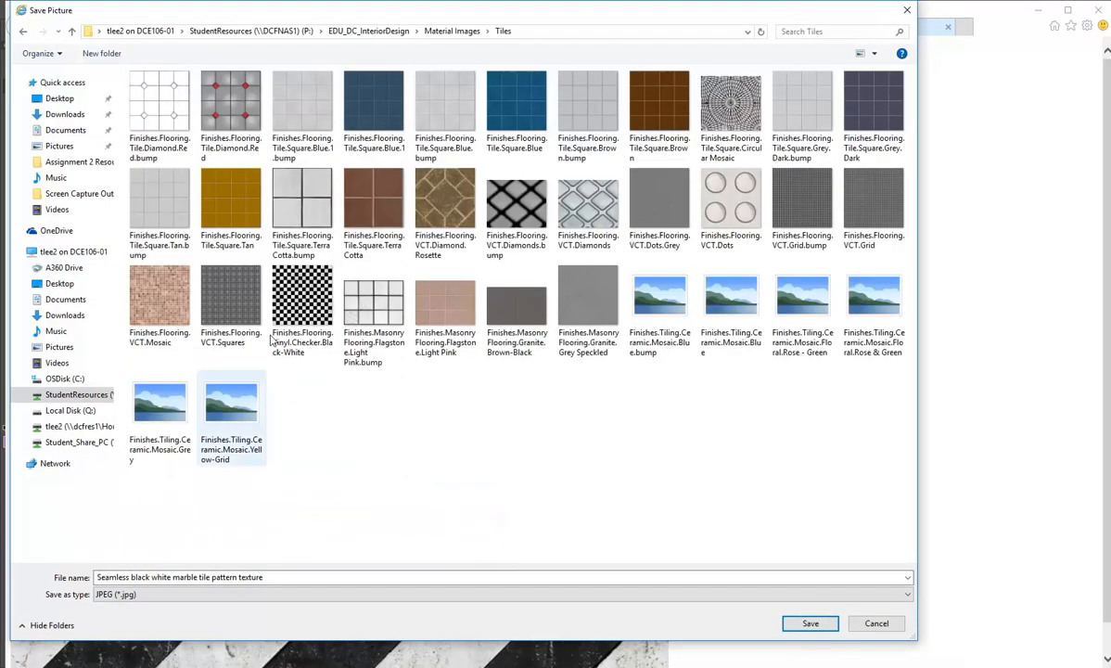
pyautogui.click(282, 575)
pyautogui.click(299, 579)
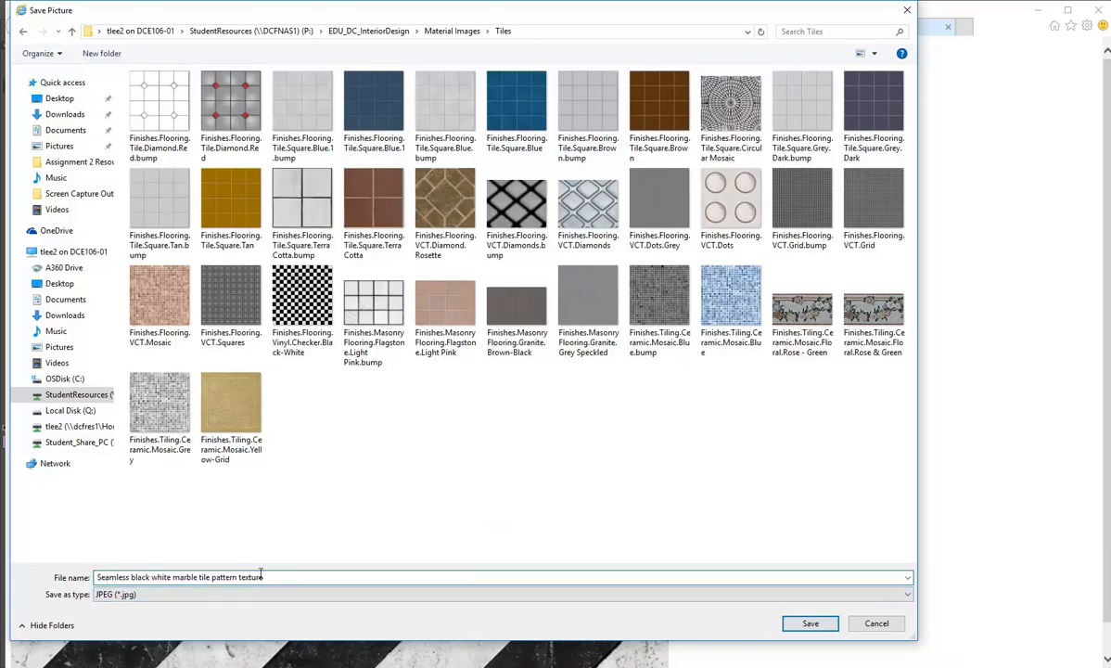
pyautogui.click(809, 624)
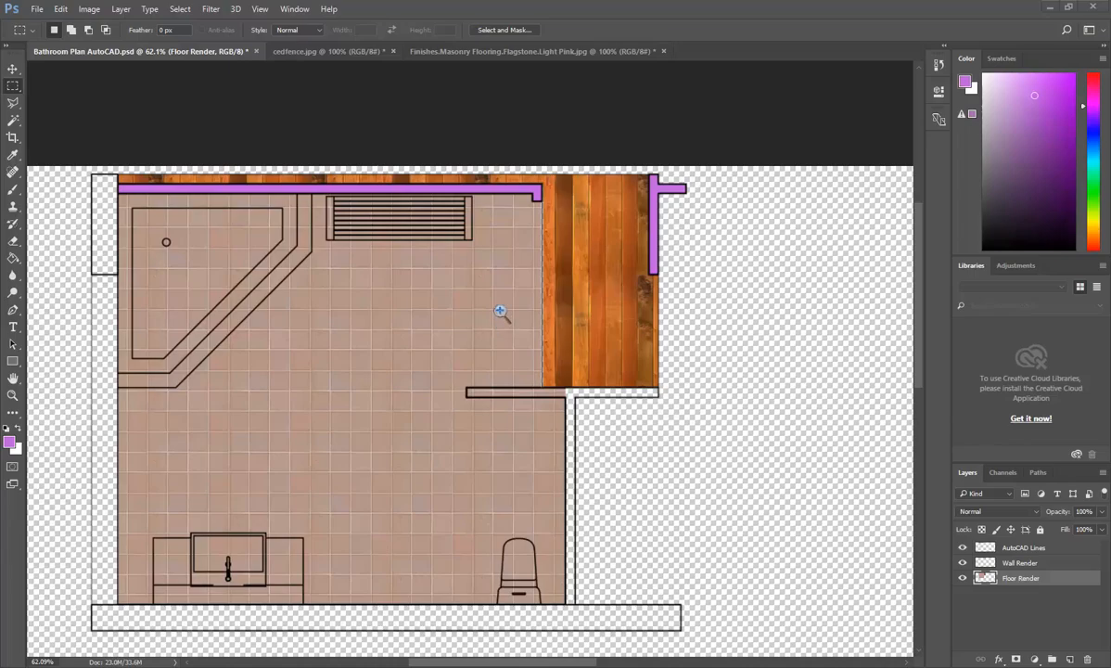
# In Photoshop, open "Seamless black white marble tile pattern texture" from the Tiles folder.
pyautogui.click(38, 8)
pyautogui.click(46, 40)
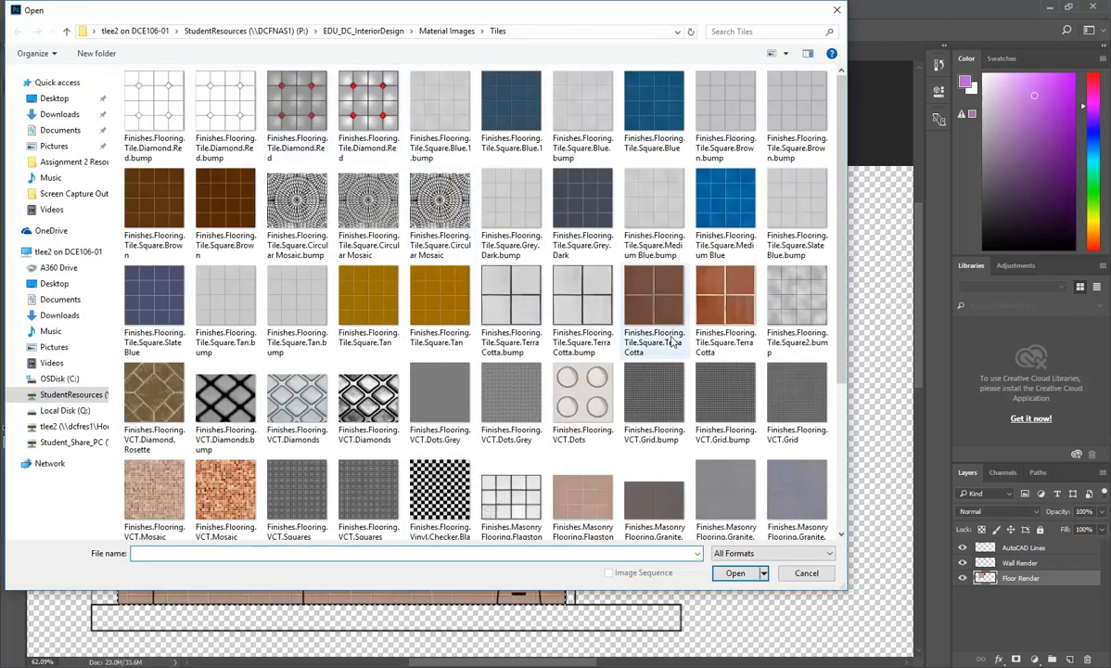
pyautogui.click(774, 306)
pyautogui.scroll(-2, 746, 324)
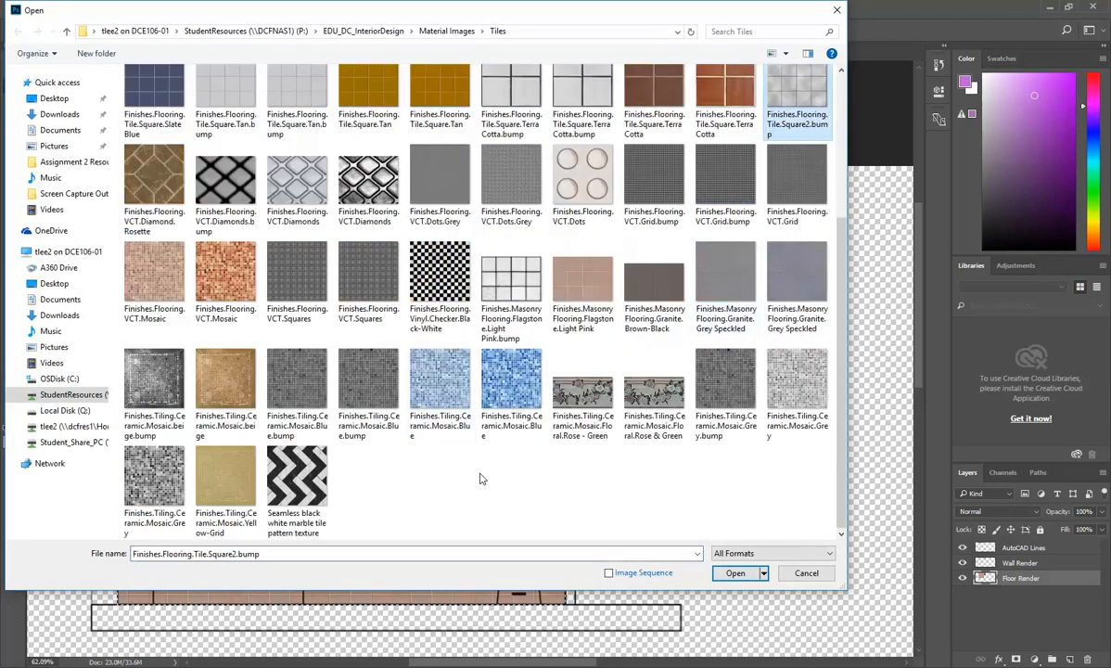
pyautogui.click(297, 478)
pyautogui.click(735, 573)
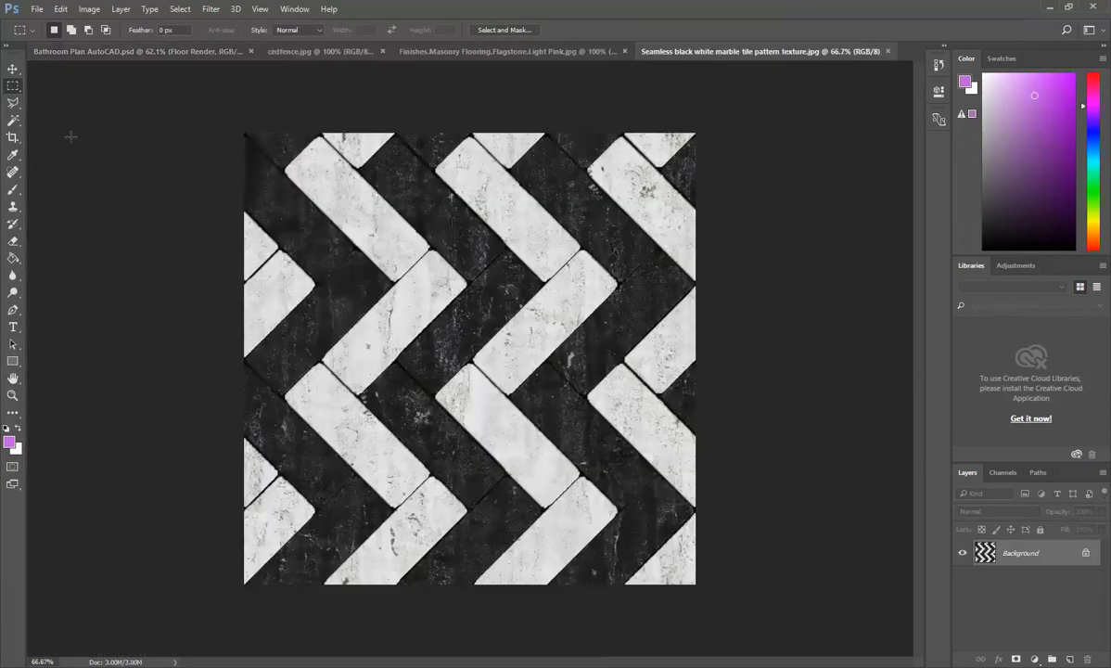
# Resize the marble tile image to 7 cm wide and 7 cm high at 72 pixels/inch.
pyautogui.click(89, 9)
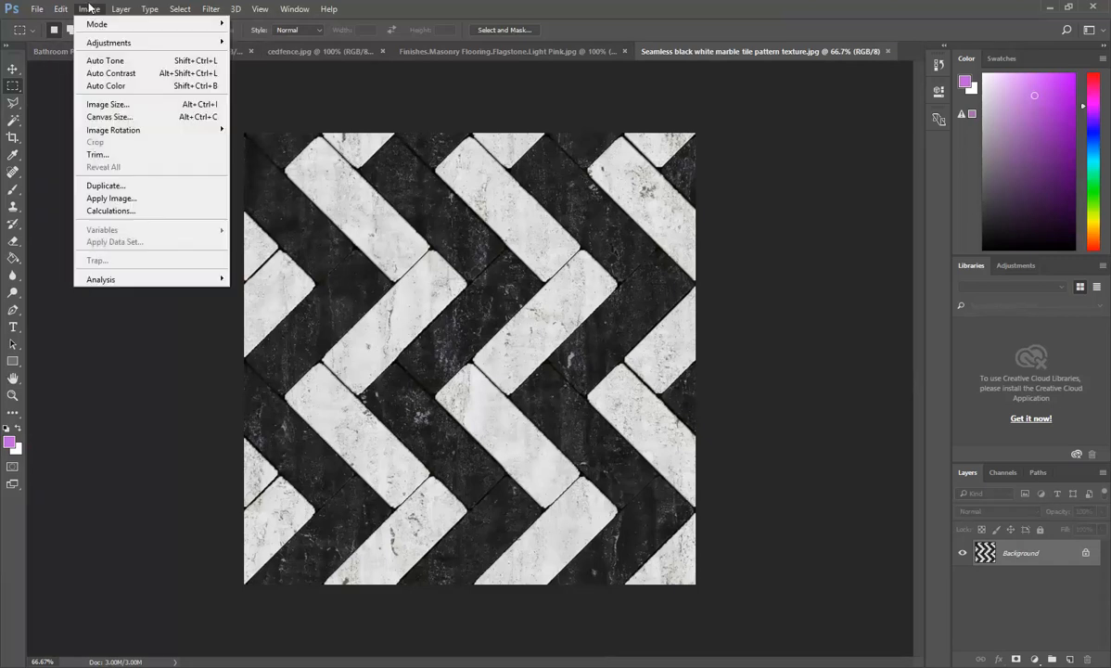
pyautogui.click(108, 104)
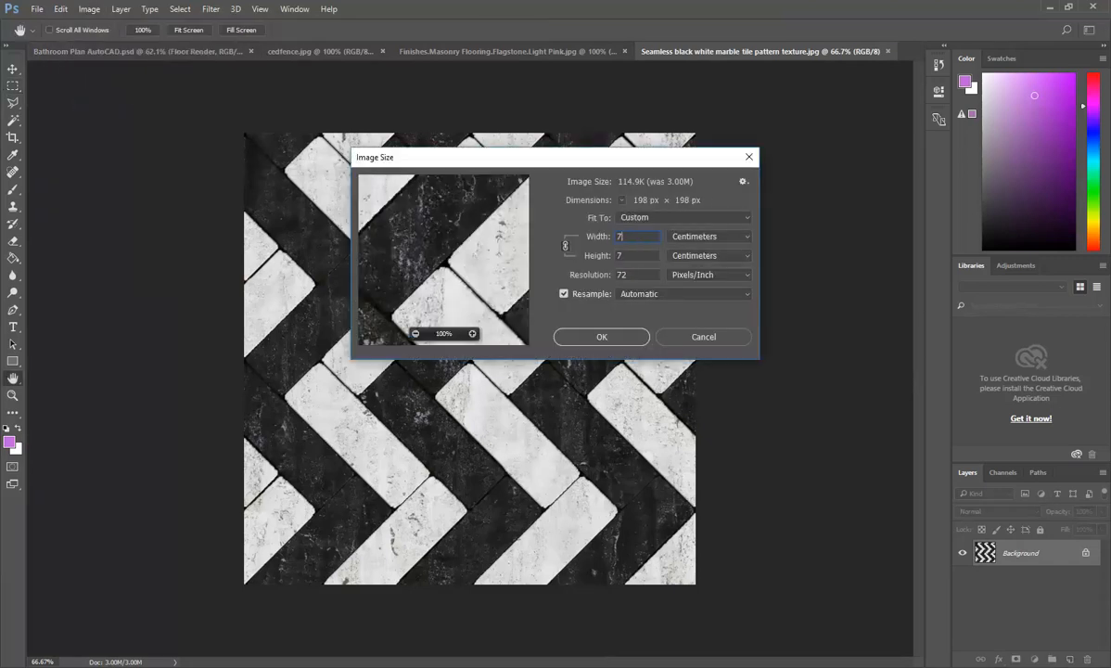
pyautogui.write('5')
pyautogui.press('Return')
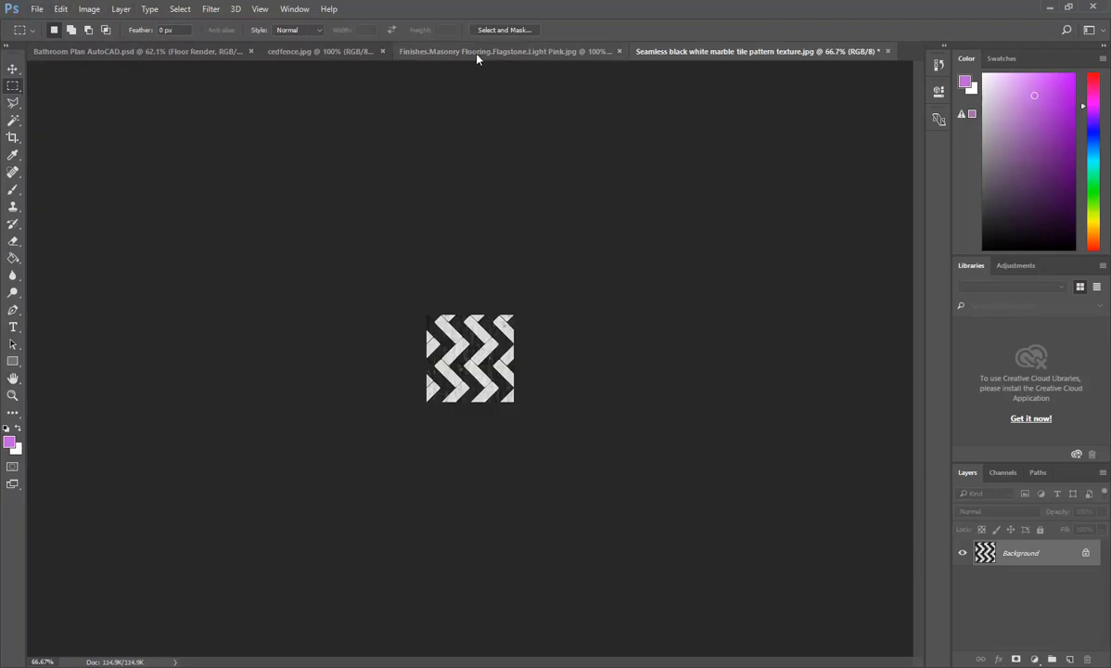
# Define the resized marble tile image as a pattern named BW-Tiles.
pyautogui.click(61, 8)
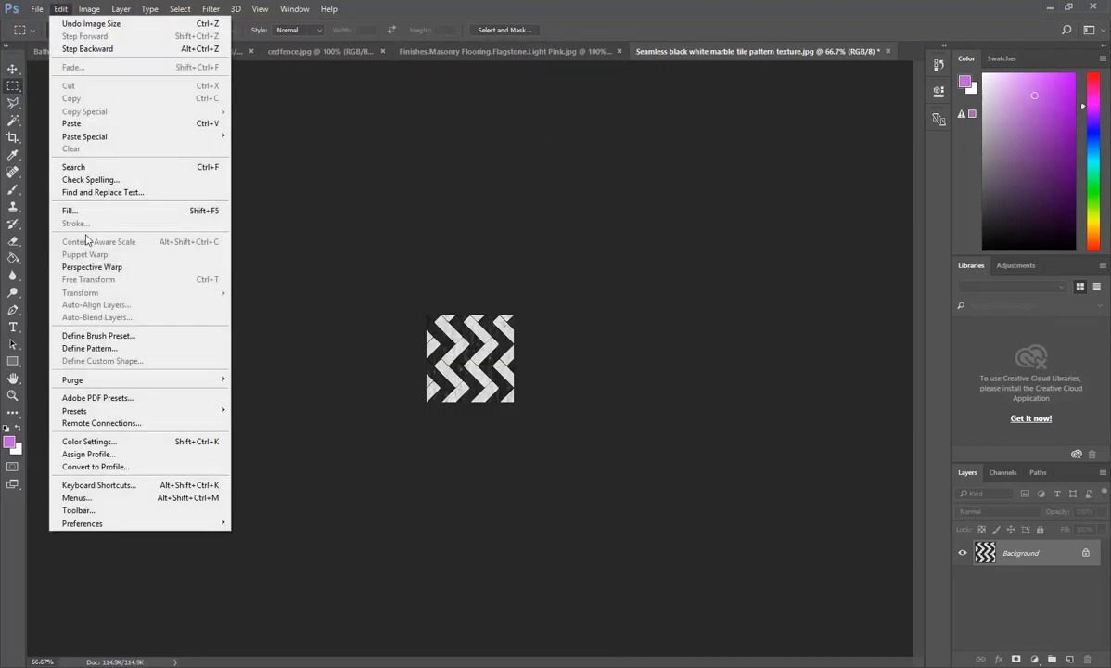
pyautogui.click(78, 348)
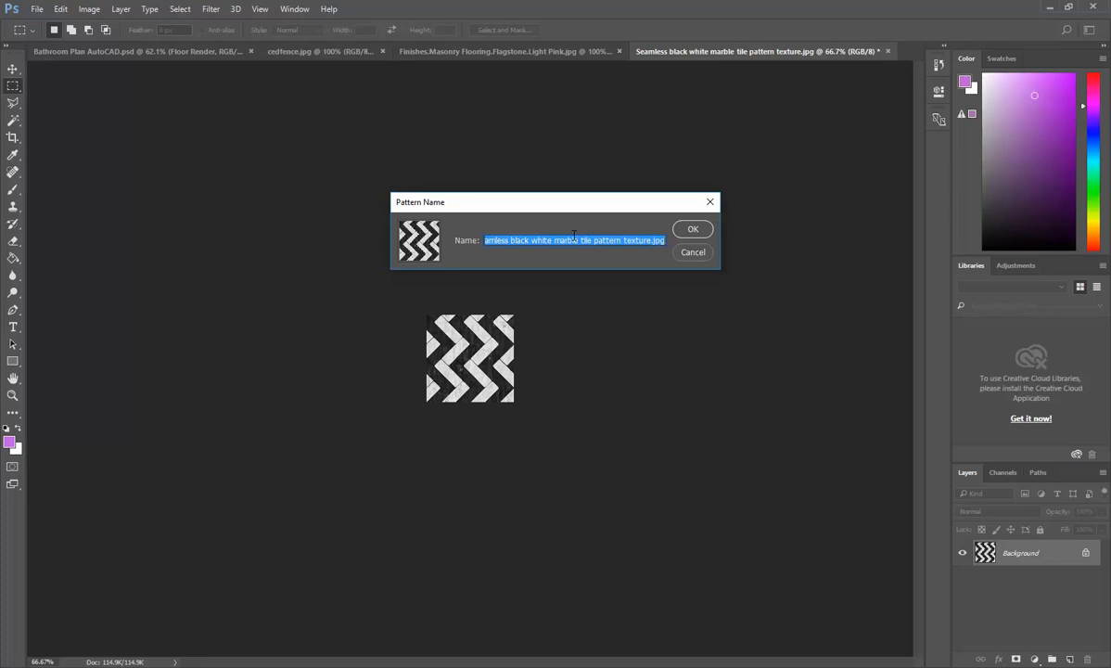
pyautogui.write('BW-T')
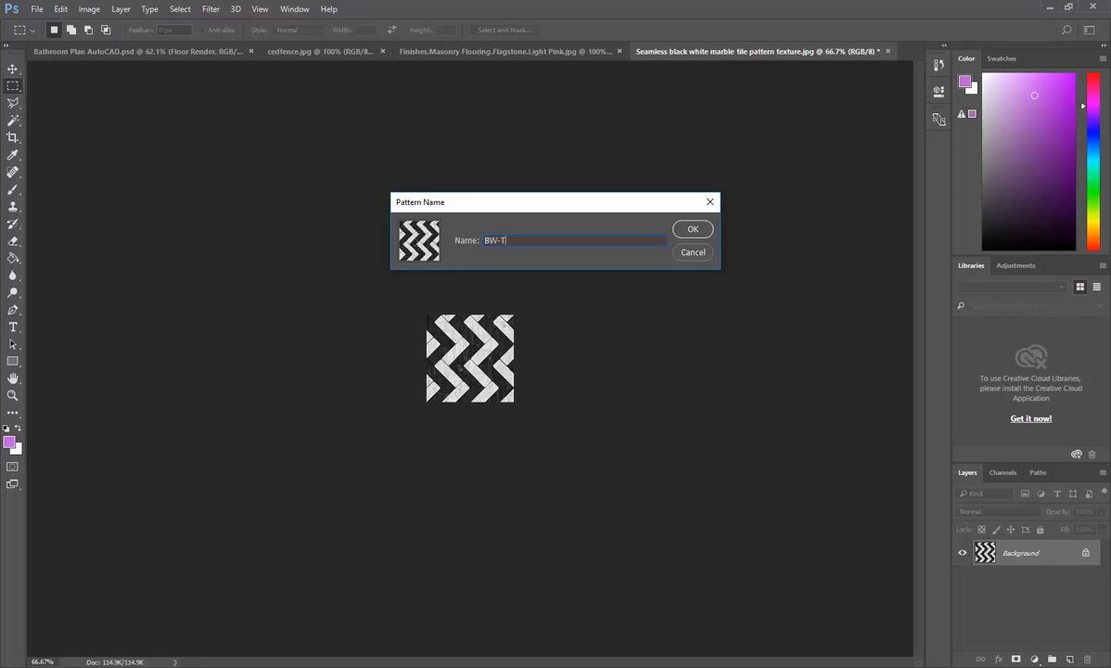
pyautogui.write('iles')
pyautogui.click(692, 229)
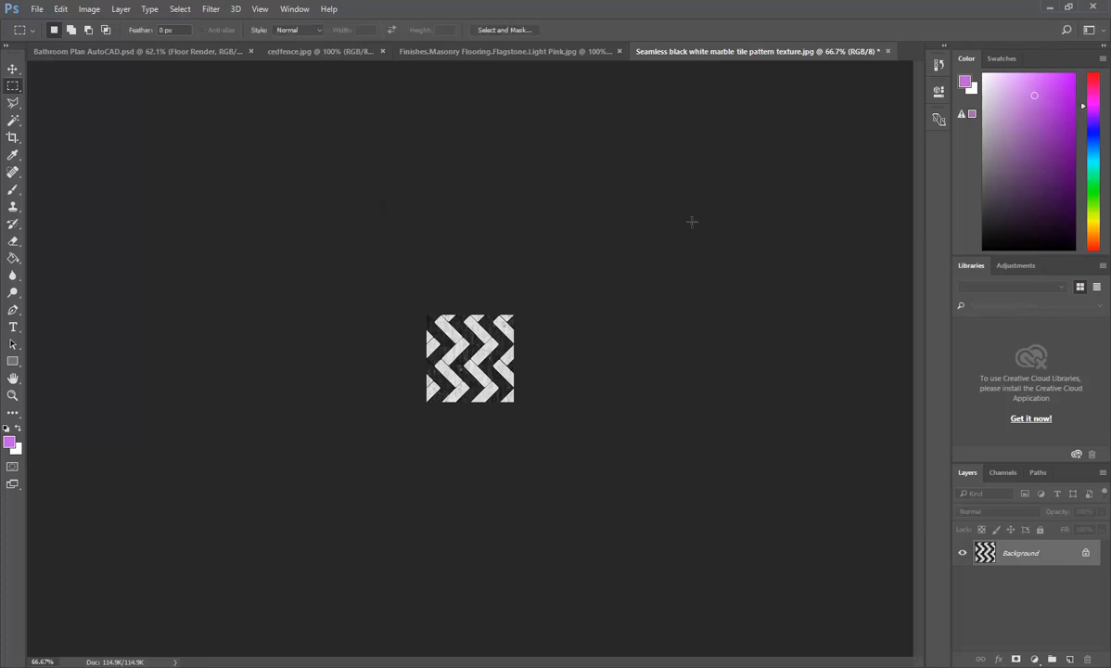
# Fill the main bathroom floor selection on the Floor Render layer of Bathroom Plan AutoCAD.psd with the BW-Tiles pattern.
pyautogui.click(130, 51)
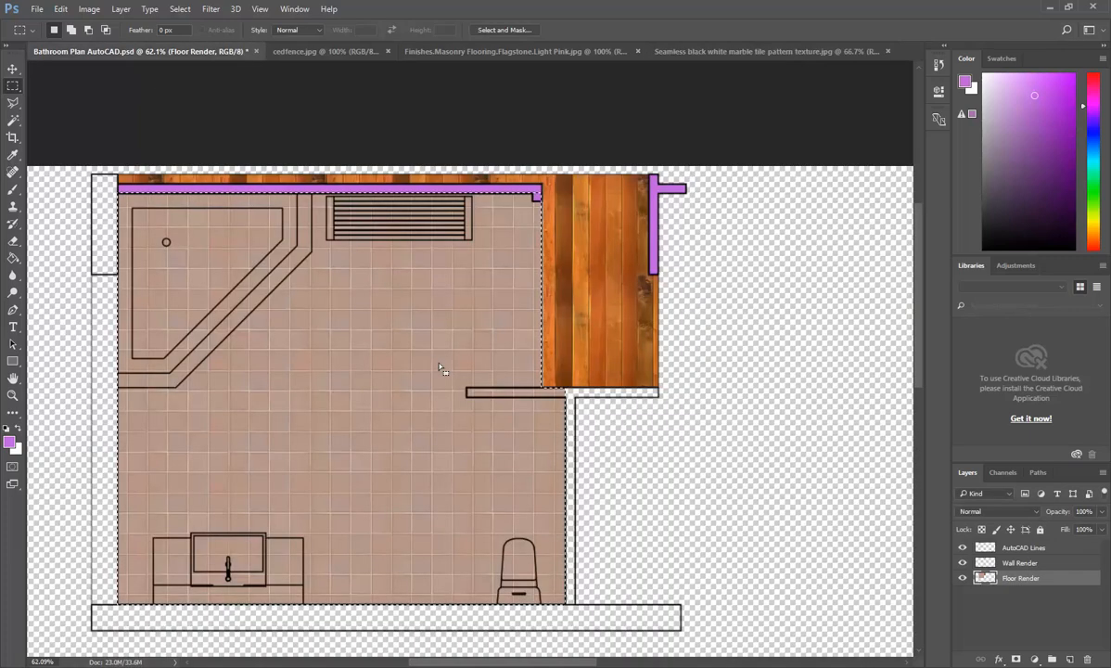
pyautogui.click(60, 9)
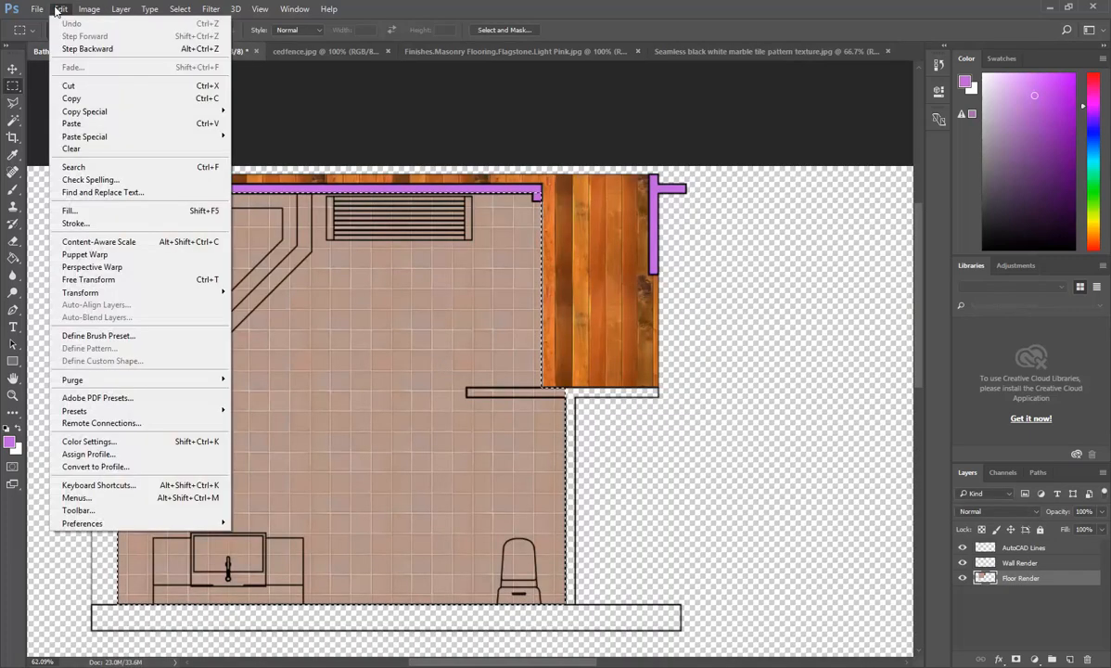
pyautogui.click(62, 207)
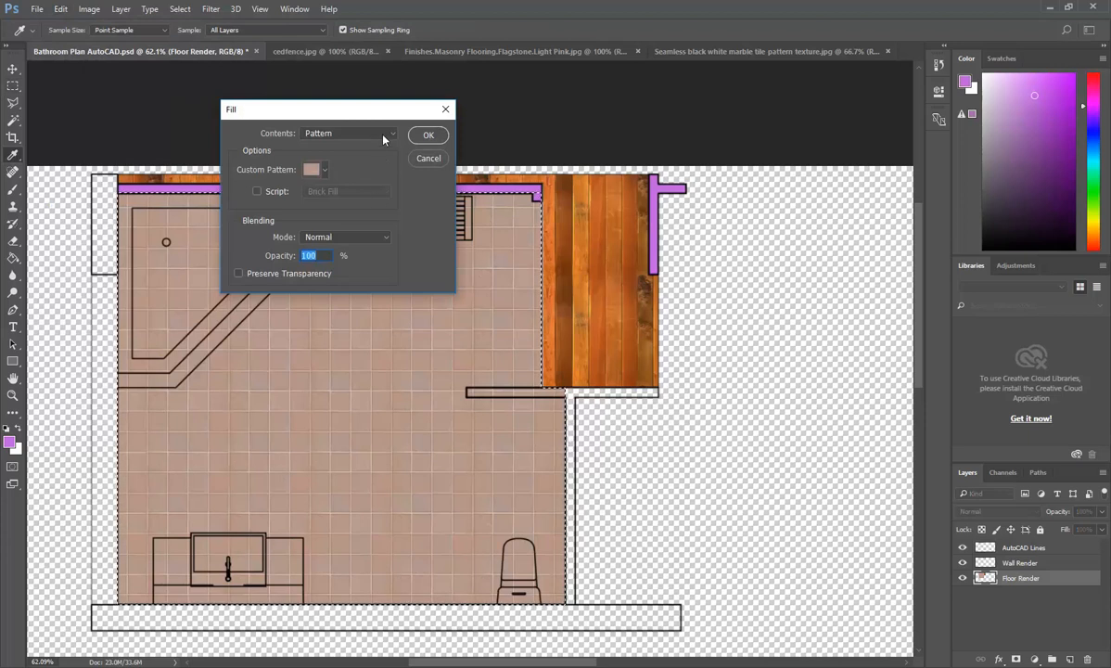
pyautogui.click(324, 170)
pyautogui.click(246, 263)
pyautogui.click(427, 134)
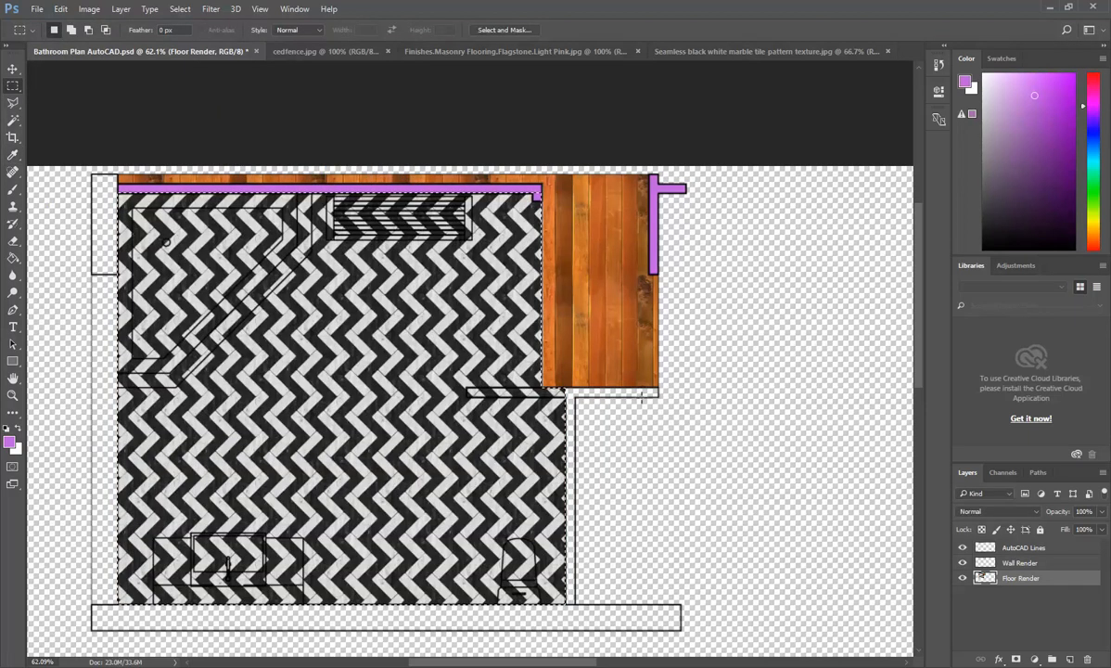